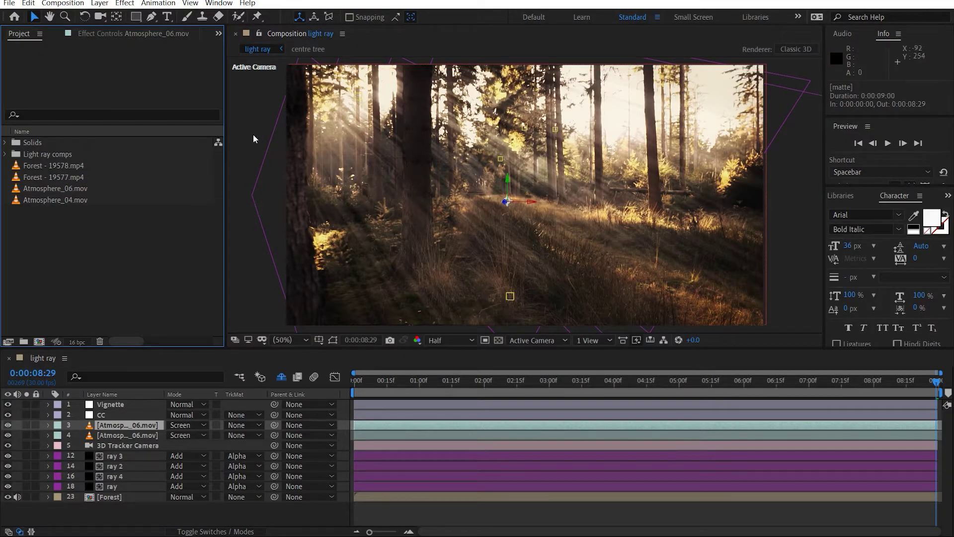
Create a new composition from the Forest - 19577.mp4 clip.
left_click(68, 179)
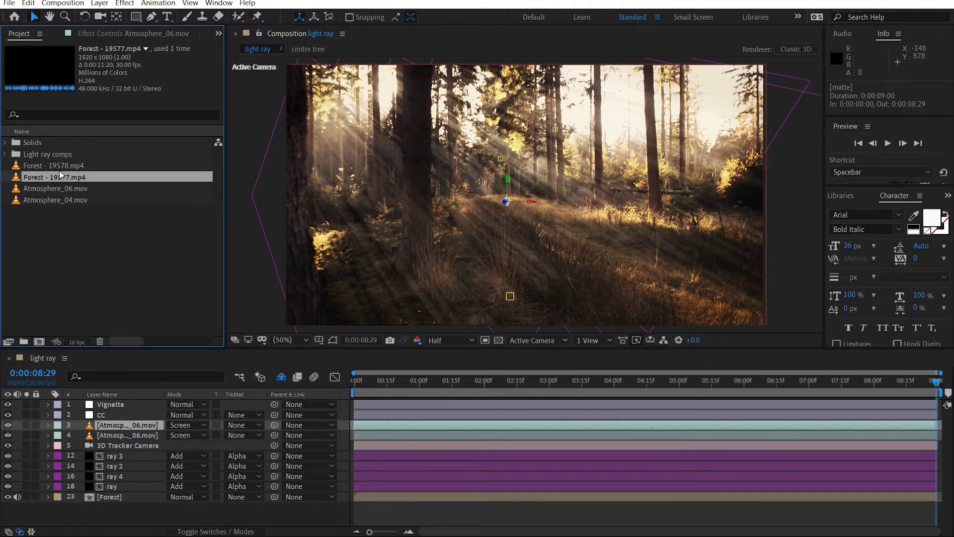
left_click_drag(46, 173, 39, 342)
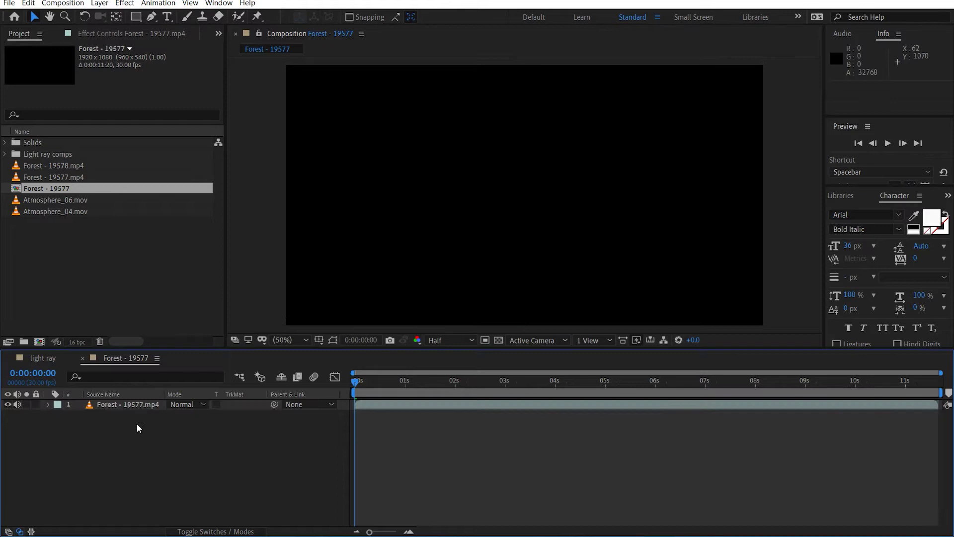
left_click_drag(360, 380, 514, 414)
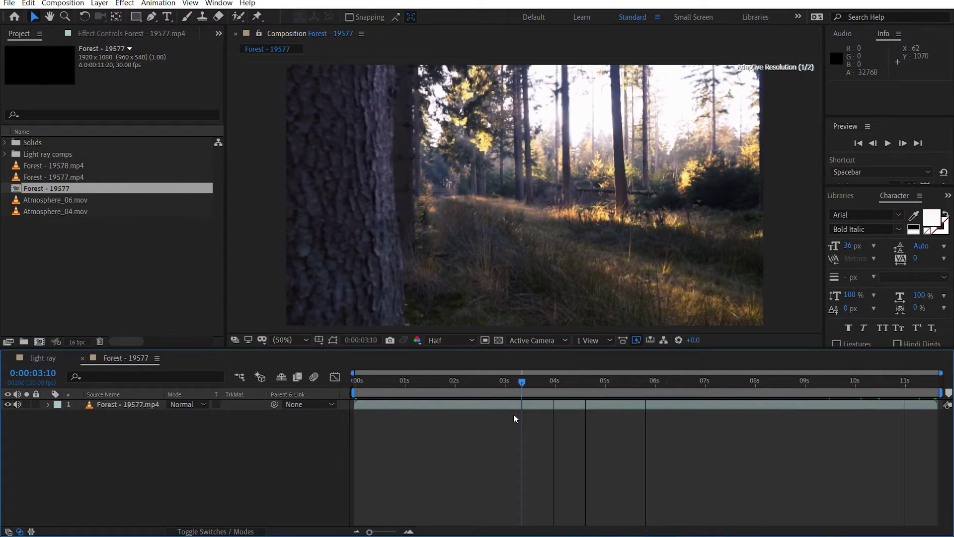
Time-reverse the forest layer so the clip plays backwards.
right_click(145, 404)
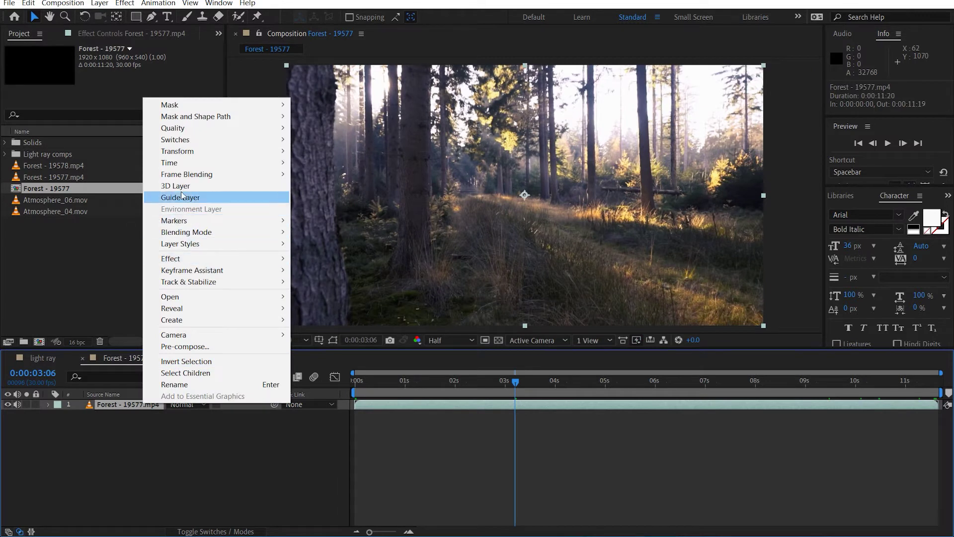
mouse_move(185, 163)
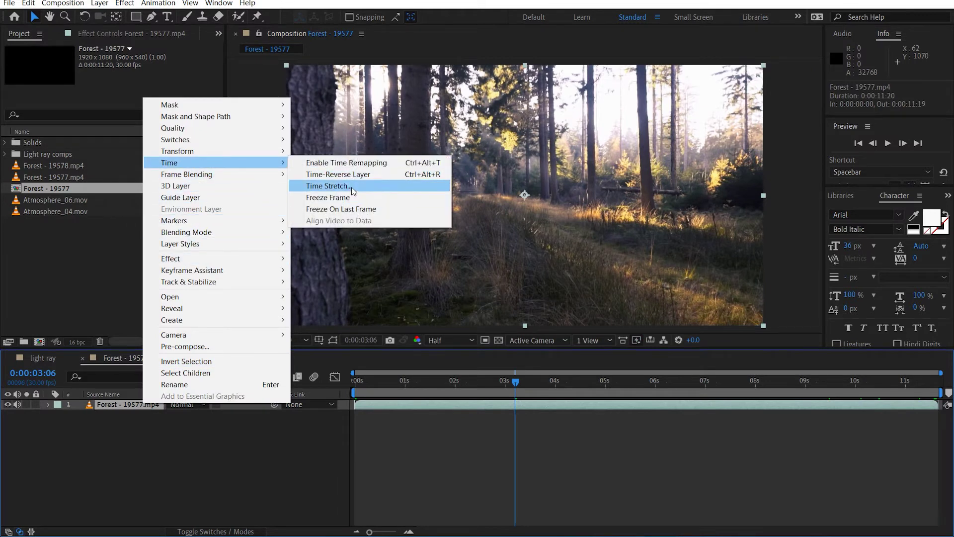
left_click(354, 175)
left_click_drag(447, 380, 856, 383)
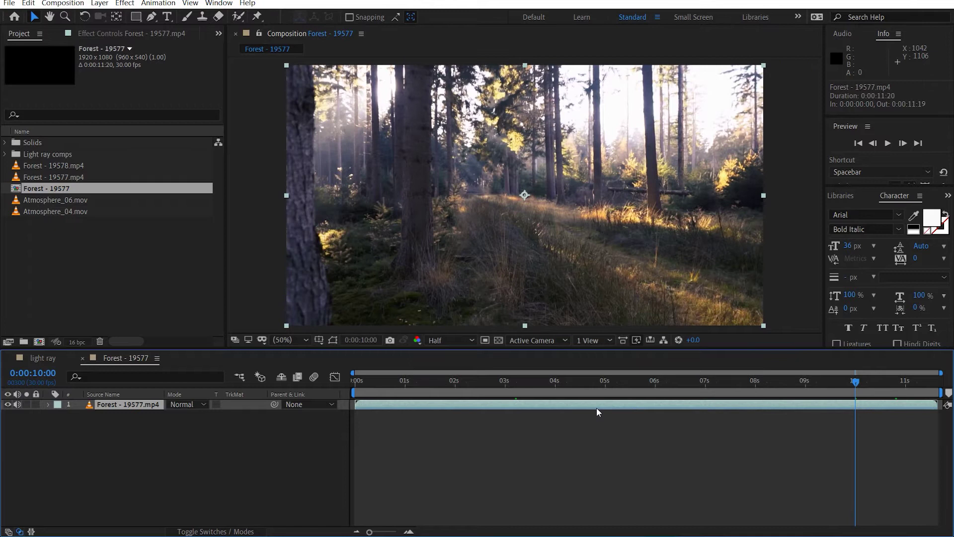
End the work area at 10 seconds and trim the comp to it (0:00:10:01).
key("n")
right_click(773, 394)
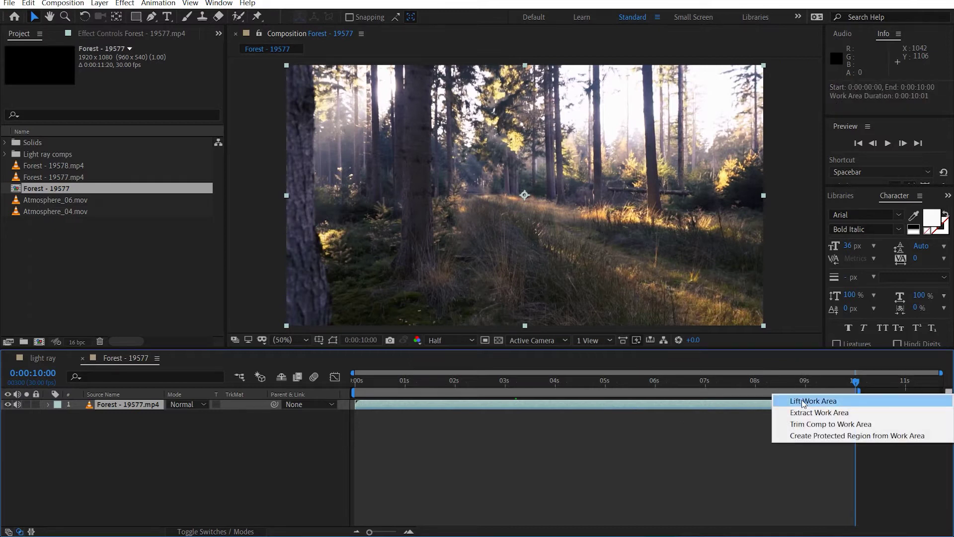
left_click(825, 423)
left_click_drag(929, 396, 754, 423)
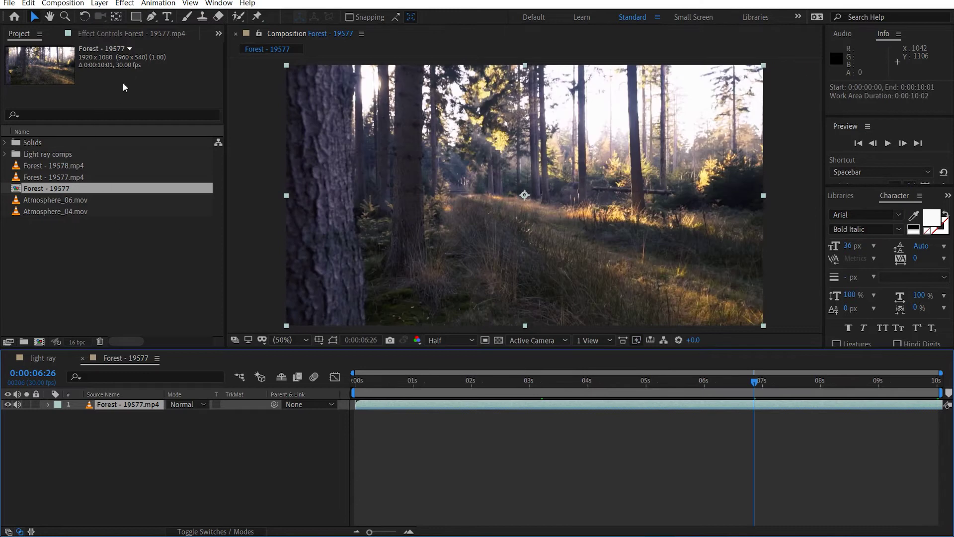
Apply 3D Camera Tracker to the forest clip and let the analysis finish.
left_click(138, 35)
key("ctrl+space")
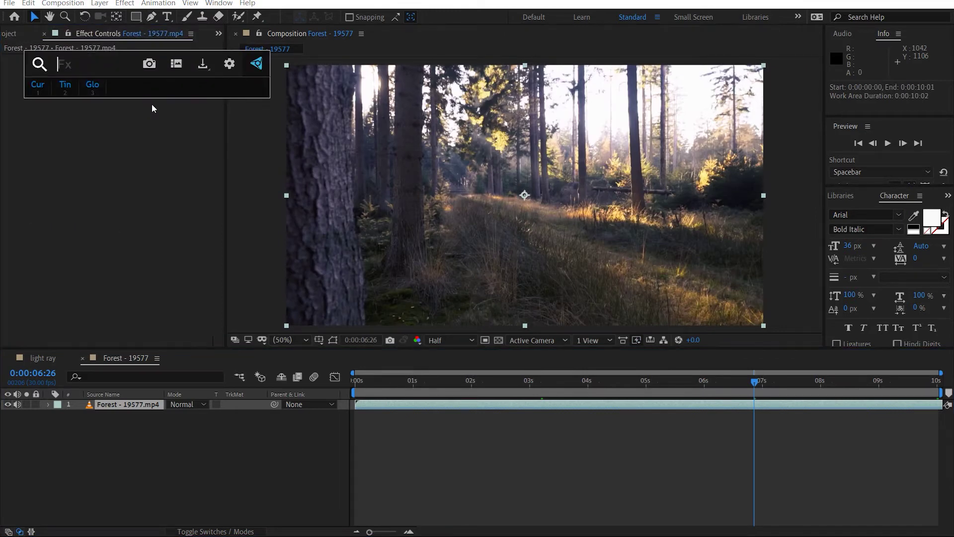
type("ca")
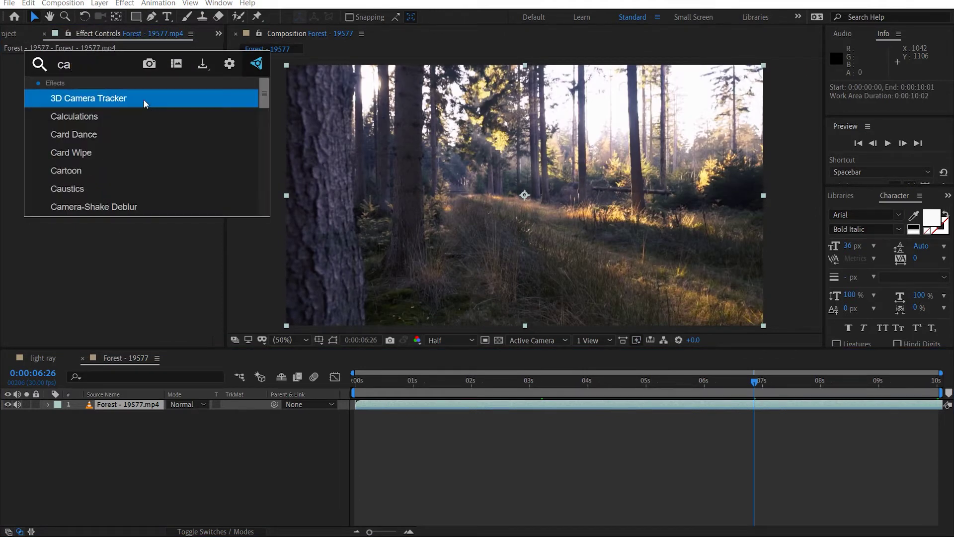
left_click(144, 99)
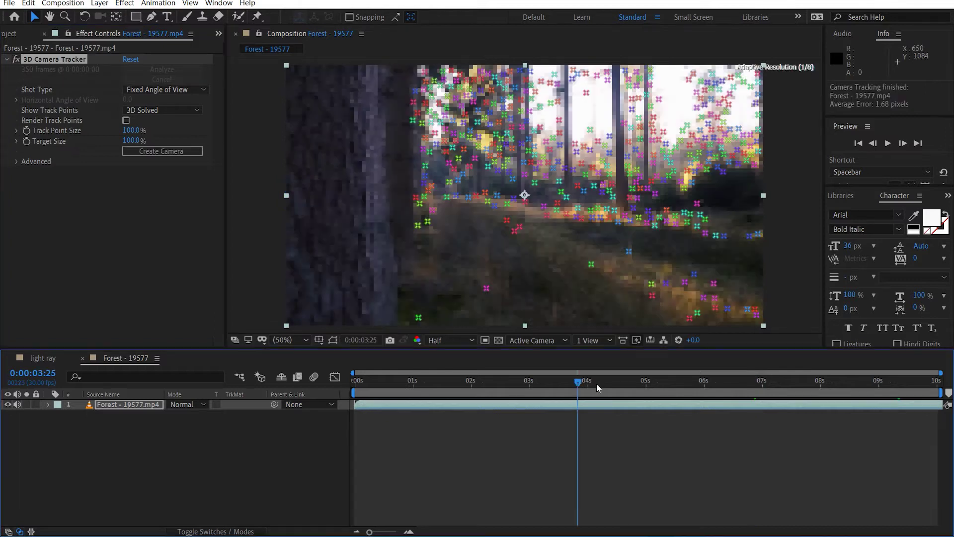
left_click_drag(596, 383, 848, 385)
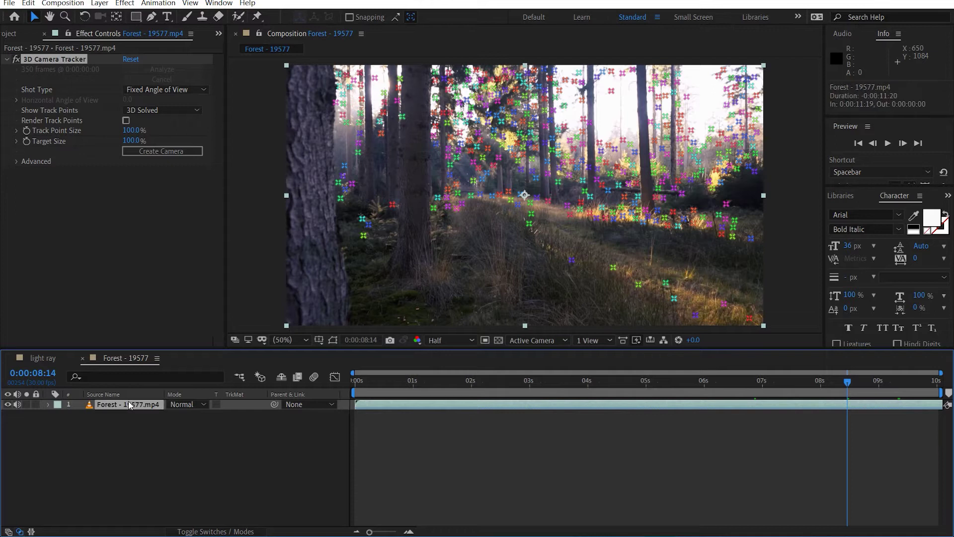
Pre-compose the forest layer as 'BG' and reveal the tracker's track points.
left_click(129, 404)
key("ctrl+shift+c")
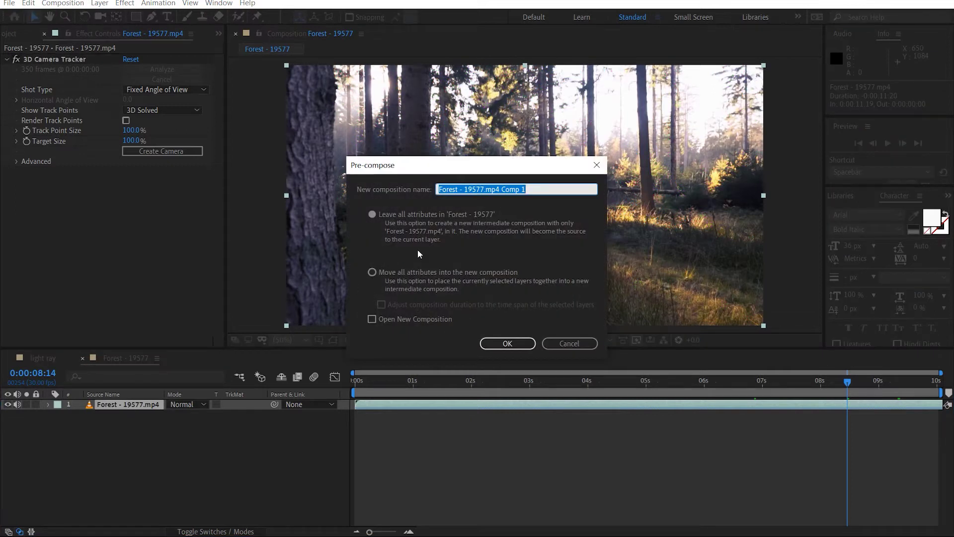
type("BG")
key("Return")
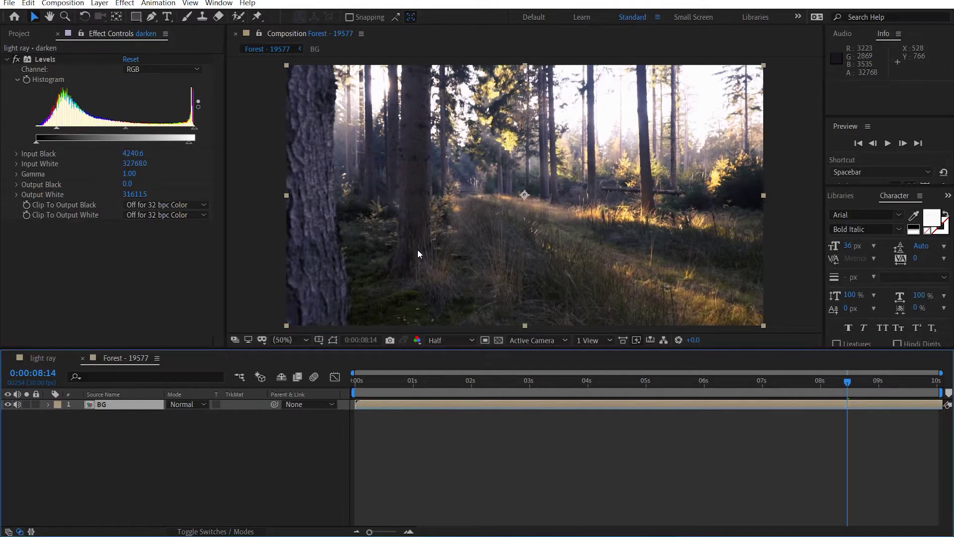
left_click_drag(575, 380, 756, 380)
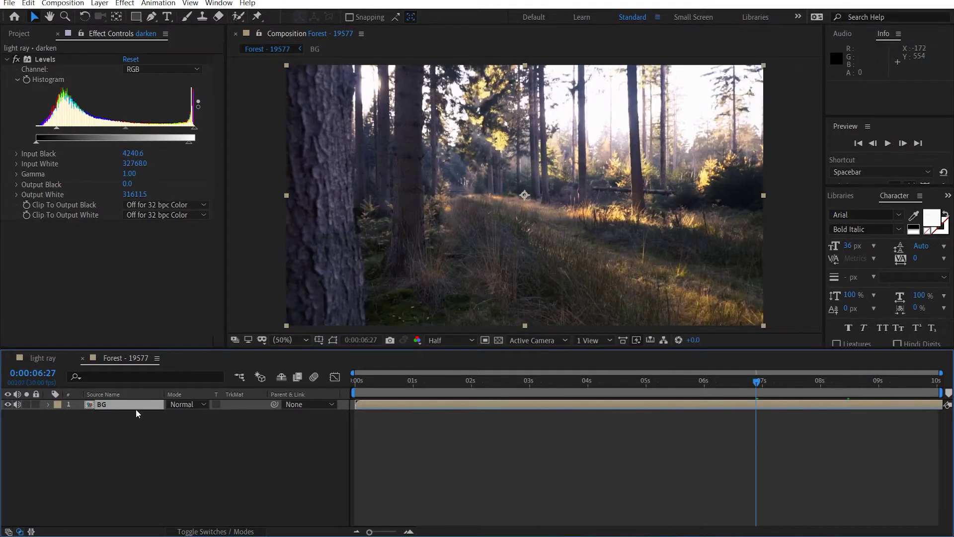
left_click(127, 407)
left_click(76, 61)
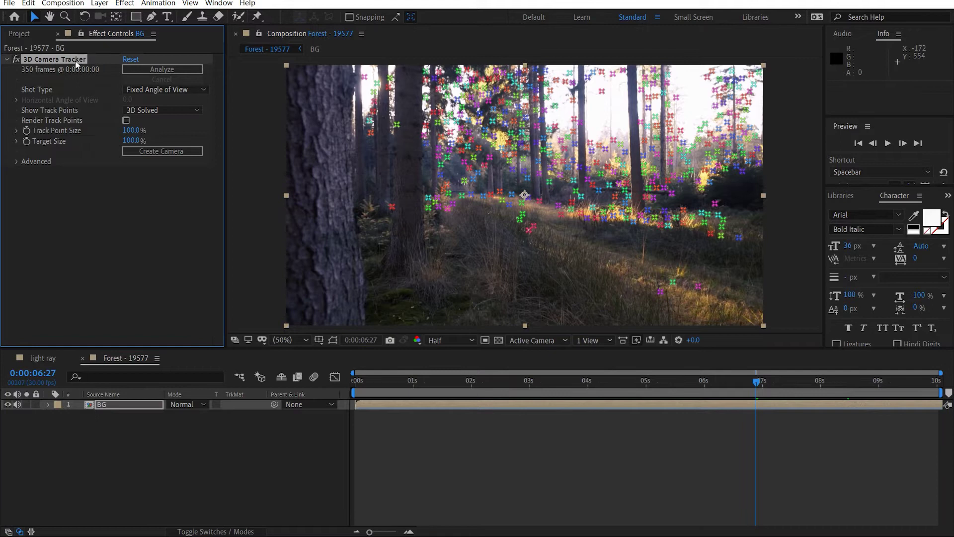
left_click_drag(527, 380, 834, 397)
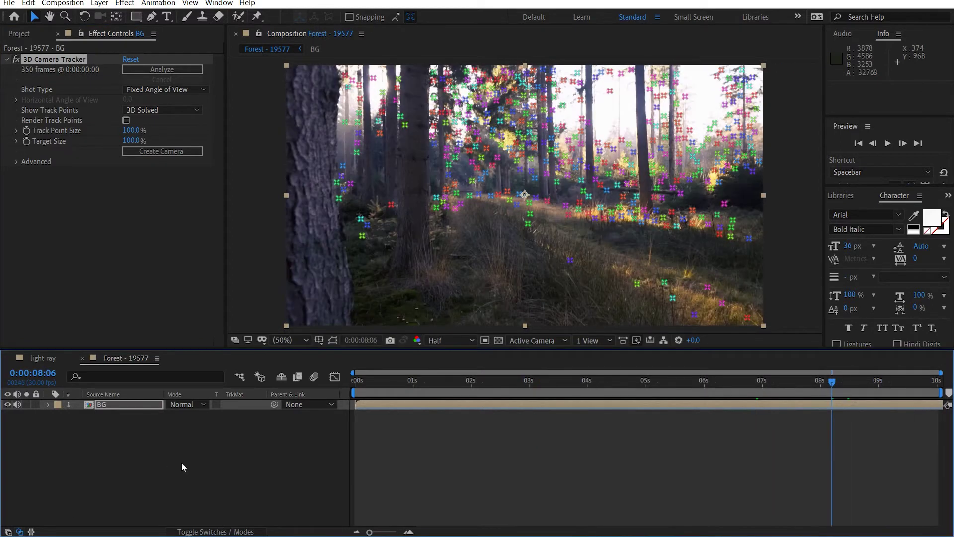
Create a bright green full-frame solid named 'Tree matte'.
left_click(247, 442)
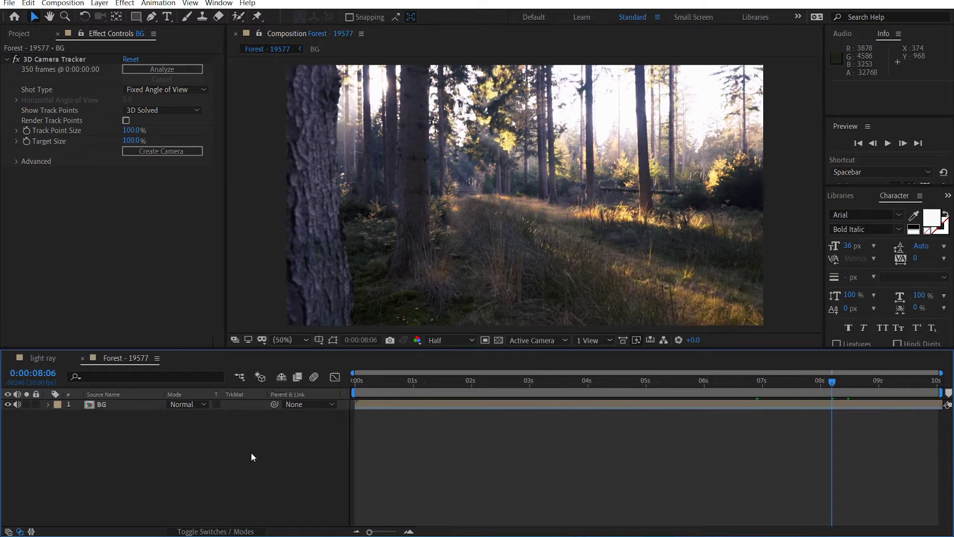
key("ctrl+y")
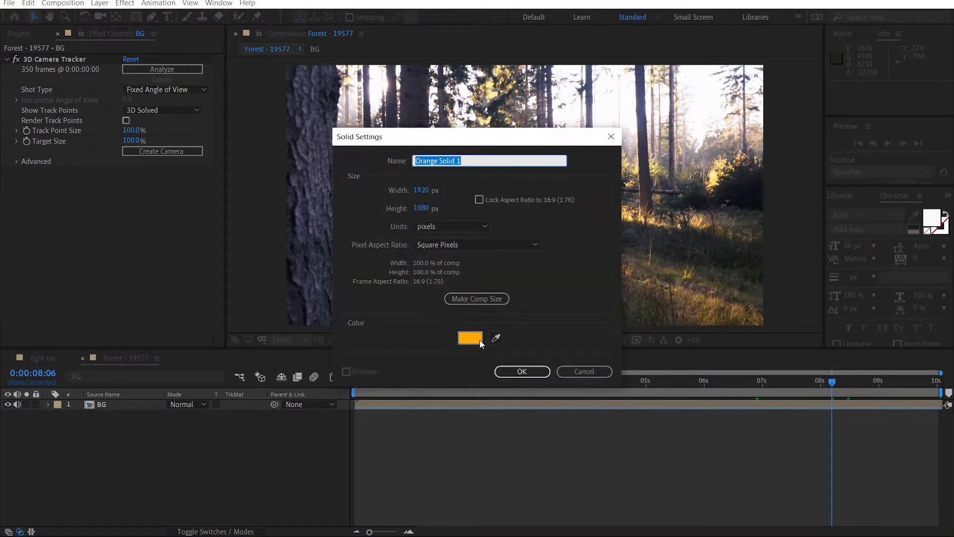
left_click(472, 338)
left_click_drag(204, 215, 196, 209)
left_click_drag(89, 205, 185, 111)
left_click(300, 113)
type("Tree")
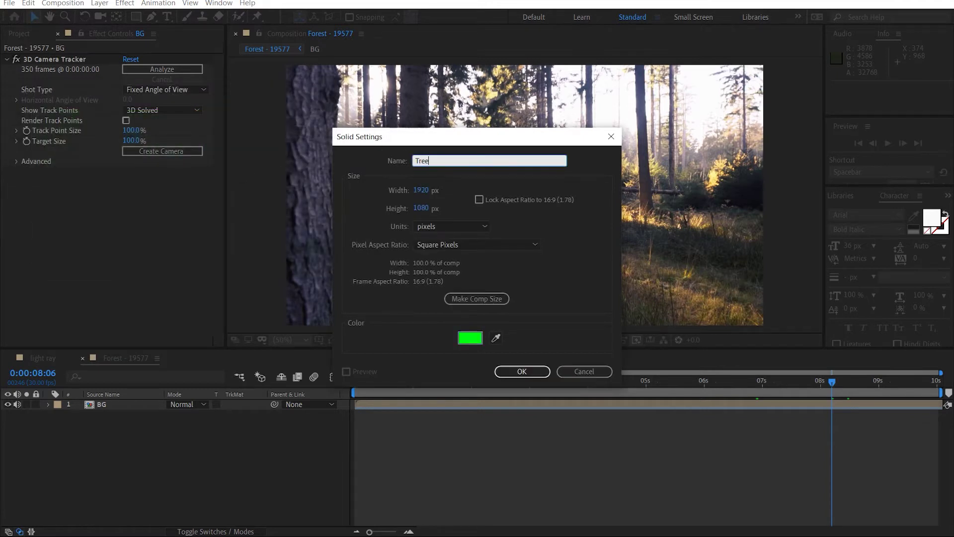
type(" matte")
key("Return")
Hide the Tree matte solid and select BG to show its effect settings.
left_click(8, 404)
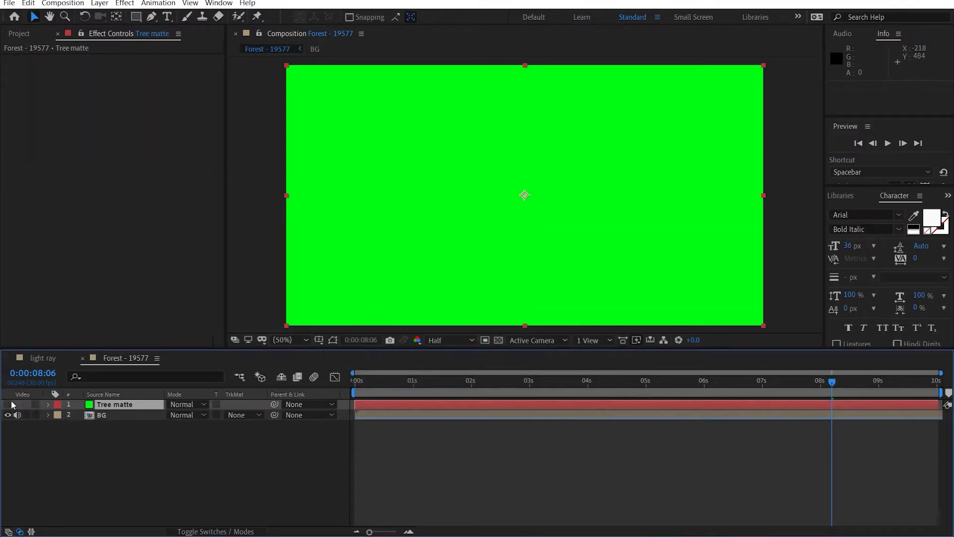
left_click_drag(559, 387, 356, 383)
left_click(398, 412)
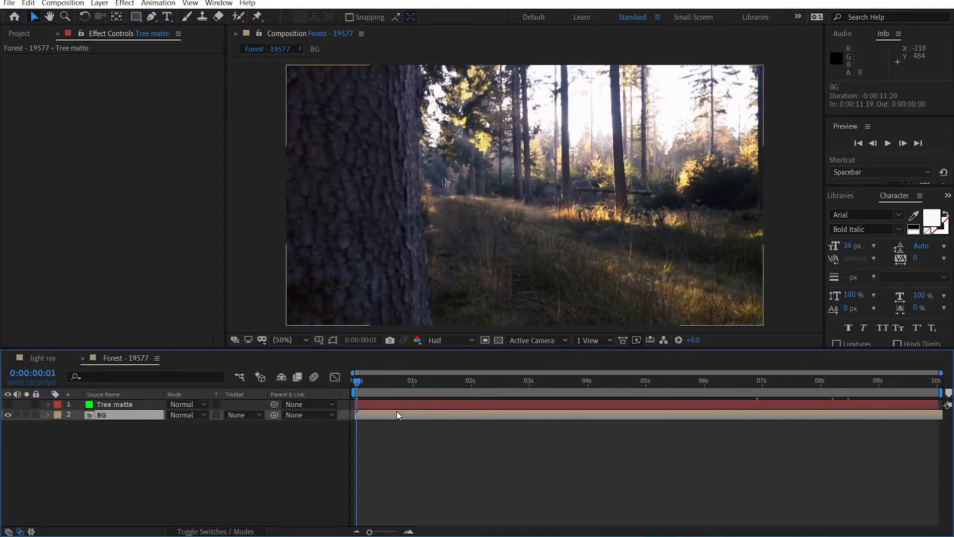
key("ctrl+alt+shift+e")
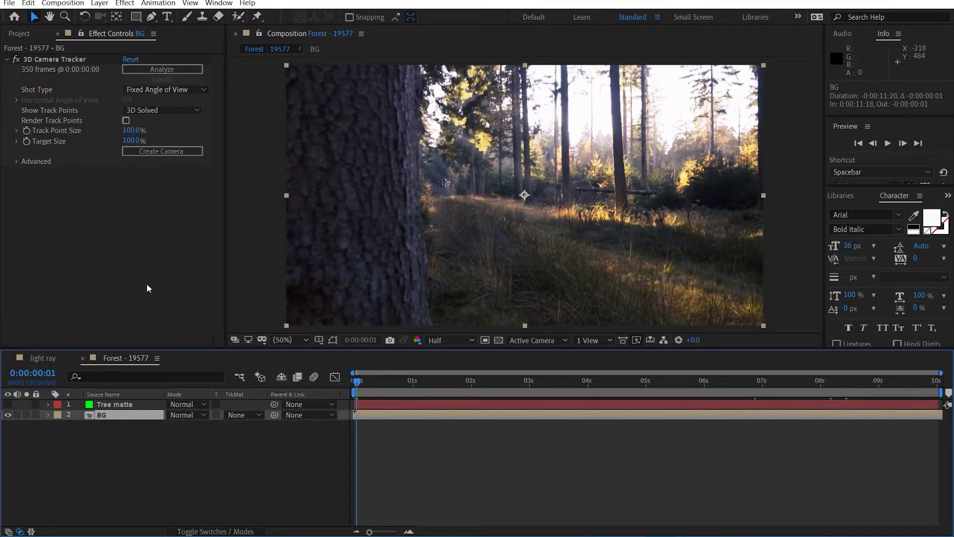
Draw a pen mask on Tree matte tracing the left tree trunk's edge.
left_click(150, 18)
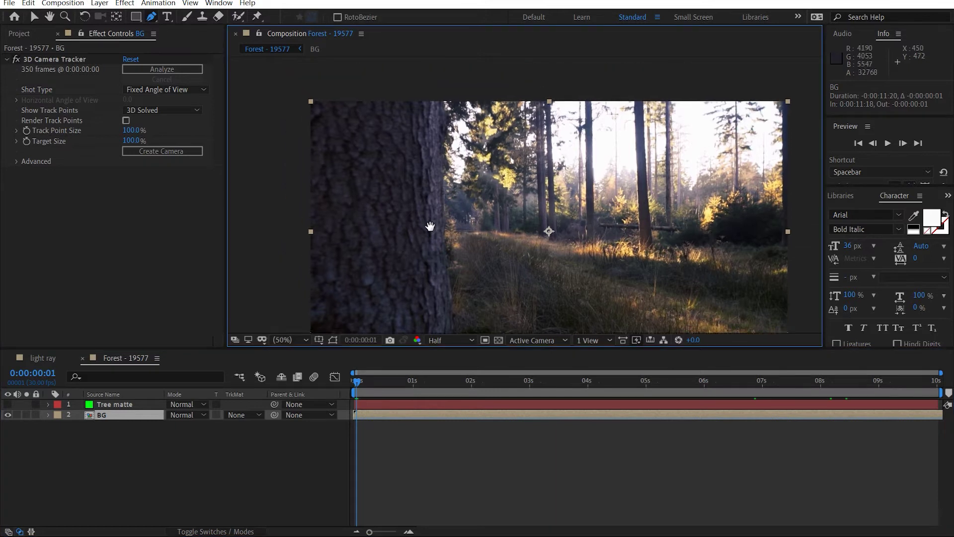
left_click(132, 405)
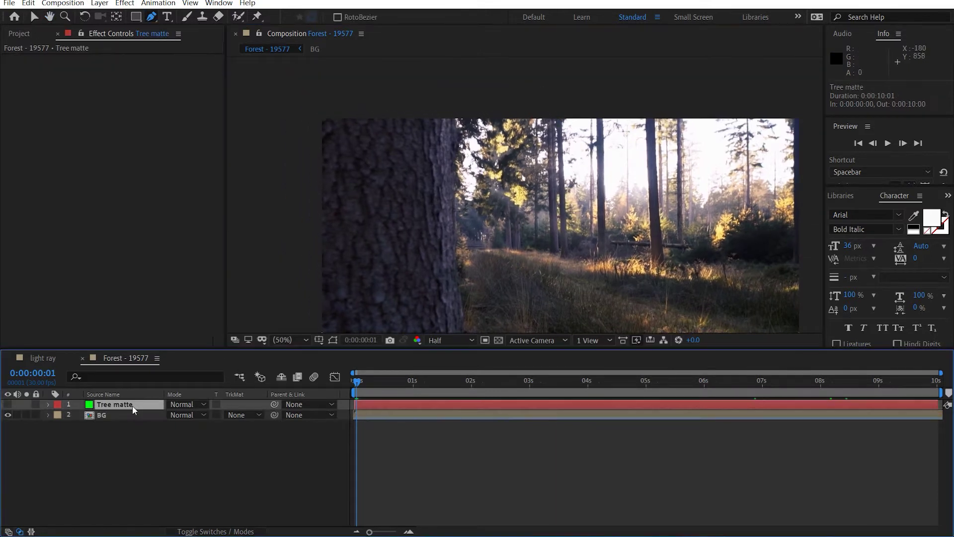
left_click_drag(447, 118, 471, 158)
scroll(472, 157, "up", 2)
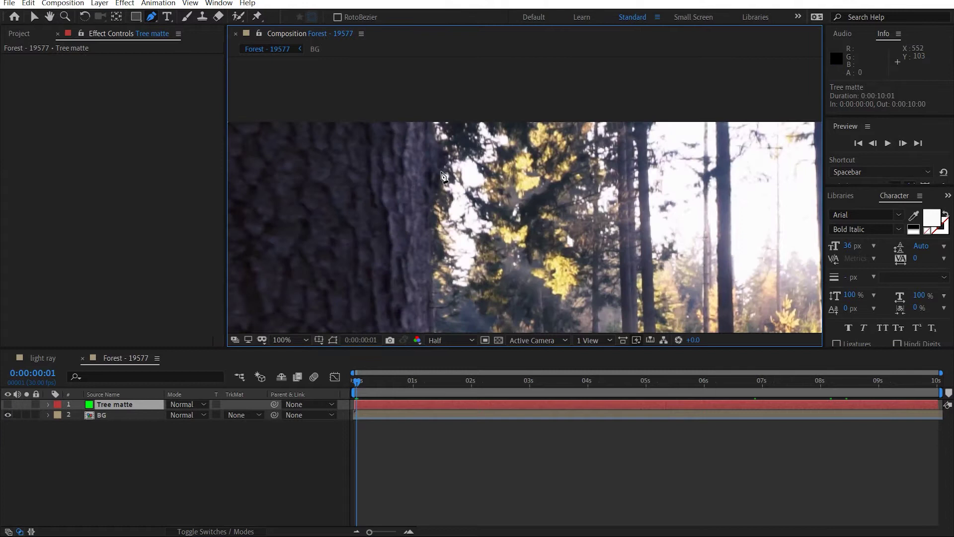
left_click(425, 108)
left_click(425, 122)
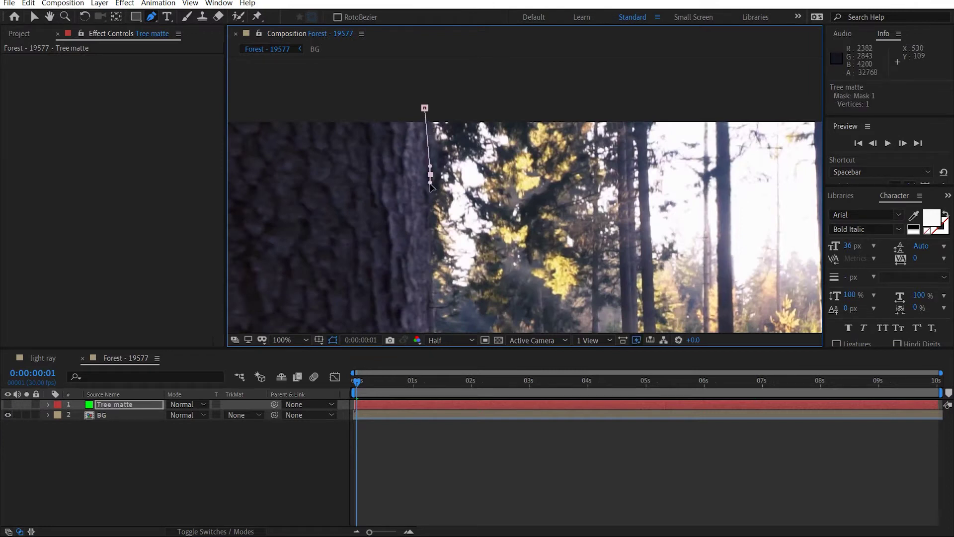
left_click_drag(431, 217, 445, 169)
left_click(439, 181)
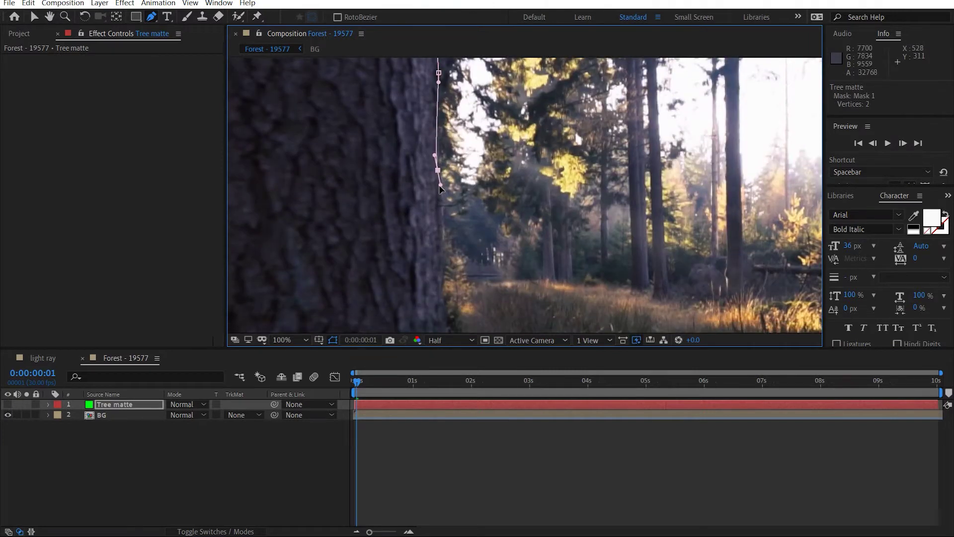
left_click_drag(446, 288, 456, 160)
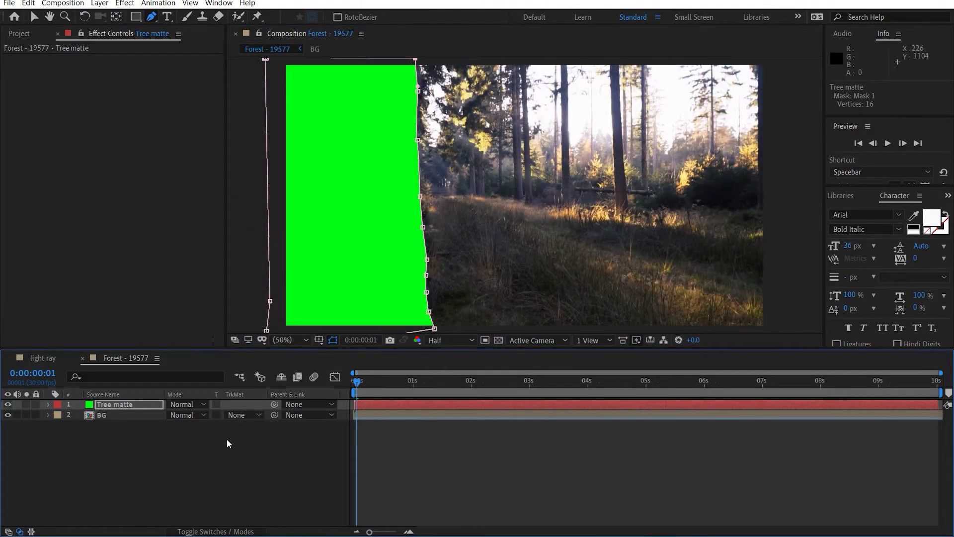
Set the mask feather to 2 pixels and lower Tree matte opacity to see the footage.
key("f")
left_click(194, 425)
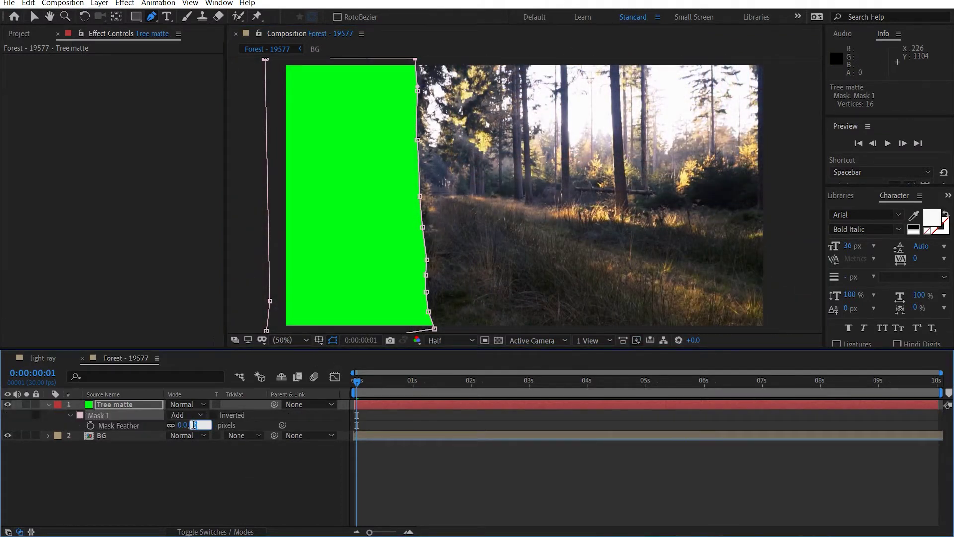
type("2")
key("Return")
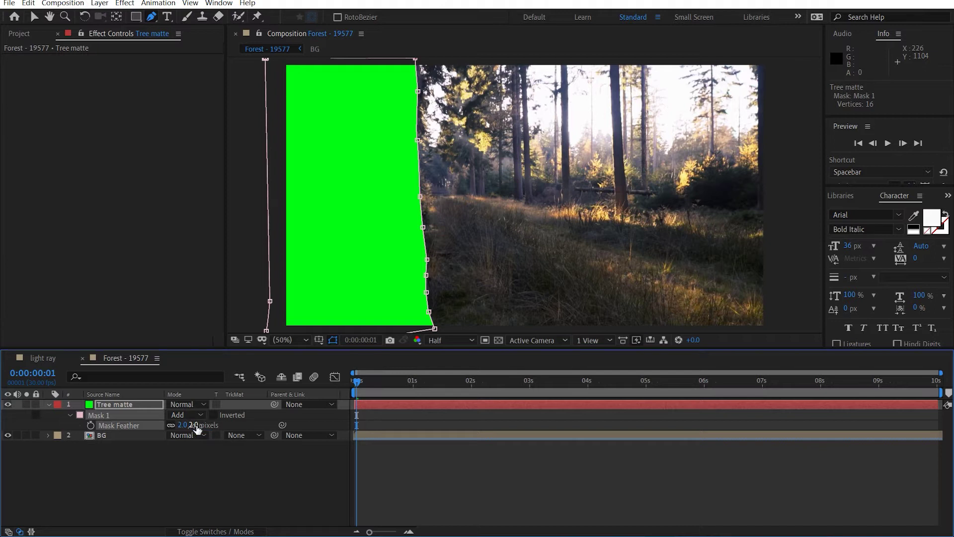
left_click(137, 407)
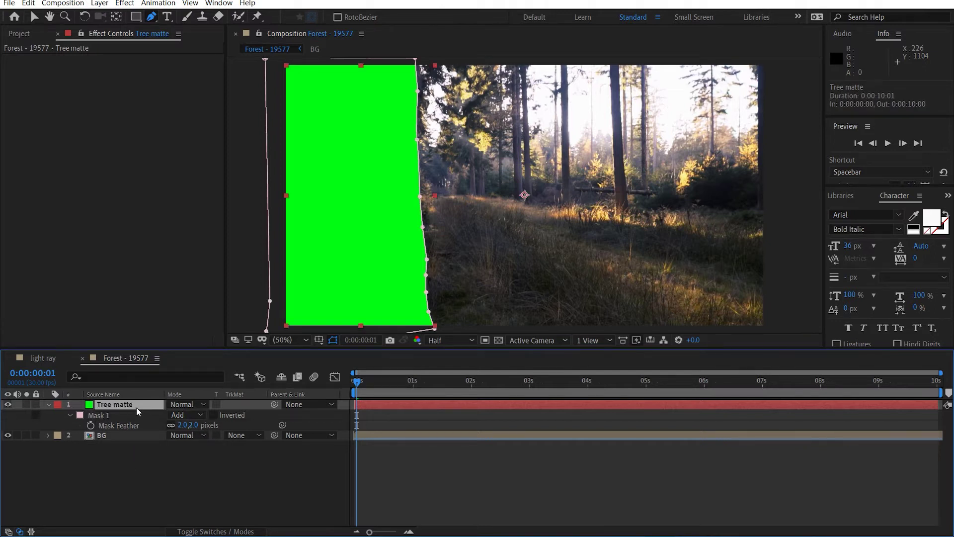
key("t")
left_click_drag(178, 416, 131, 415)
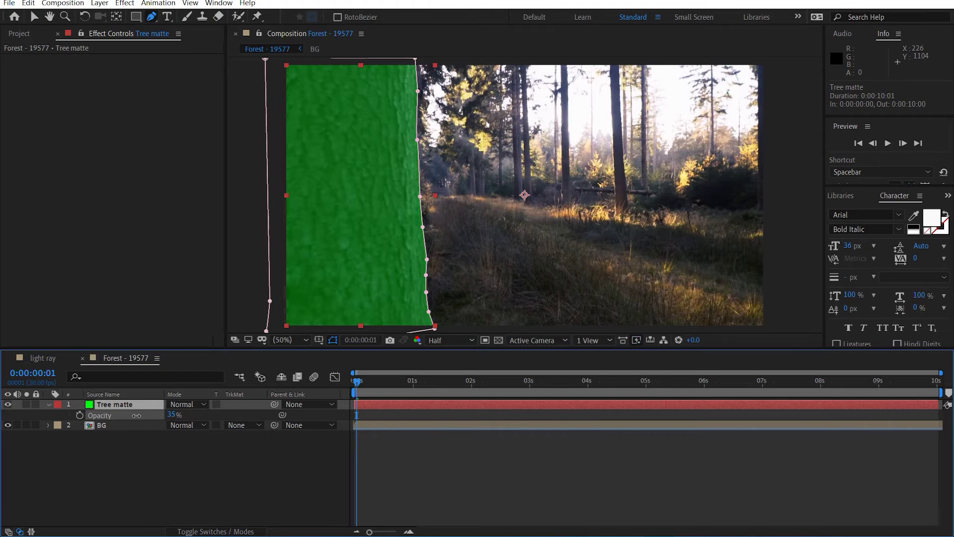
left_click(239, 449)
left_click(143, 403)
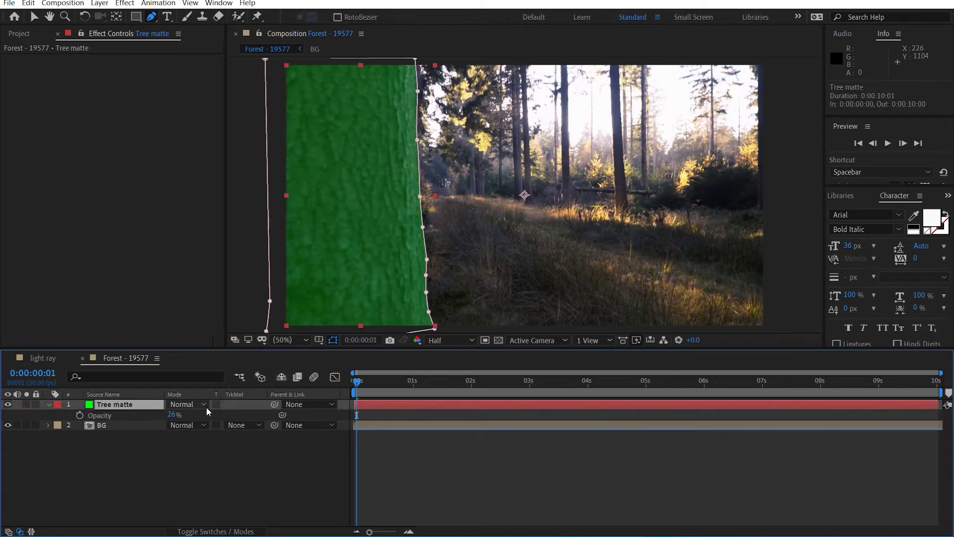
Keyframe the Mask Path, repositioning the mask at 2 seconds to follow the tree.
key("m")
left_click(90, 426)
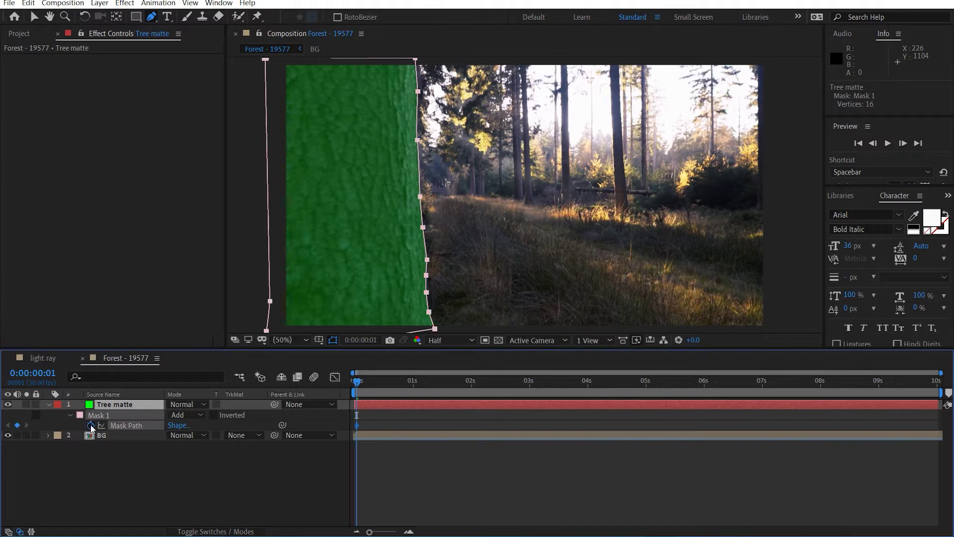
left_click_drag(368, 381, 471, 387)
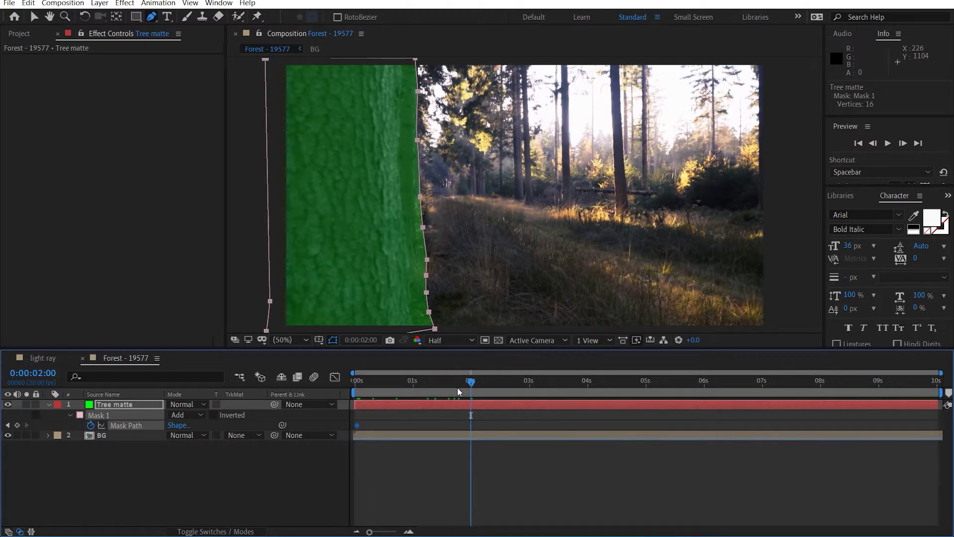
key("v")
double_click(405, 254)
key("Left")
key("Left")
key("Left")
key("Left")
key("Left")
key("Left")
key("Left")
key("Left")
key("Left")
key("Left")
key("Left")
key("Left")
key("Left")
key("Left")
key("Left")
key("Left")
key("Left")
key("Left")
key("Left")
key("Left")
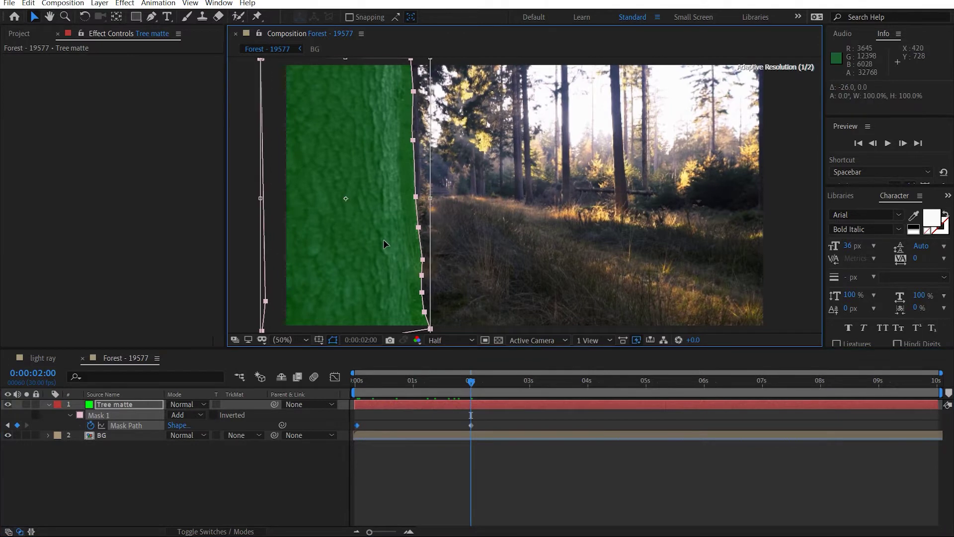
mouse_move(372, 240)
left_mouse_down()
mouse_move(385, 240)
mouse_move(375, 243)
left_mouse_up()
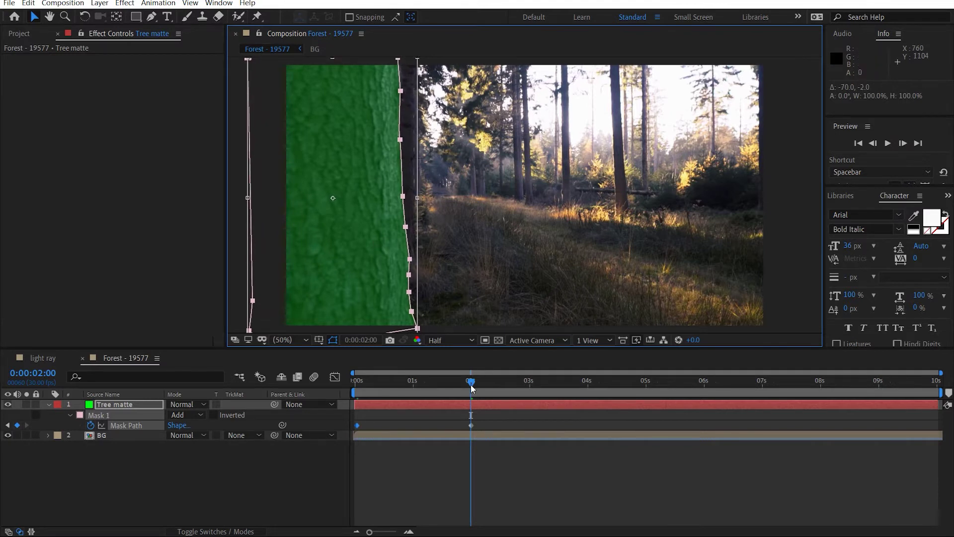
left_click_drag(529, 380, 580, 382)
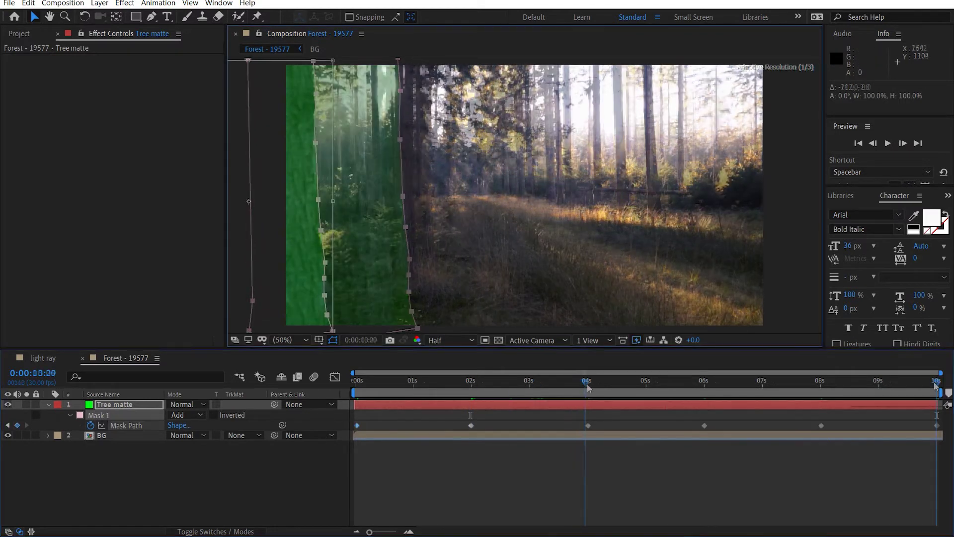
left_click_drag(720, 386, 851, 393)
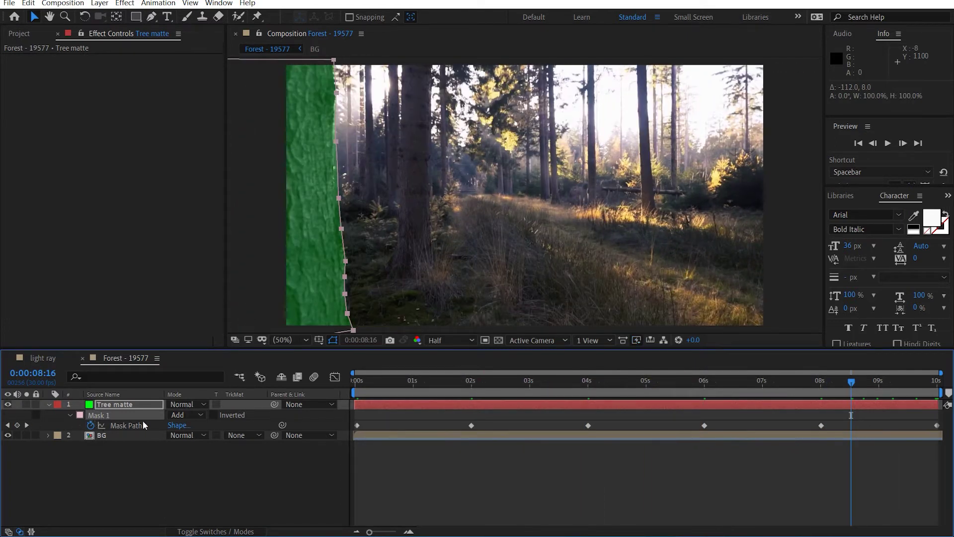
Raise Tree matte opacity back to 100%.
key("t")
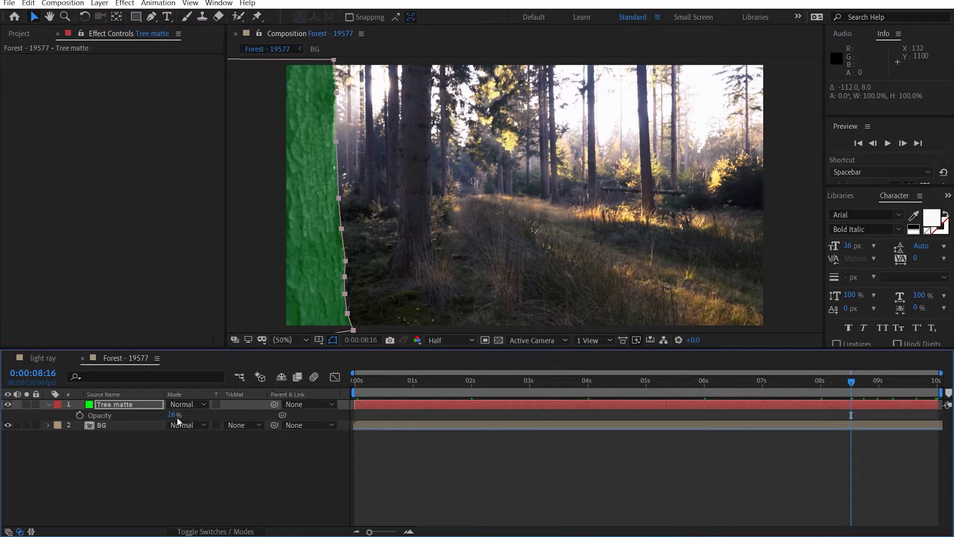
left_click_drag(175, 416, 577, 418)
left_click(238, 472)
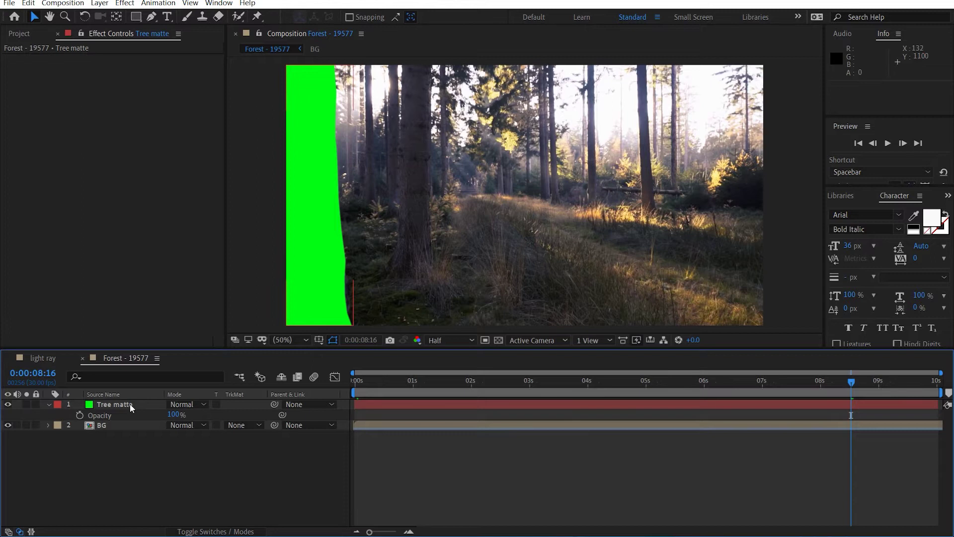
left_click(130, 404)
left_click(192, 473)
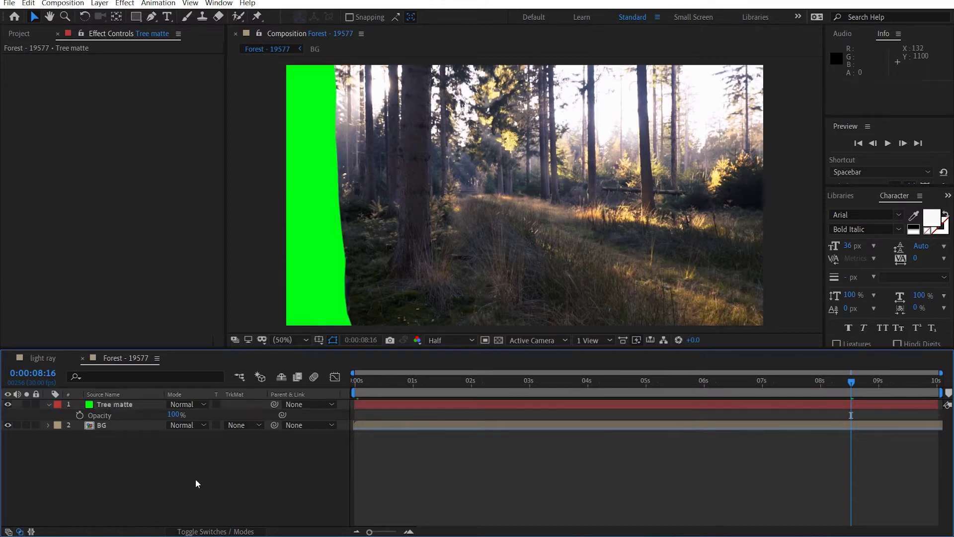
Create a new solid named 'centre tree', hide it, and ready the pen over the tree.
key("ctrl+y")
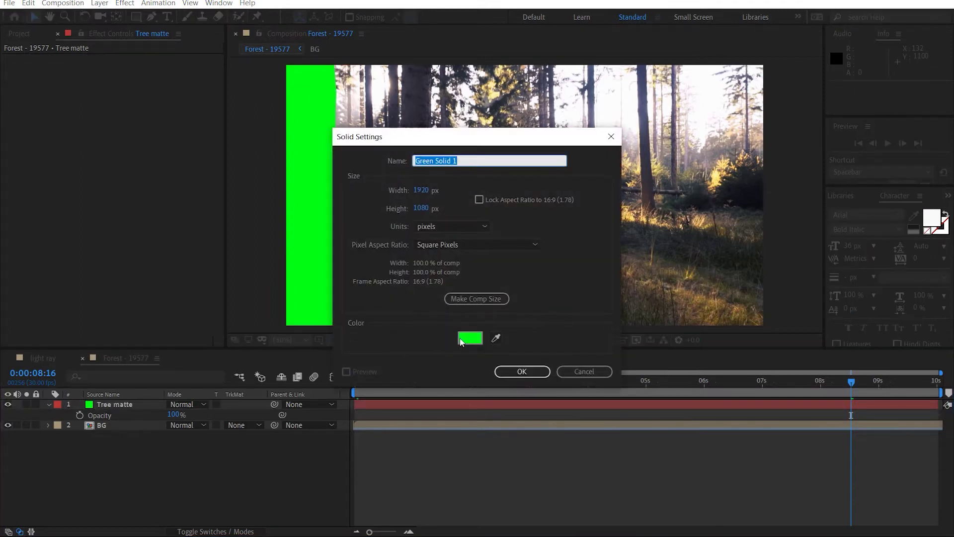
type("centre tree")
key("Return")
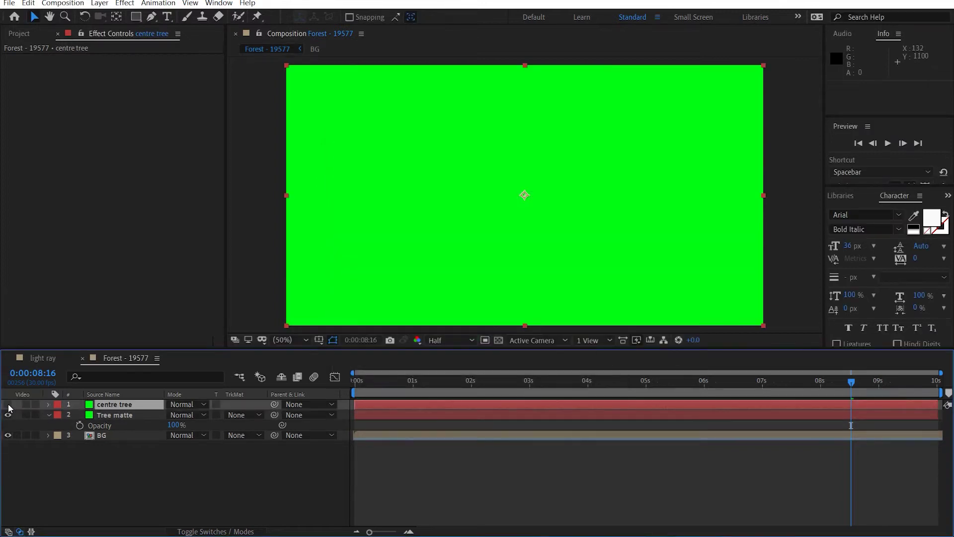
left_click(8, 405)
scroll(419, 193, "up", 2)
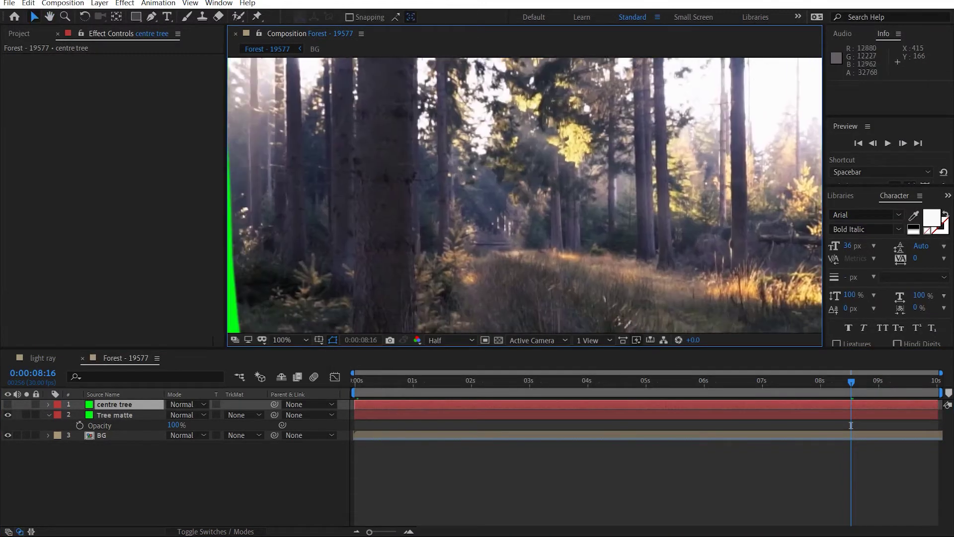
left_click(152, 17)
left_click_drag(418, 132, 472, 251)
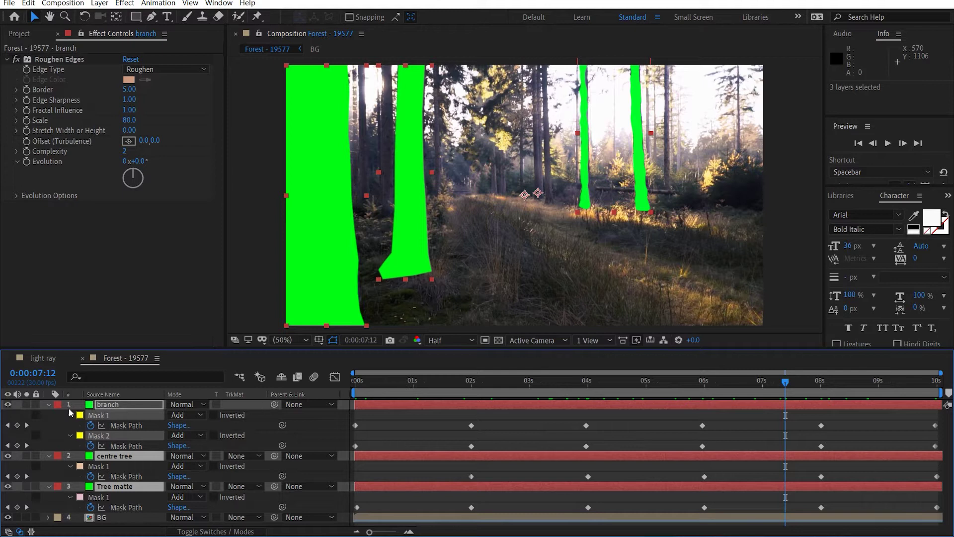
Pre-compose Tree matte into a 'Tree matte' comp, moving all attributes.
left_click(50, 407)
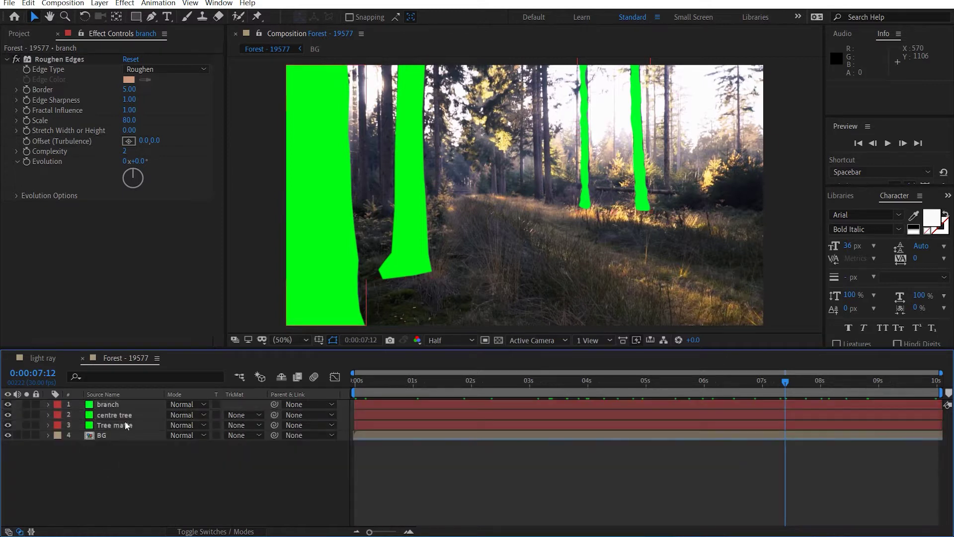
left_click(126, 425)
key("ctrl+shift+c")
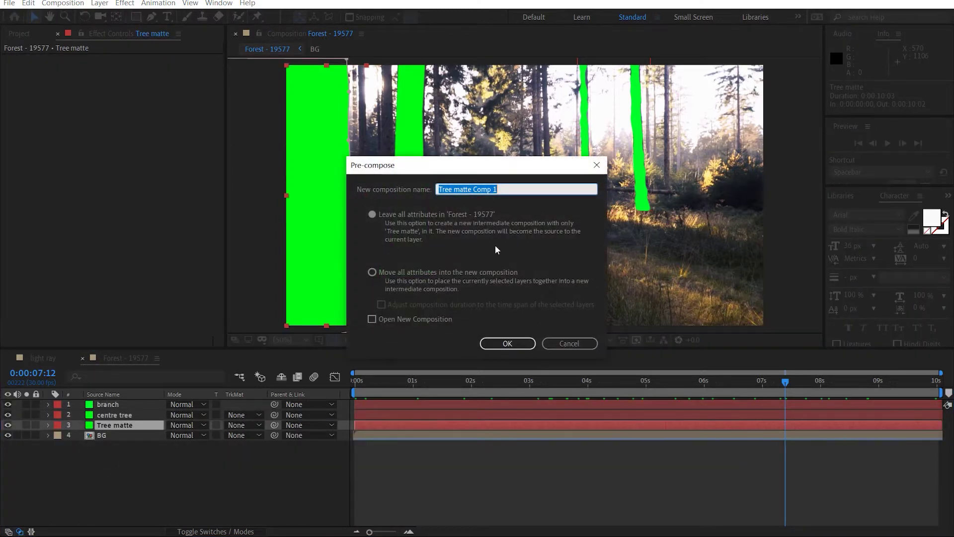
left_click(470, 198)
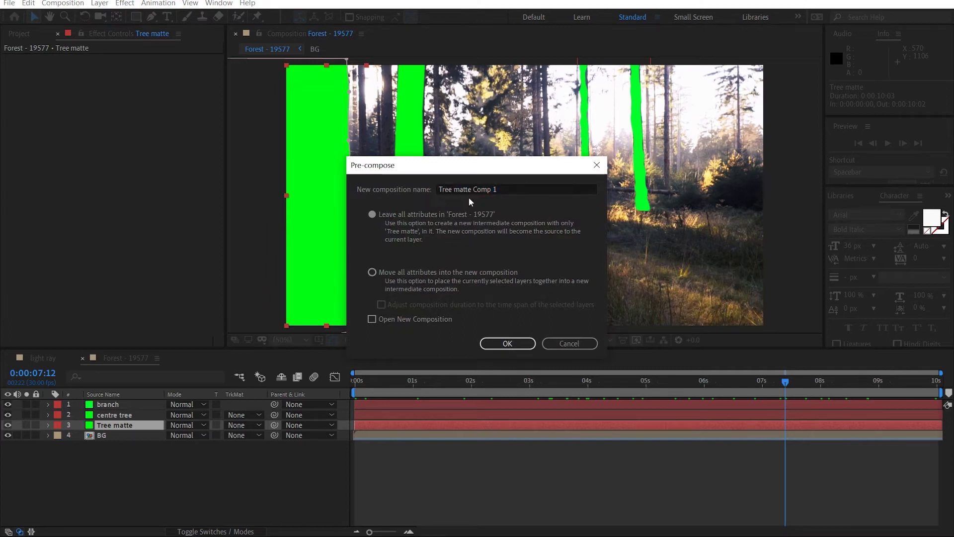
left_click_drag(473, 189, 541, 189)
key("BackSpace")
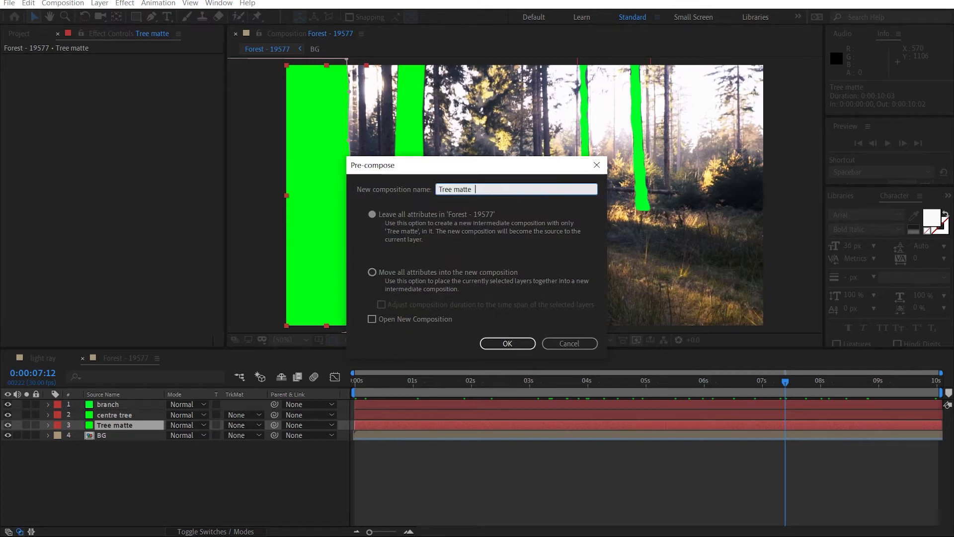
left_click(430, 272)
left_click(508, 344)
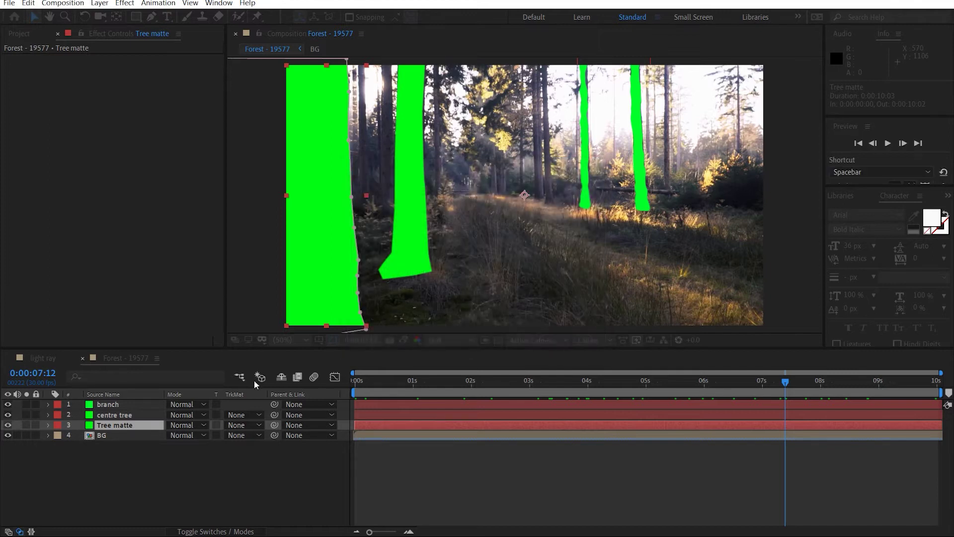
Pre-compose centre tree into a comp named 'centre tree'.
left_click(141, 418)
key("ctrl+shift+c")
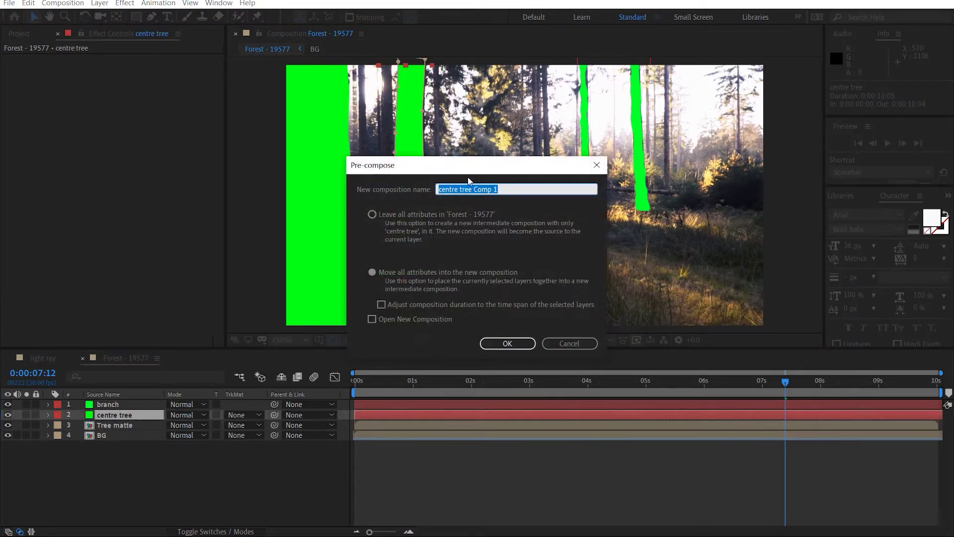
left_click(526, 189, "shift")
key("BackSpace")
key("Return")
Pre-compose branch into a comp named 'branch'.
left_click(145, 405)
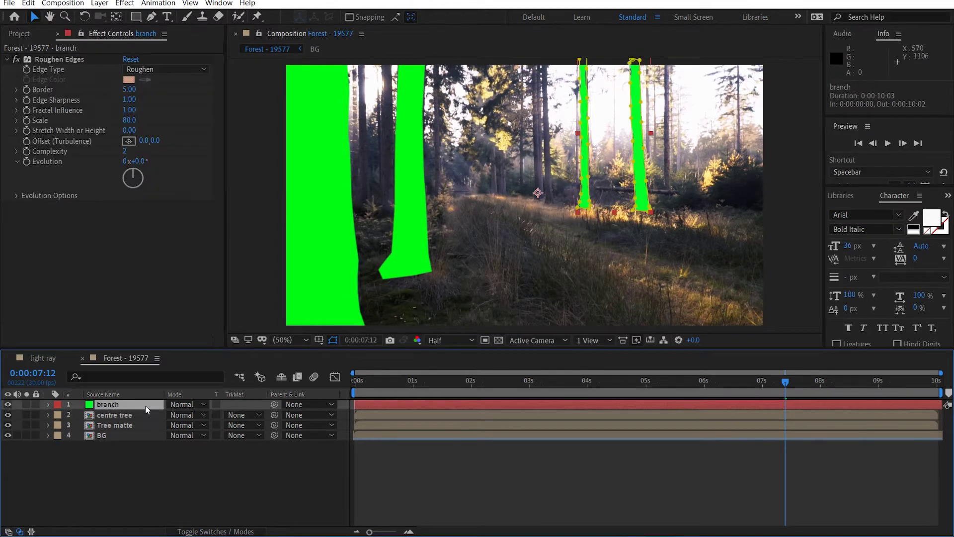
key("ctrl+shift+c")
left_click(522, 189, "shift")
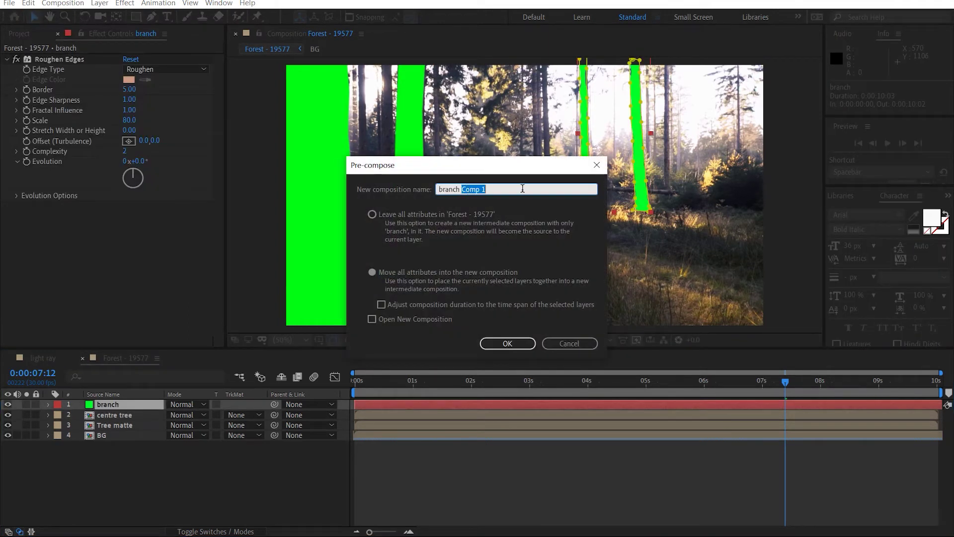
key("BackSpace")
key("Return")
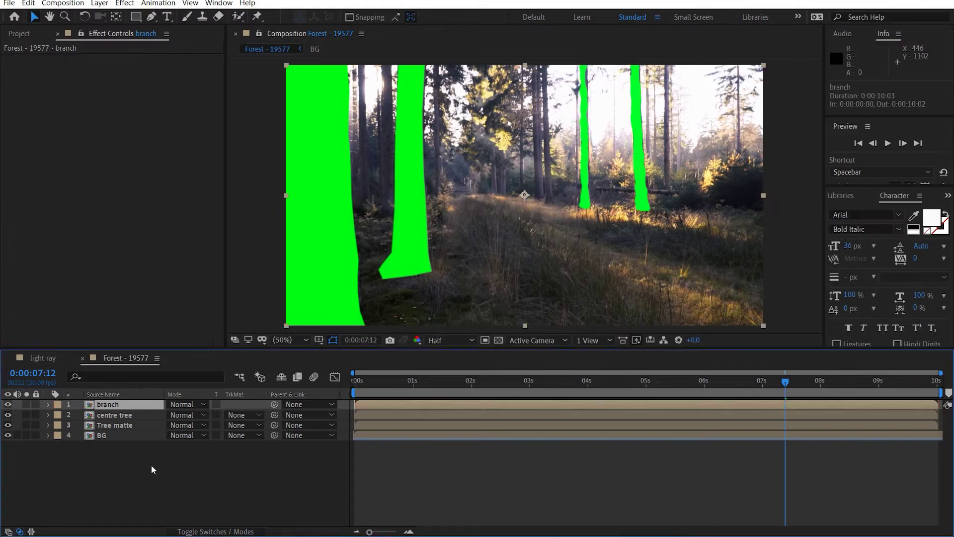
Hide the Tree matte, centre tree and branch matte layers.
left_click(151, 464)
left_click(137, 426)
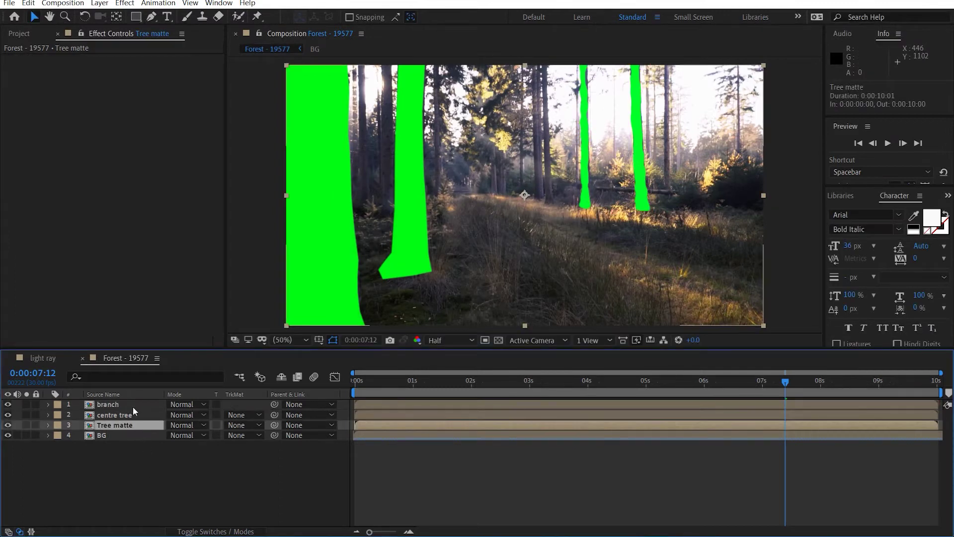
left_click(11, 406, "shift")
left_click(8, 425)
left_click(180, 486)
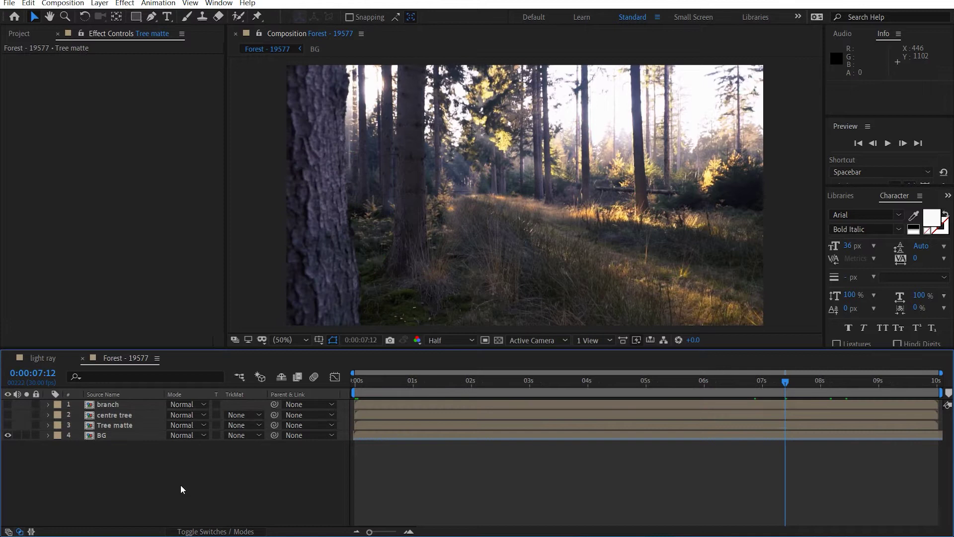
Create a black (000000) full-frame solid named 'light ray'.
key("ctrl+y")
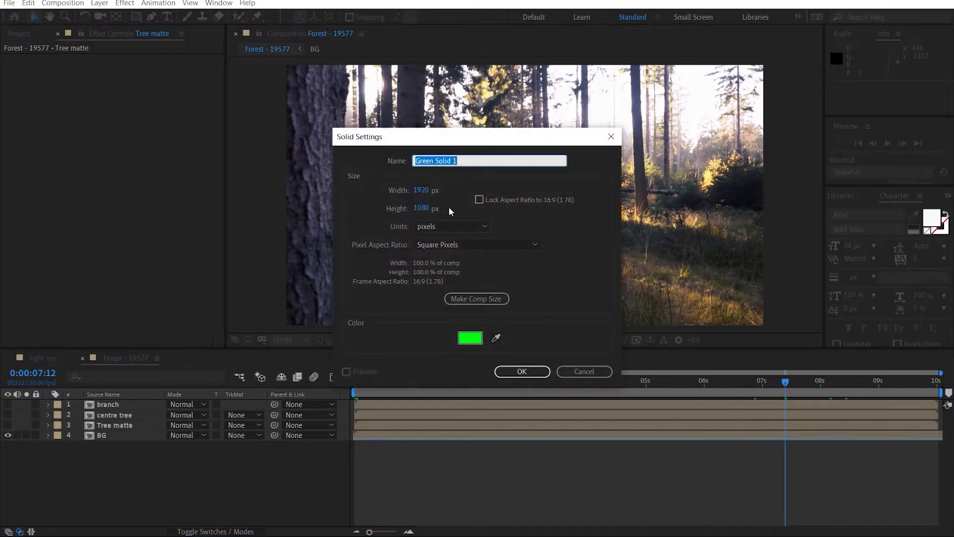
left_click(466, 341)
type("000000")
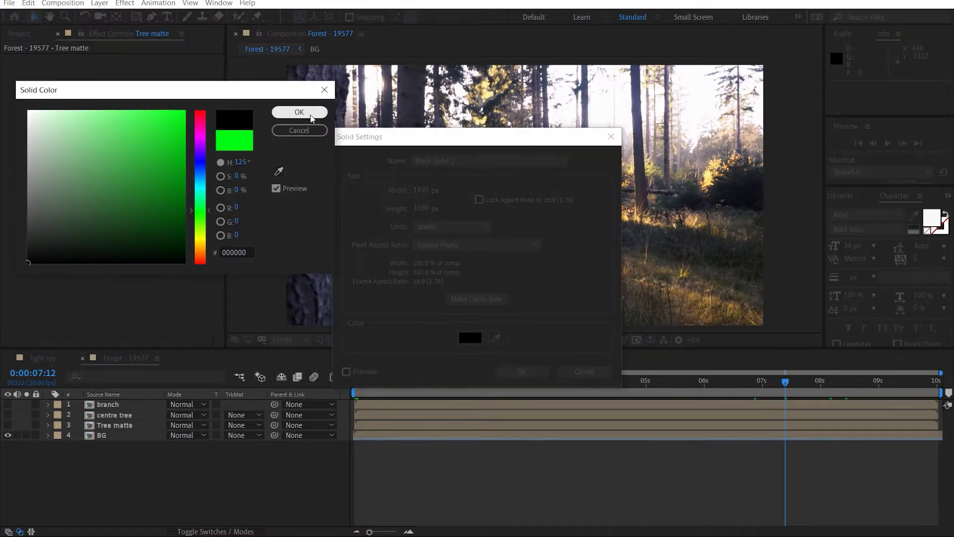
left_click(309, 110)
left_click(483, 166)
type("light ray")
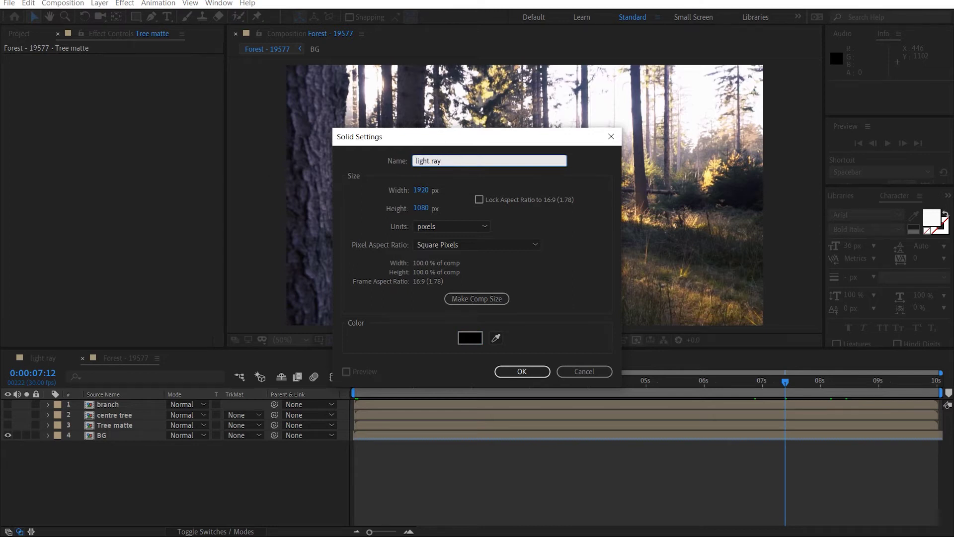
key("Return")
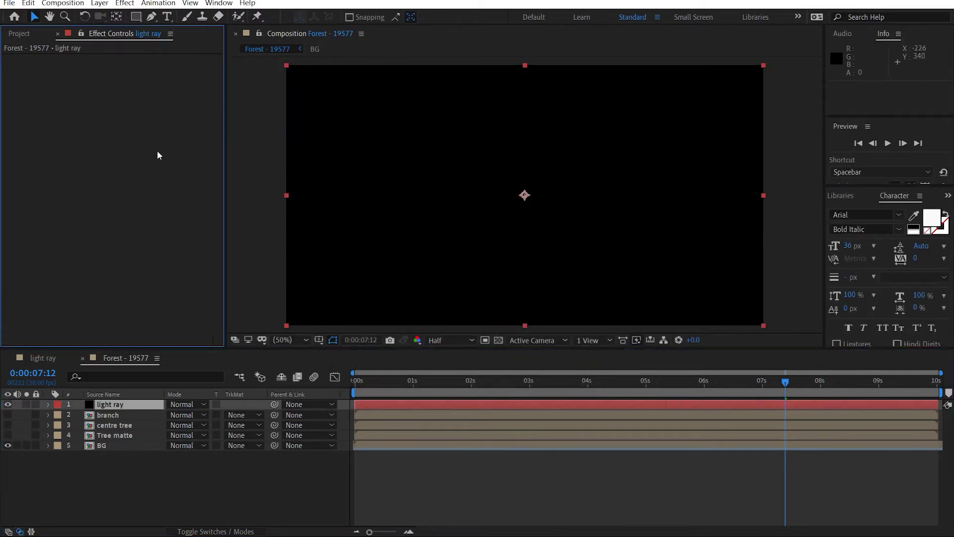
Apply Fractal Noise with Dynamic Progressive type and raised contrast.
key("ctrl+space")
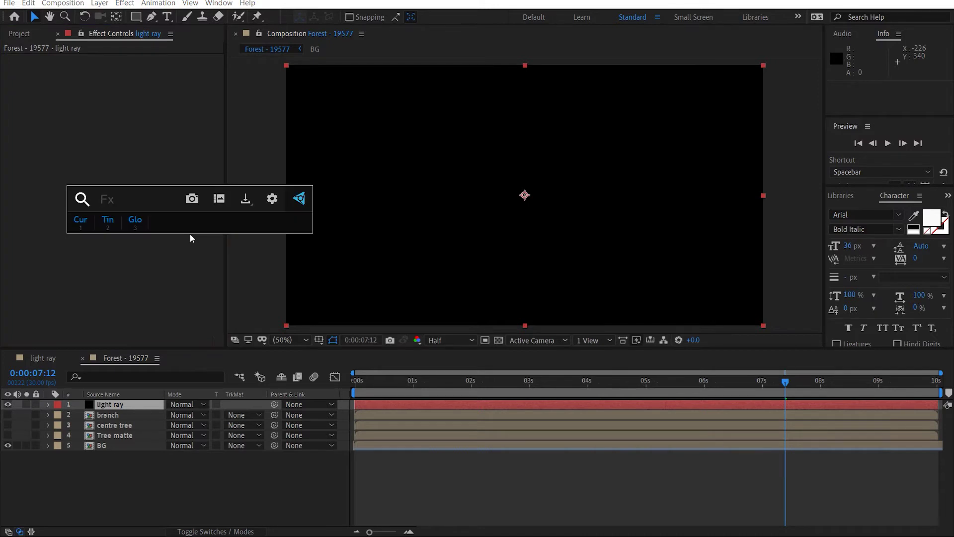
type("fr")
key("Return")
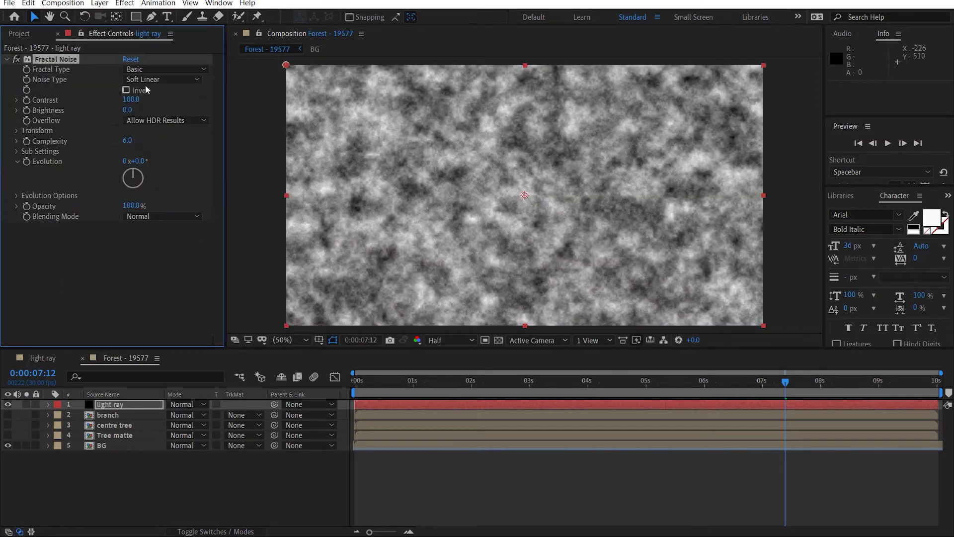
left_click(160, 72)
left_click(169, 145)
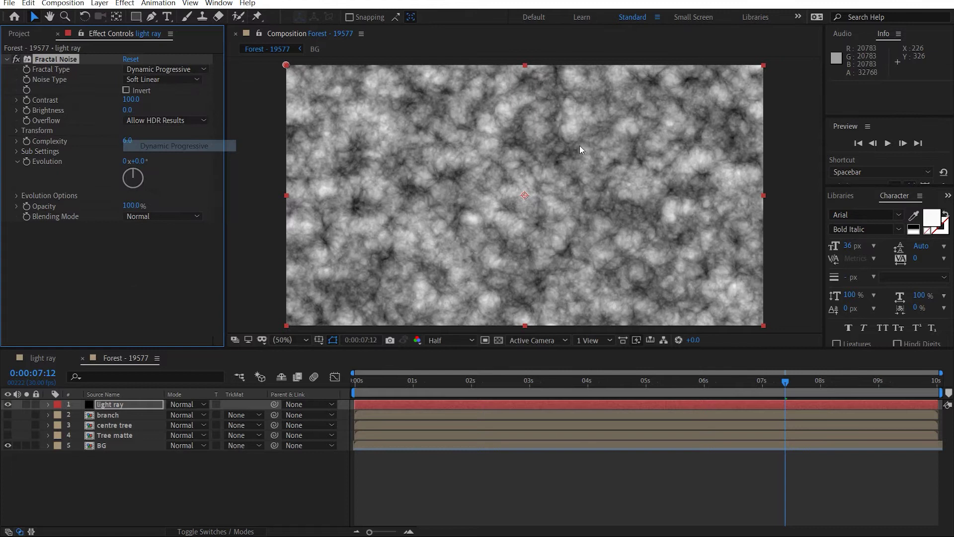
left_click_drag(130, 99, 118, 115)
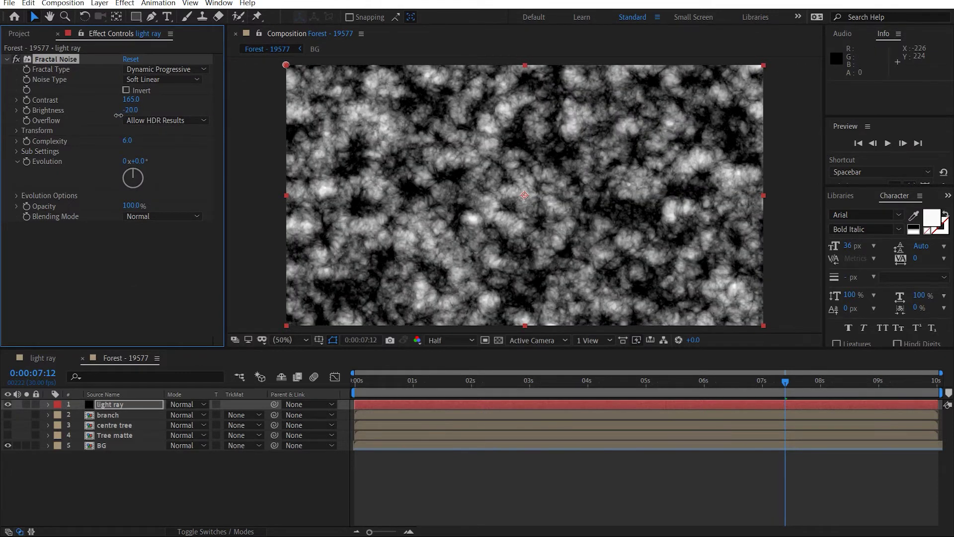
Turn off Uniform Scaling and set Scale Width 1000, Scale Height 40.
left_click(17, 130)
left_click(137, 152)
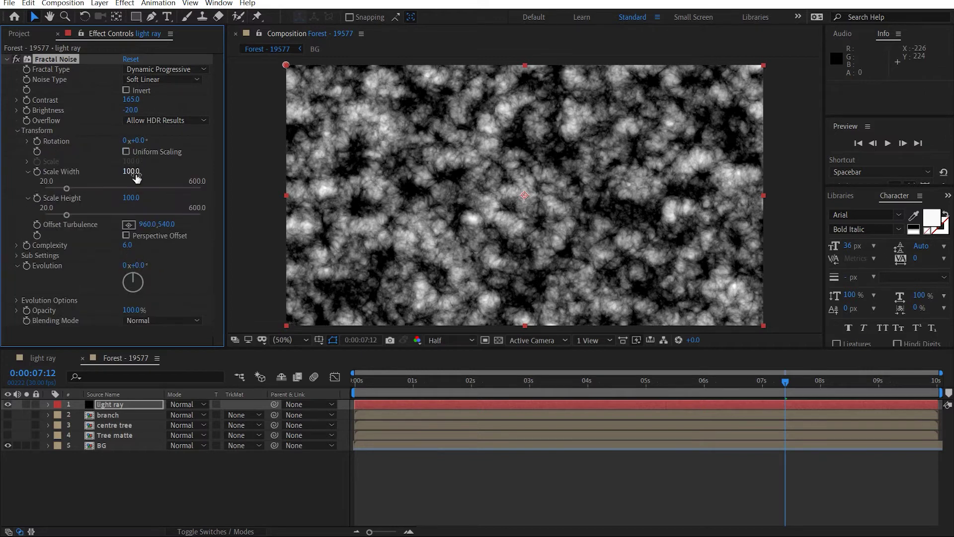
left_click(126, 171)
type("1")
key("Return")
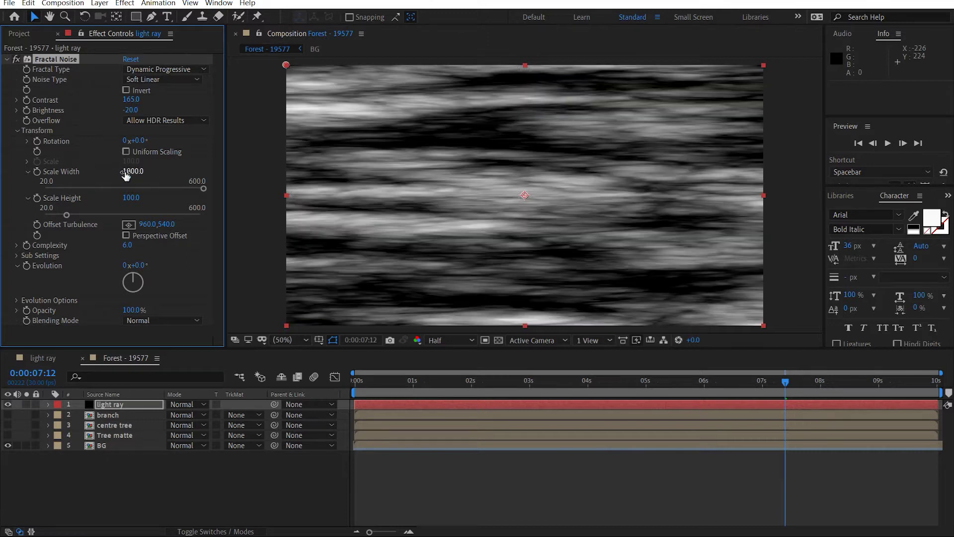
left_click_drag(131, 197, 102, 204)
left_click(131, 197)
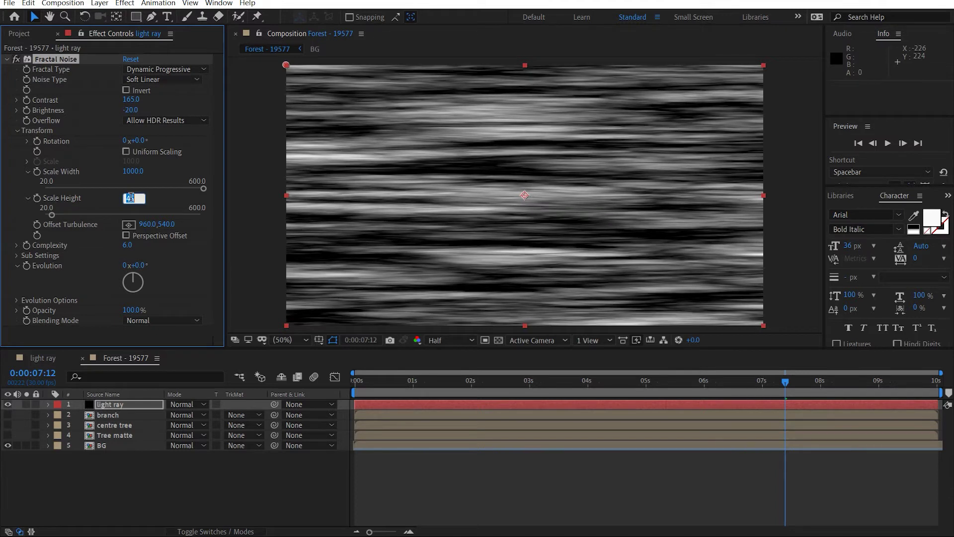
key("Return")
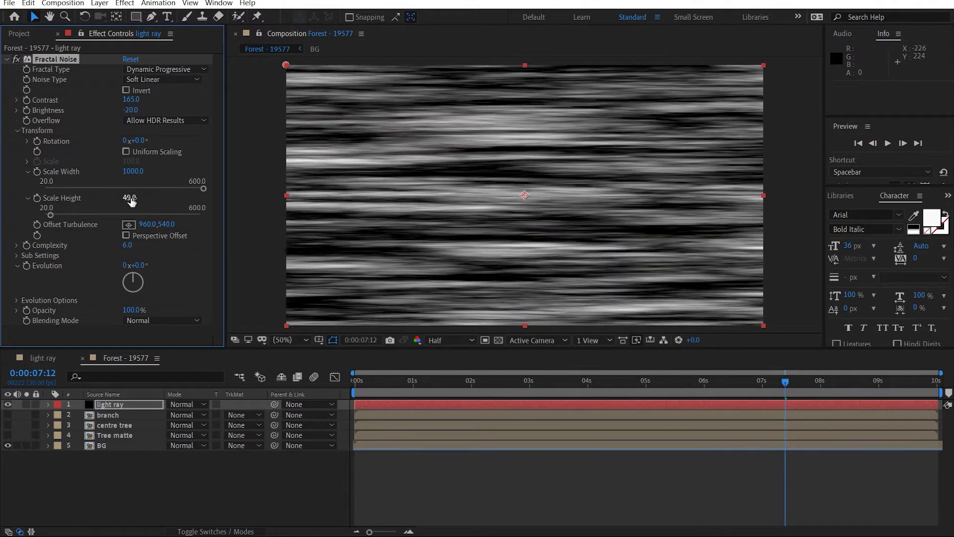
Add Fast Box Blur to the light rays with radius 1, 1 iteration and Repeat Edge Pixels on.
left_click(7, 60)
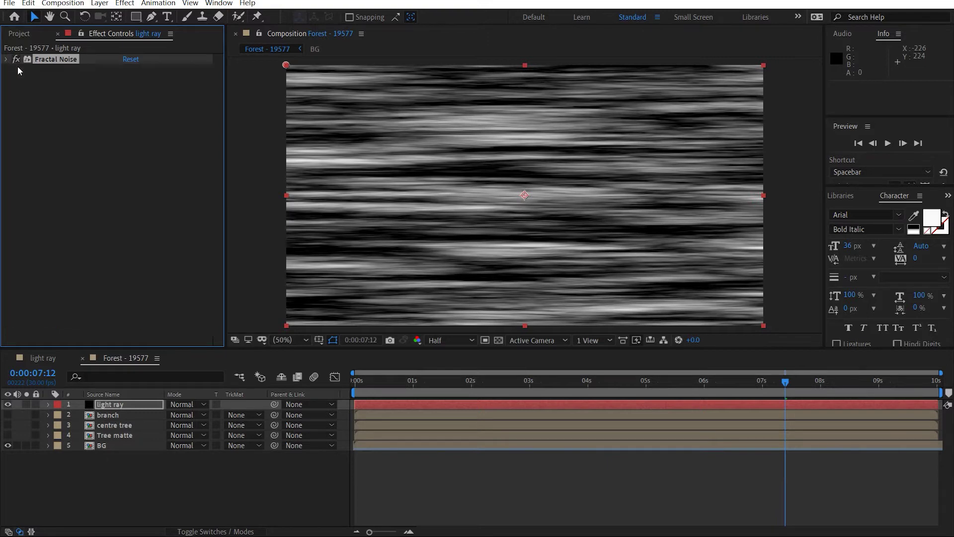
left_click(120, 152)
key("ctrl+space")
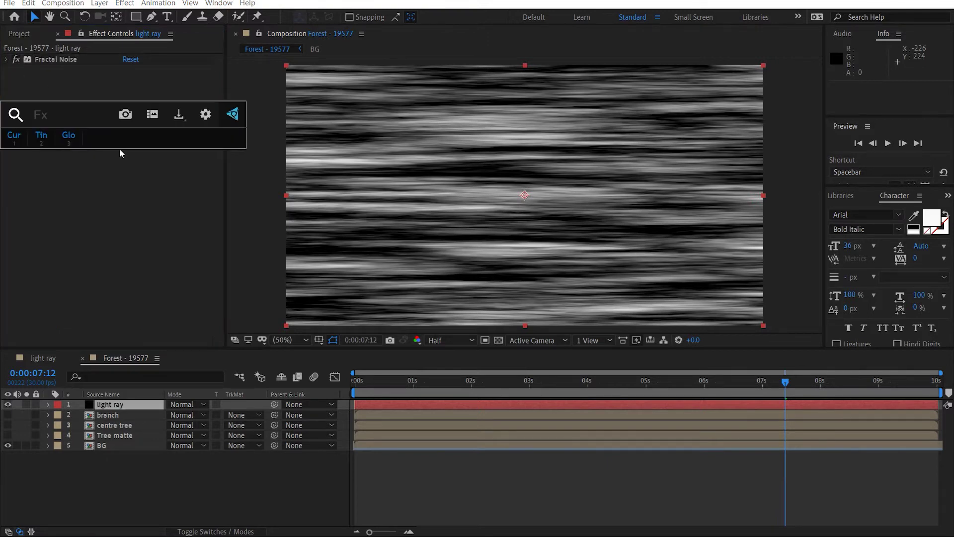
type("fas")
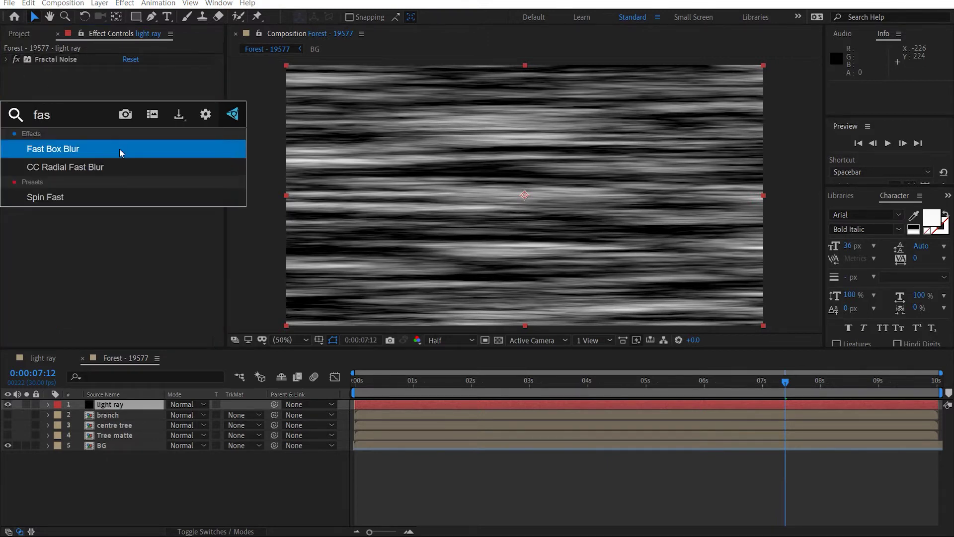
key("Return")
left_click(128, 78)
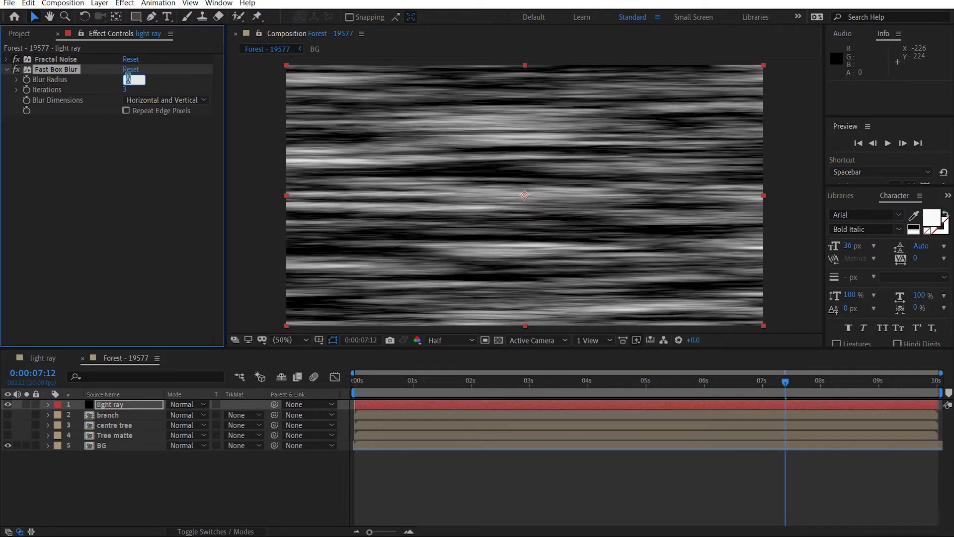
type("20")
key("Return")
left_click_drag(128, 82, 124, 101)
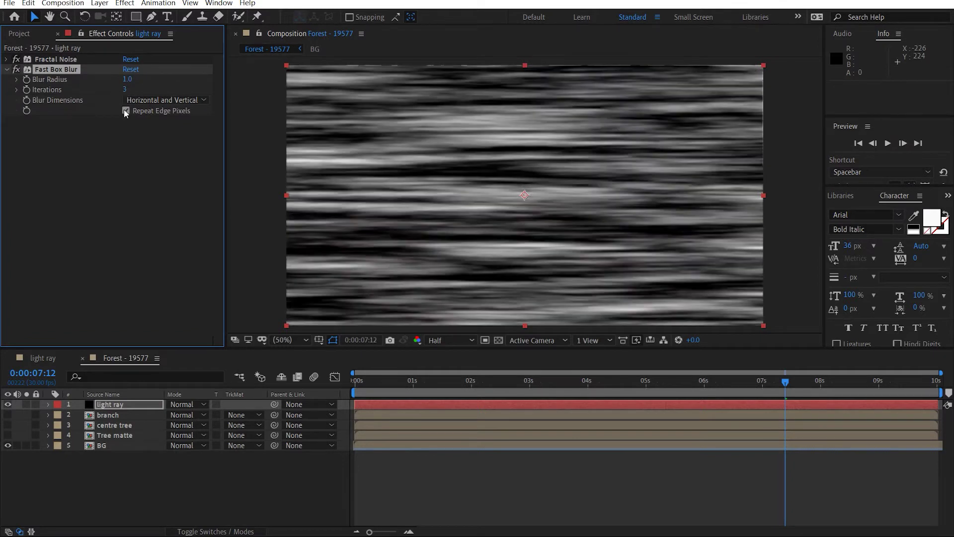
left_click(125, 111)
left_click(124, 90)
type("1")
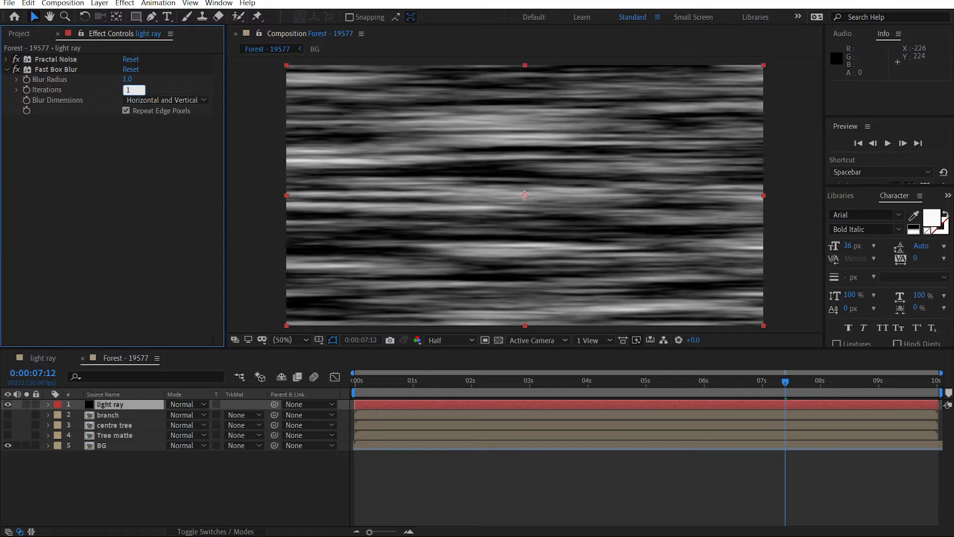
key("Return")
left_click(108, 165)
Add Curves, bending the RGB curve to brighten the streaks and raising the Alpha curve.
key("ctrl+space")
key("1")
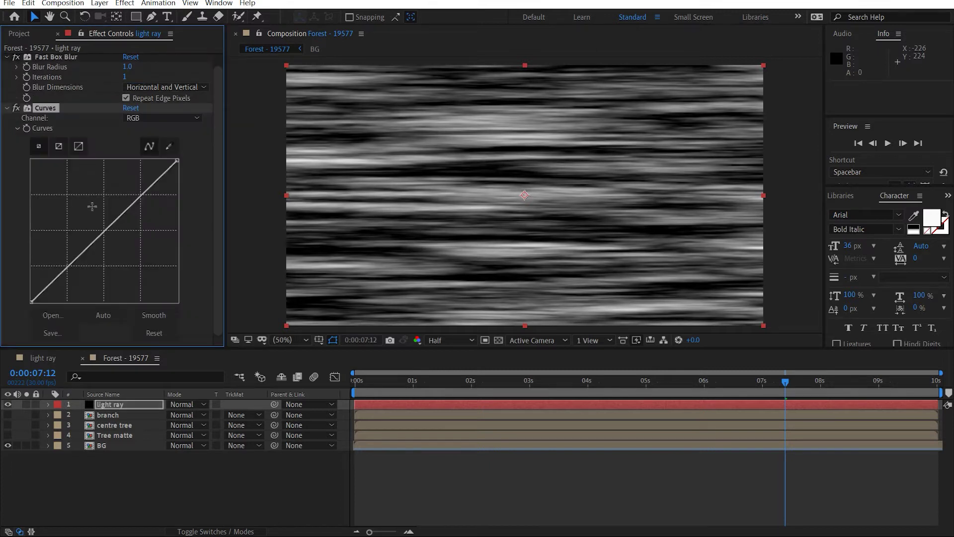
left_click_drag(96, 237, 84, 259)
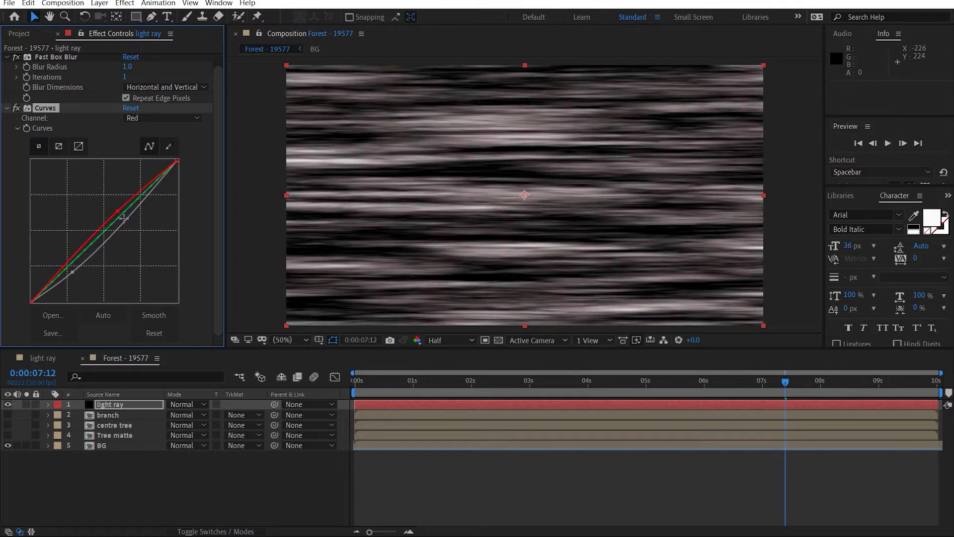
key("ctrl+z")
left_click_drag(128, 214, 122, 211)
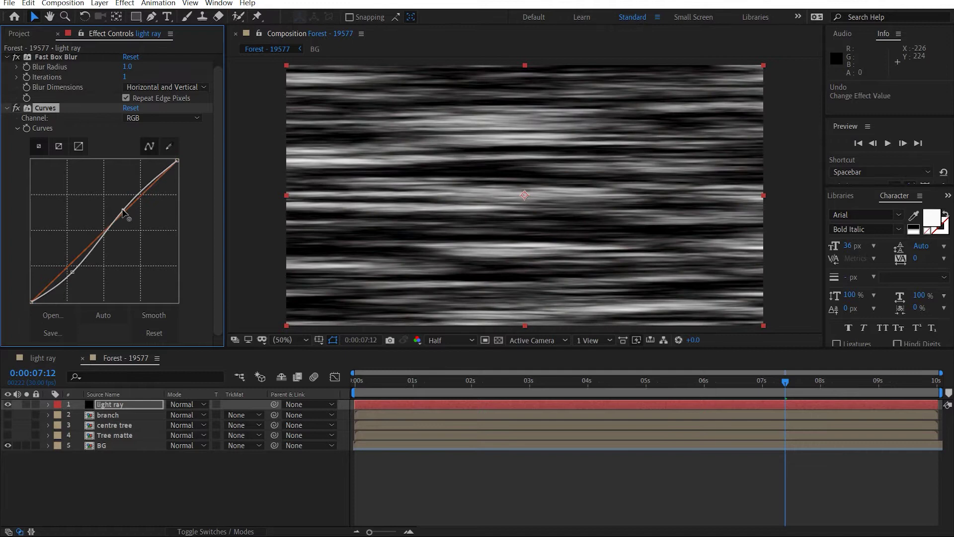
left_click(155, 119)
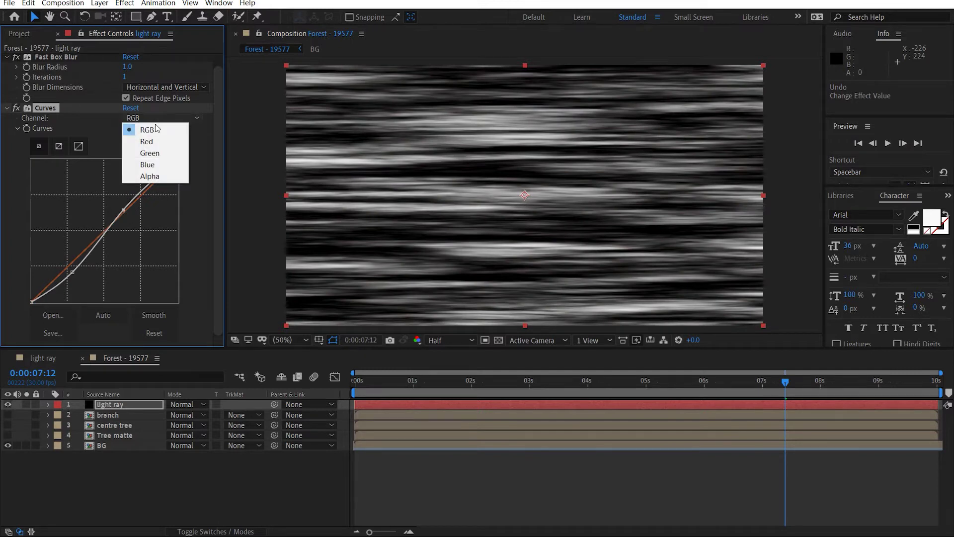
left_click(157, 176)
left_click_drag(103, 237, 86, 223)
scroll(52, 118, "up", 1)
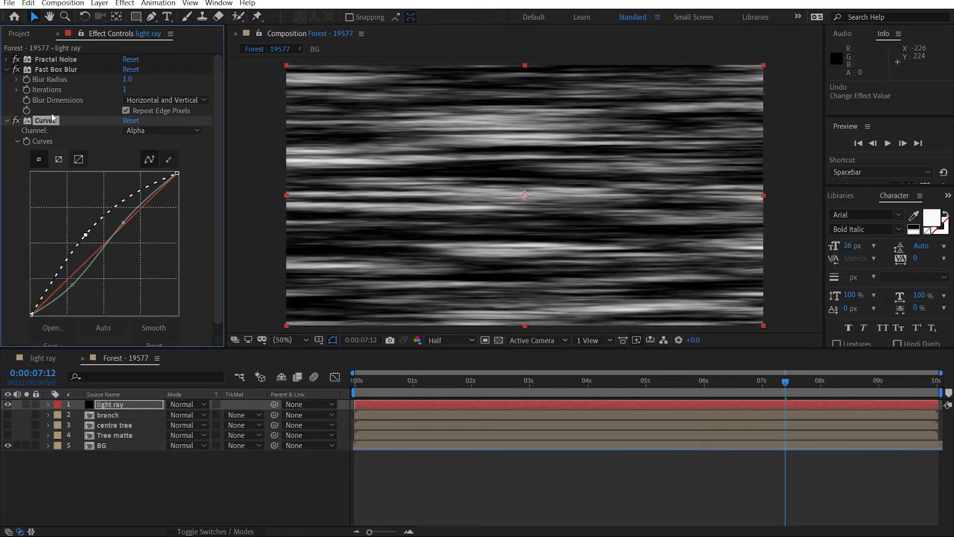
key("ctrl+a")
left_click(7, 69, "ctrl")
left_click(92, 135)
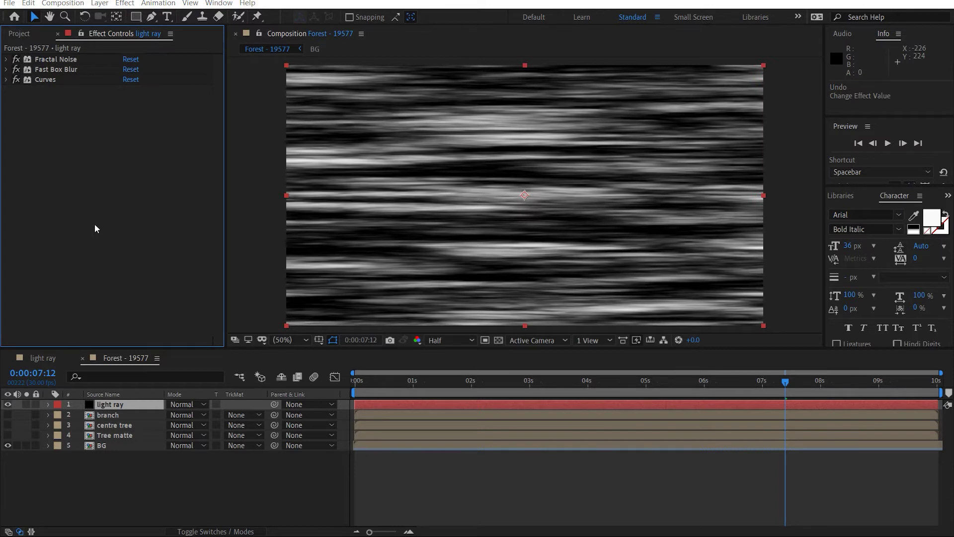
Apply Linear Wipe with a 270° angle, 20% completion and feather around 1090.
key("ctrl+space")
type("line")
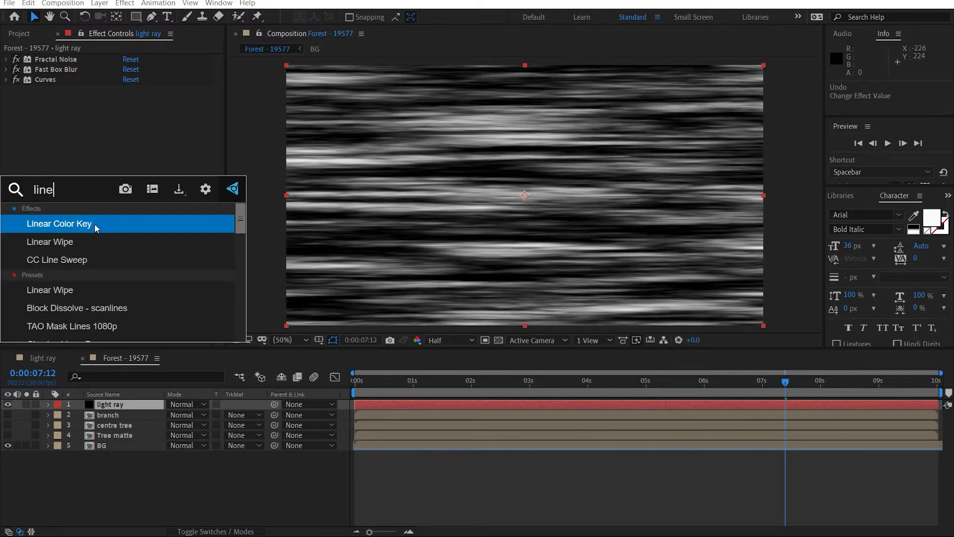
key("Down")
key("Return")
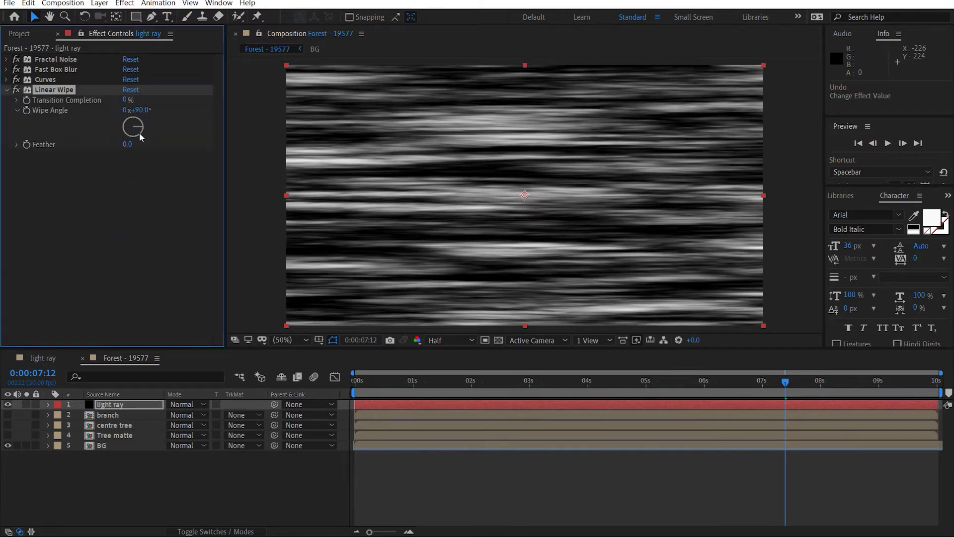
left_click_drag(149, 109, 208, 109)
left_click(147, 110)
type("270")
key("Return")
left_click_drag(126, 99, 147, 102)
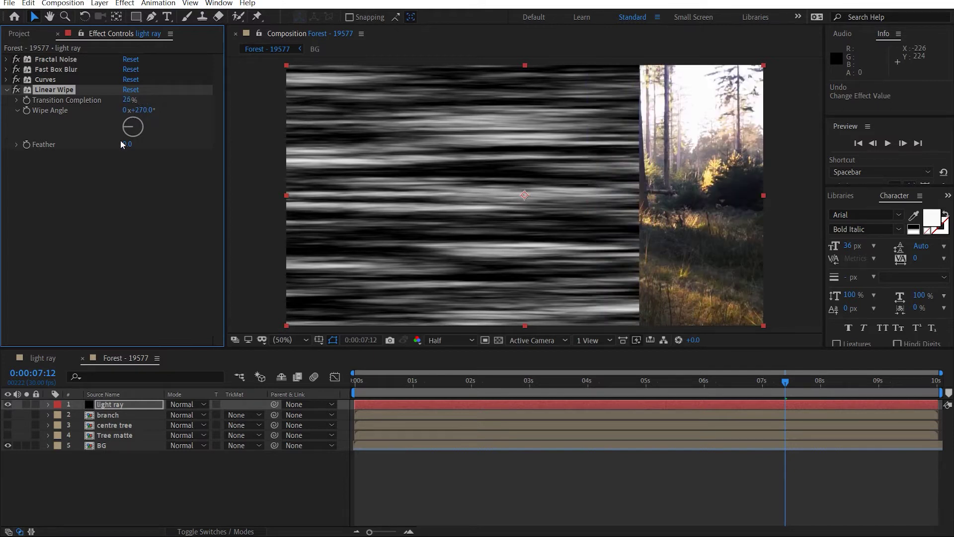
left_click_drag(128, 144, 267, 149)
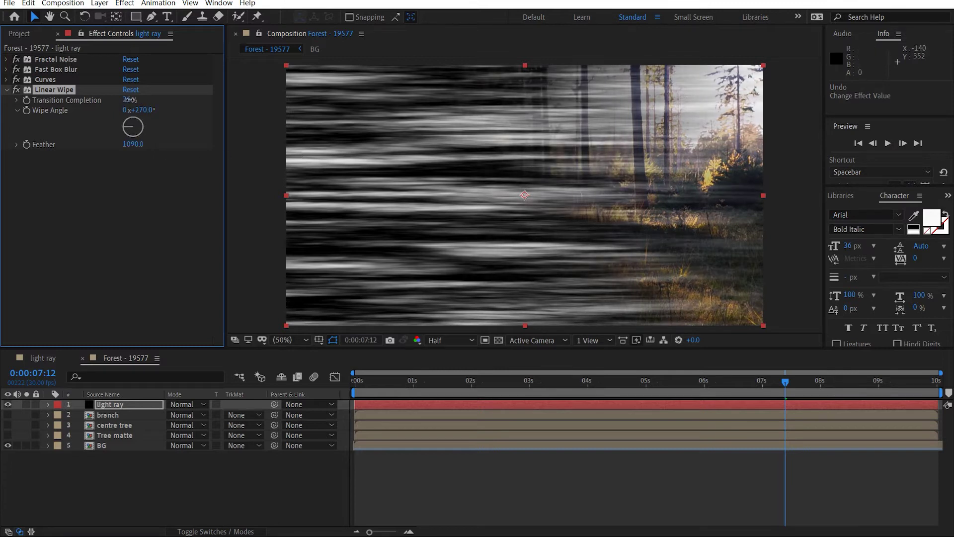
left_click_drag(129, 99, 125, 99)
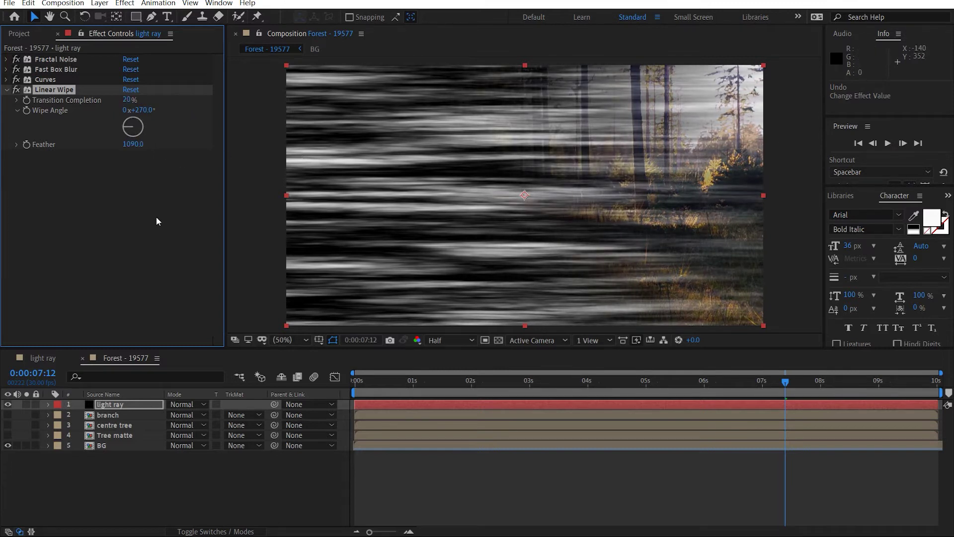
left_click(106, 407)
Give the light ray layer's Mask 1 a 10-pixel Mask Feather.
left_click(136, 17)
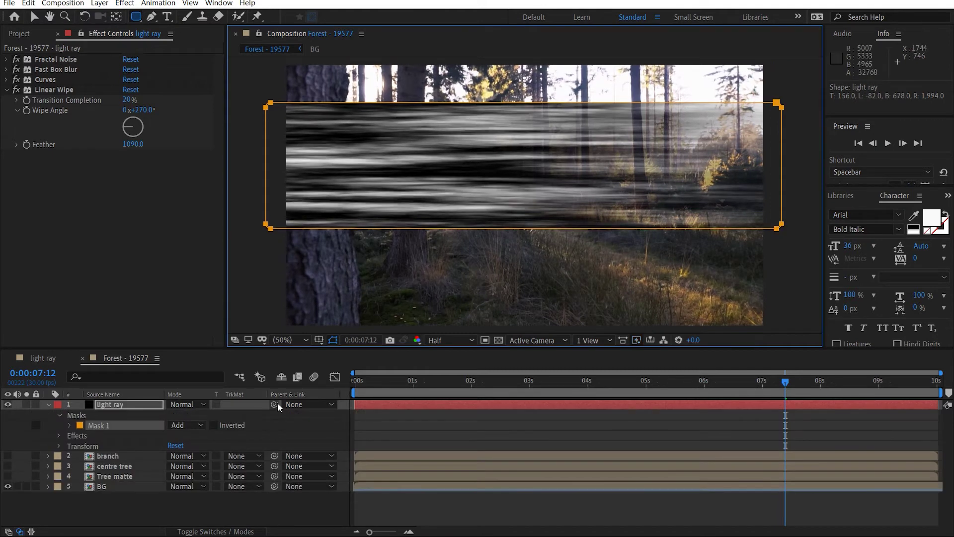
key("f")
left_click_drag(199, 430, 201, 427)
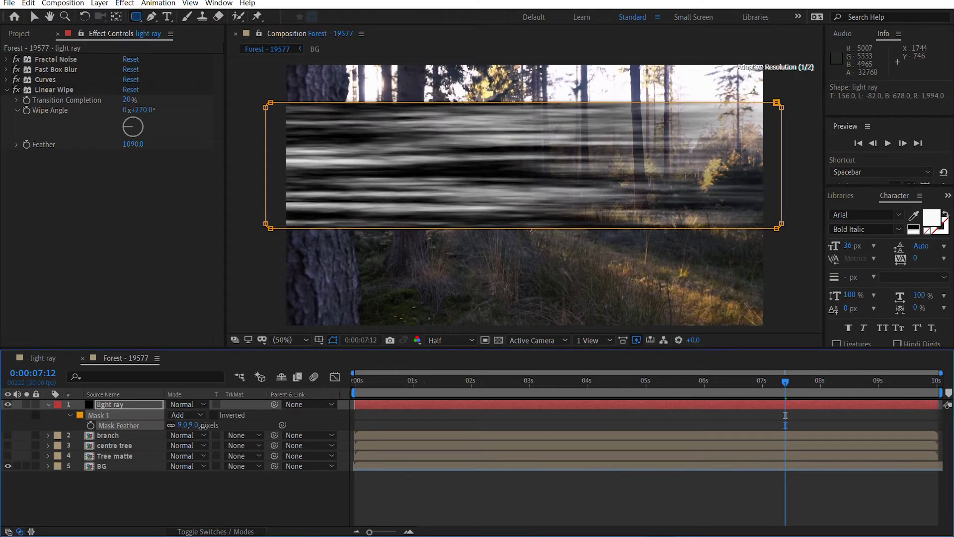
left_click(199, 425)
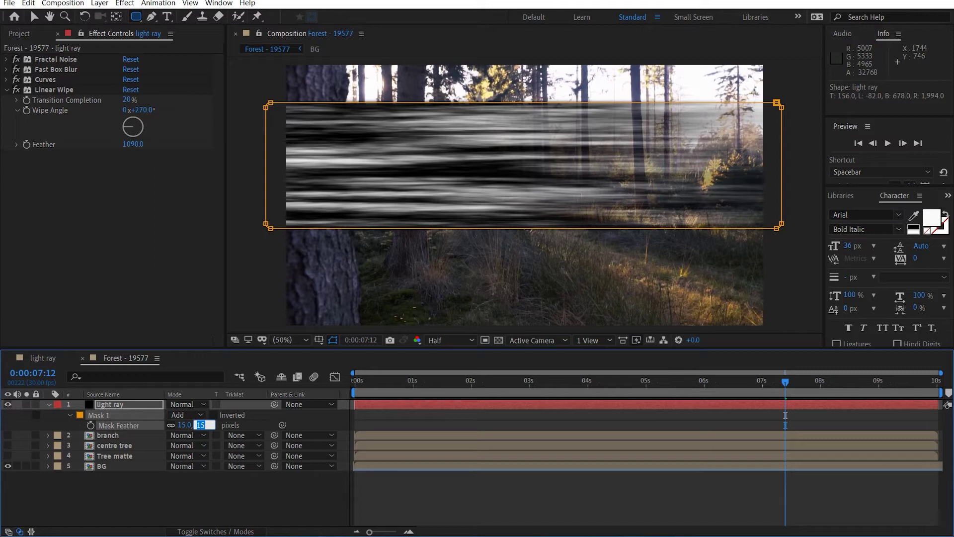
key("Return")
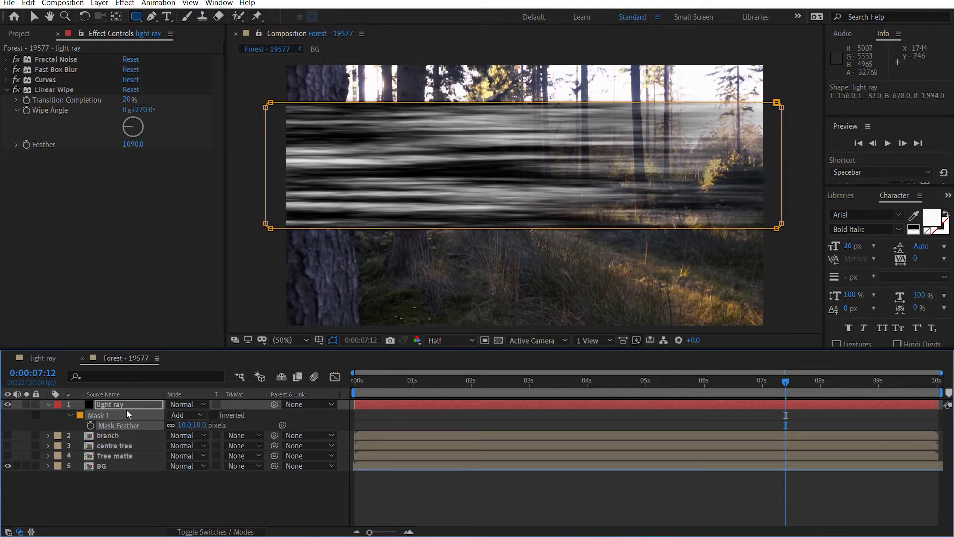
Set the light ray layer's blend mode to Add.
key("F4")
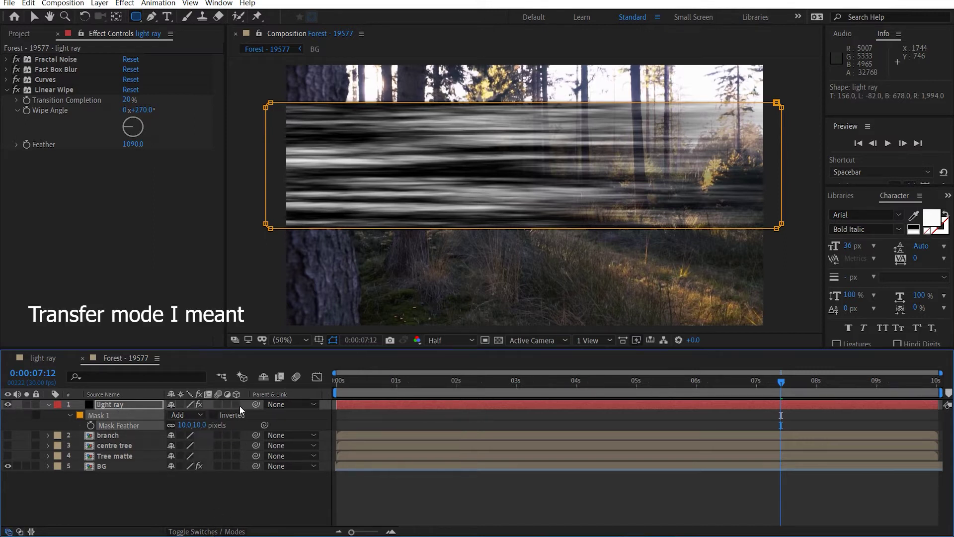
left_click(221, 532)
left_click(195, 405)
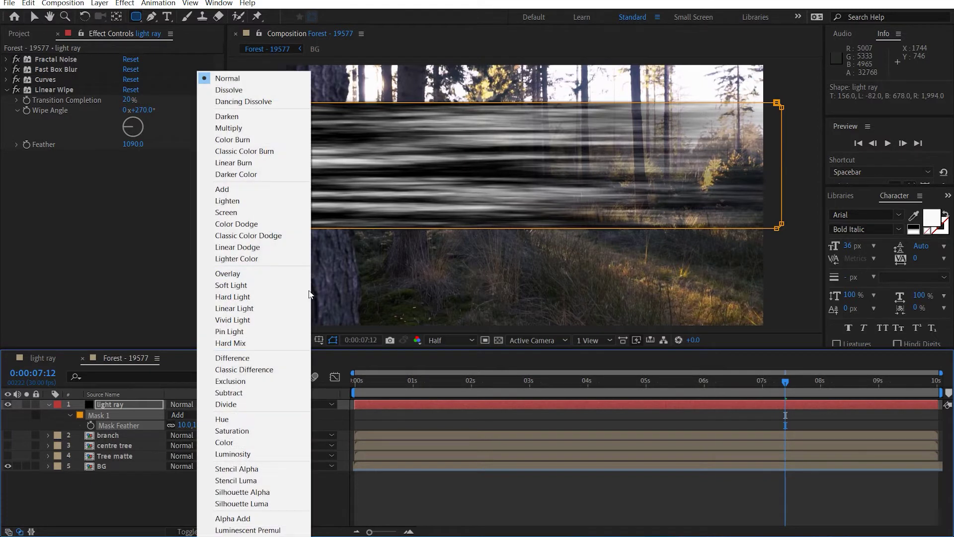
left_click(228, 188)
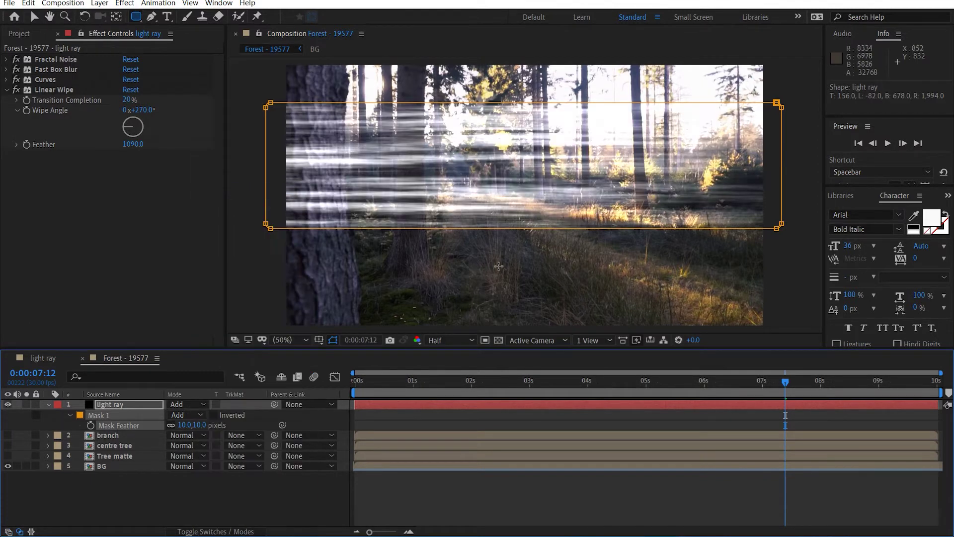
Make the light ray layer 3D, collapse it, and hide it and its mask outline.
left_click(215, 532)
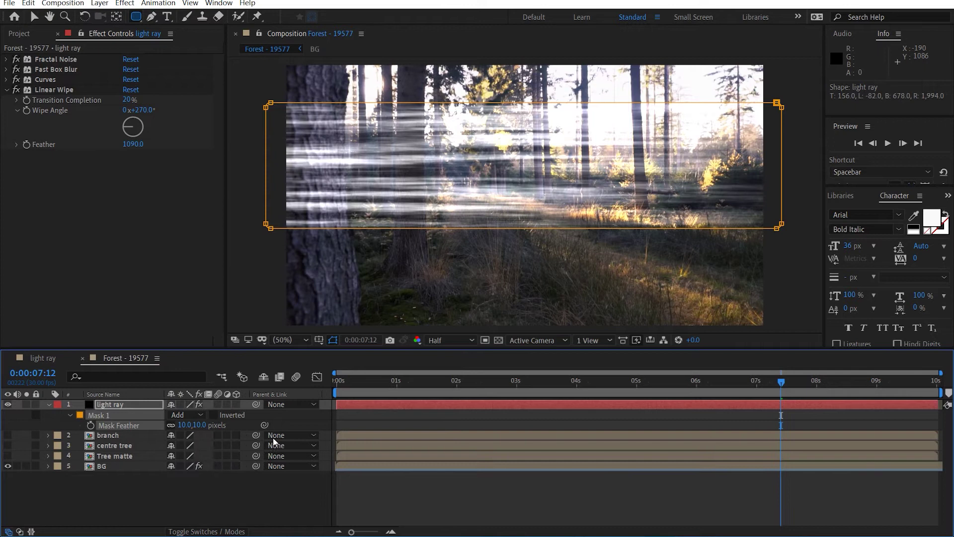
left_click(237, 404)
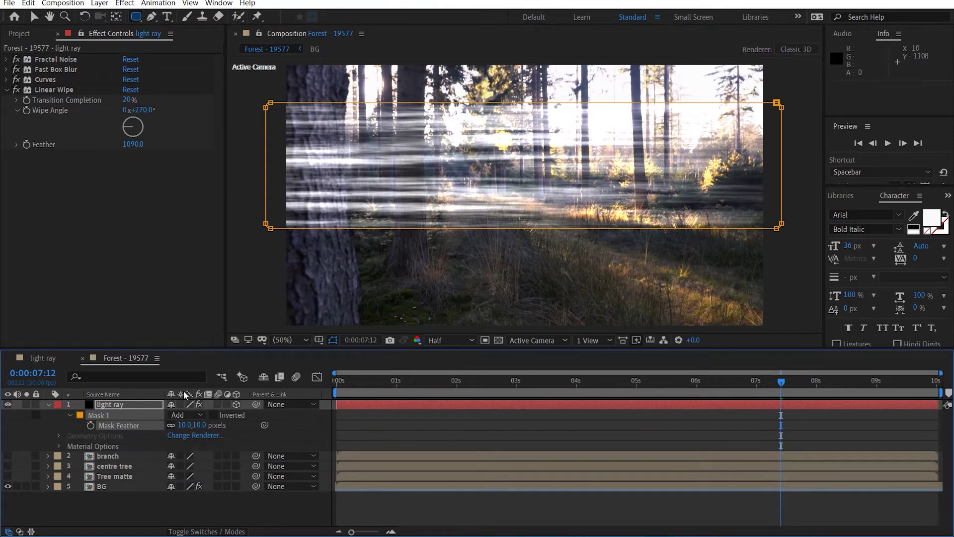
left_click(49, 405)
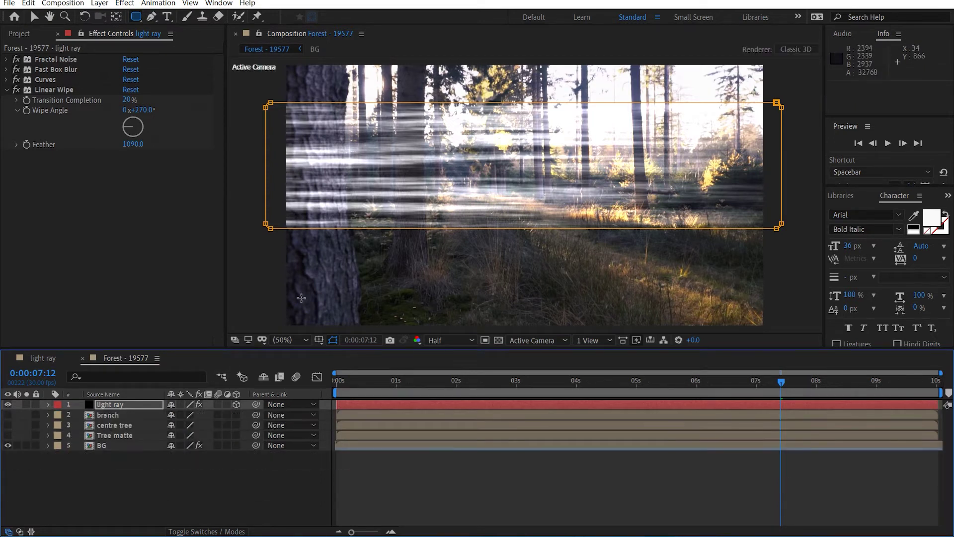
left_click(8, 404)
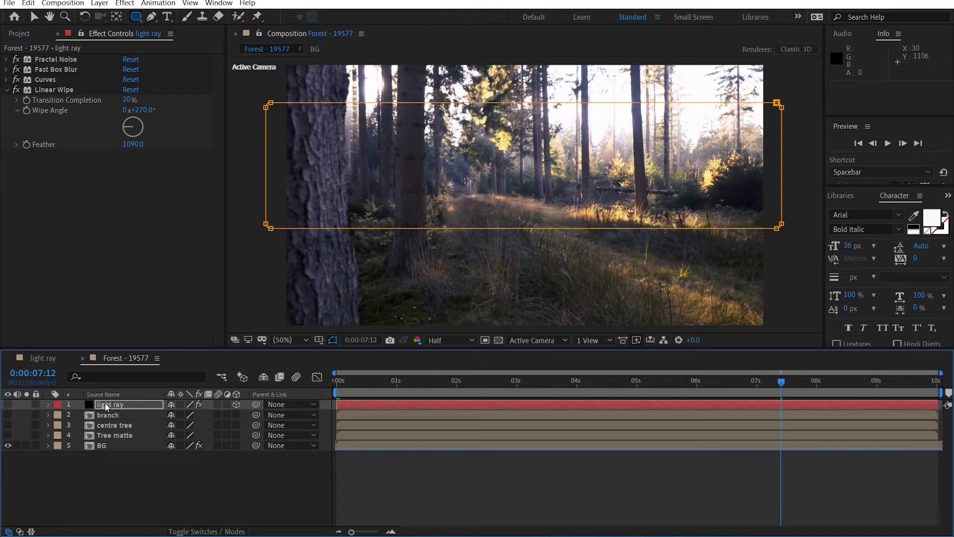
left_click(333, 340)
Show the BG layer's 3D Camera Tracker points and create a null and camera from one.
left_click(101, 447)
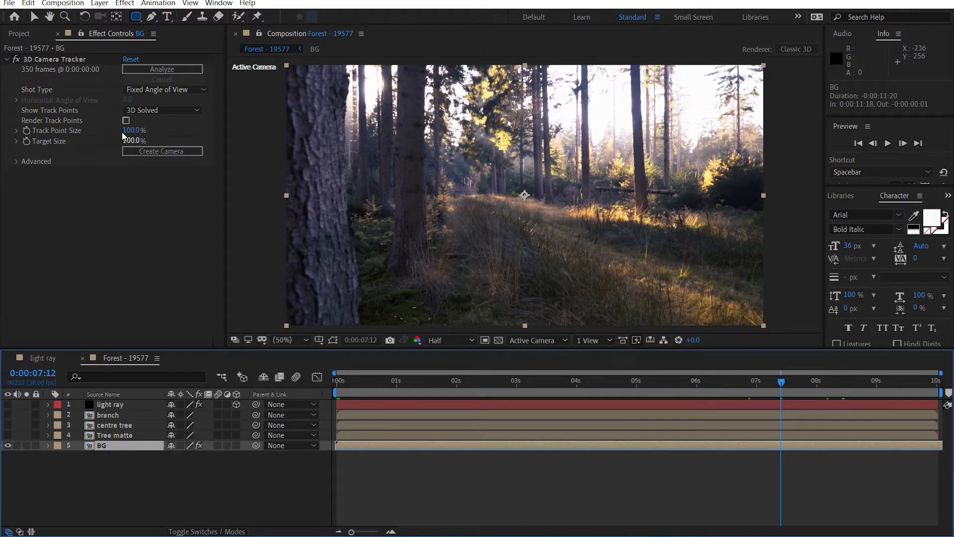
left_click(76, 59)
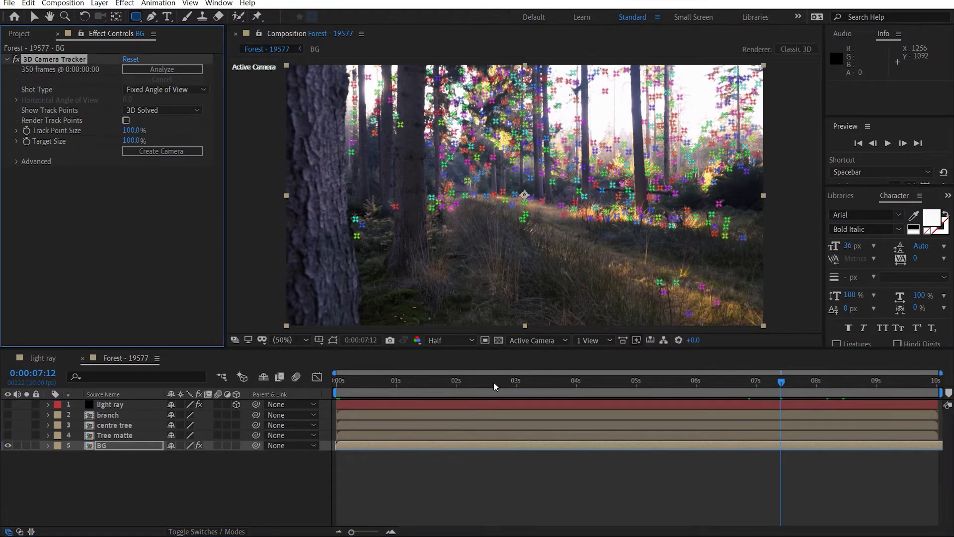
left_click_drag(529, 386, 944, 391)
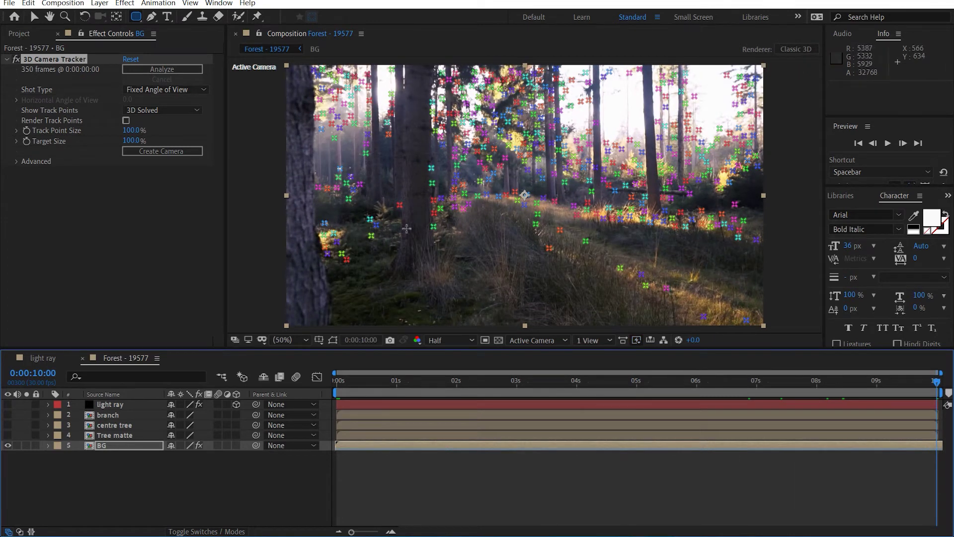
left_click(359, 265)
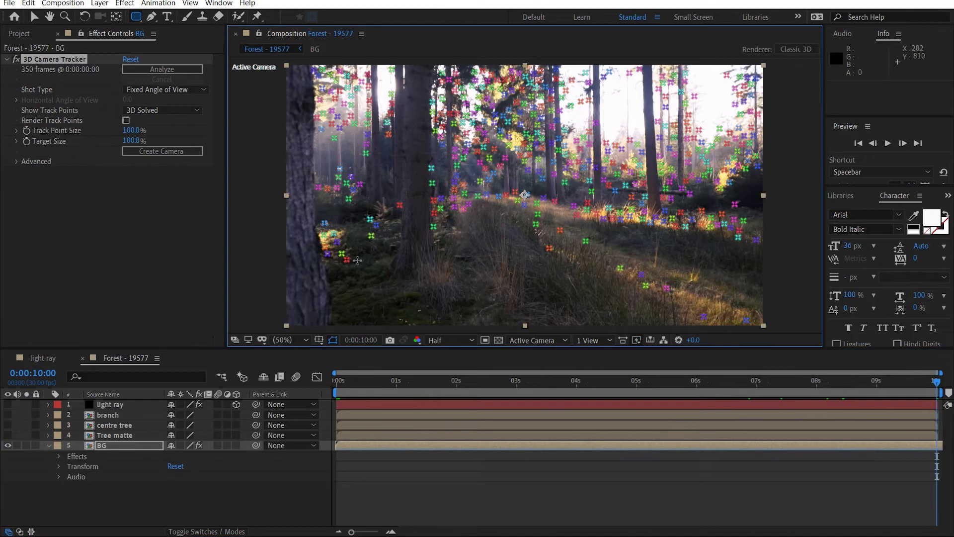
key("v")
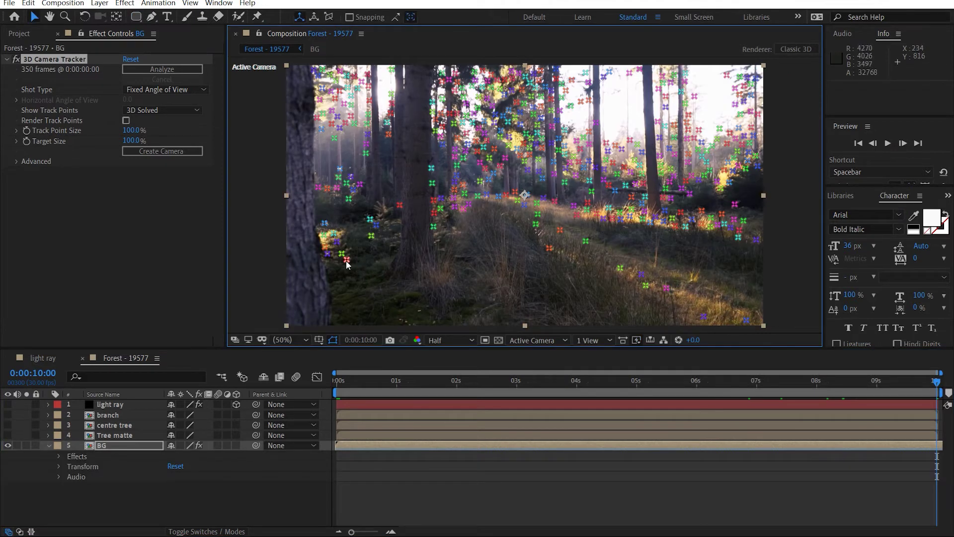
right_click(347, 261)
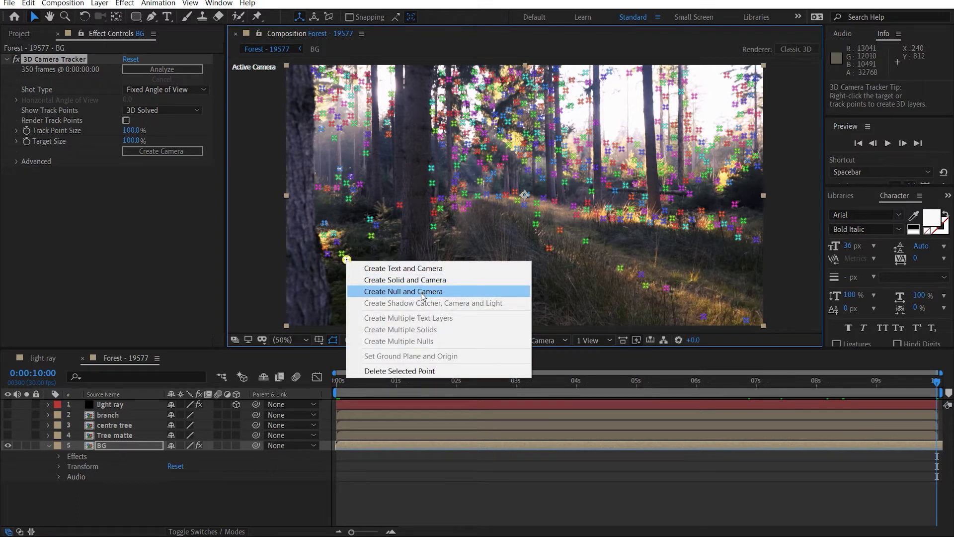
left_click(422, 297)
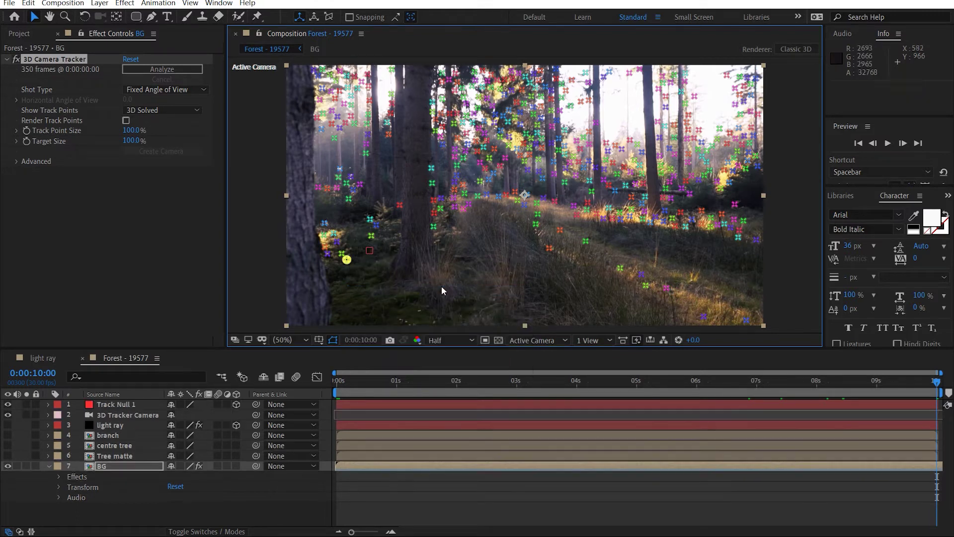
Add four more track nulls at points in the trees and near the path, then scrub to verify tracking.
left_click(137, 407)
left_click(122, 466)
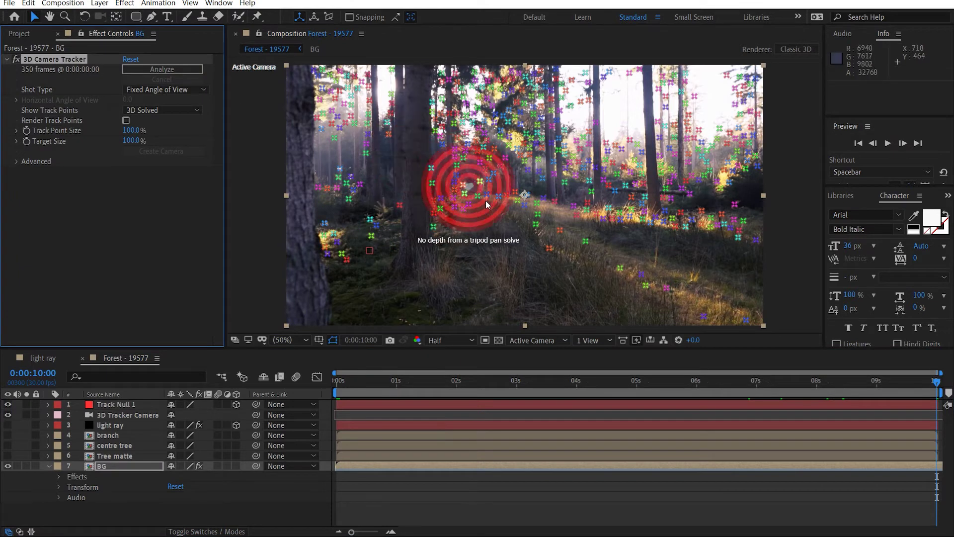
right_click(477, 195)
left_click(517, 225)
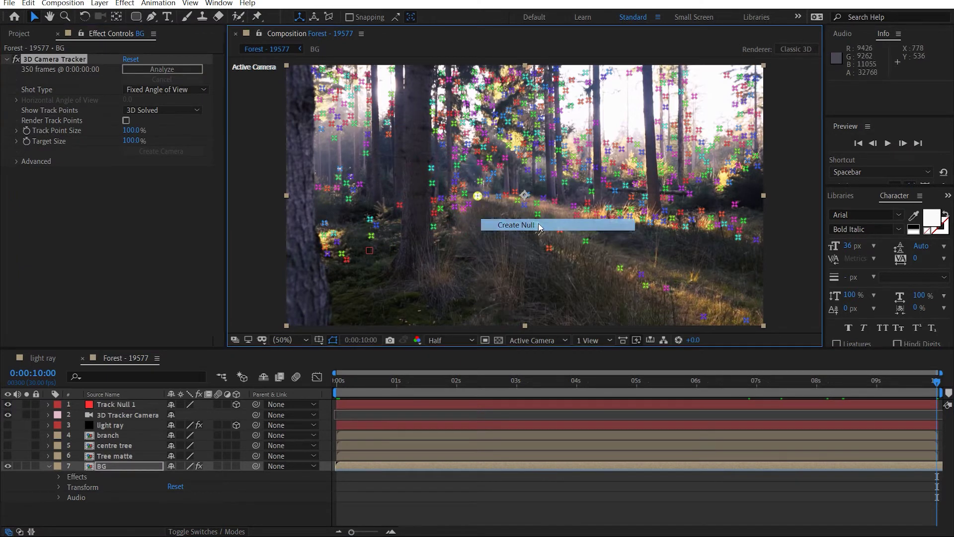
right_click(543, 99)
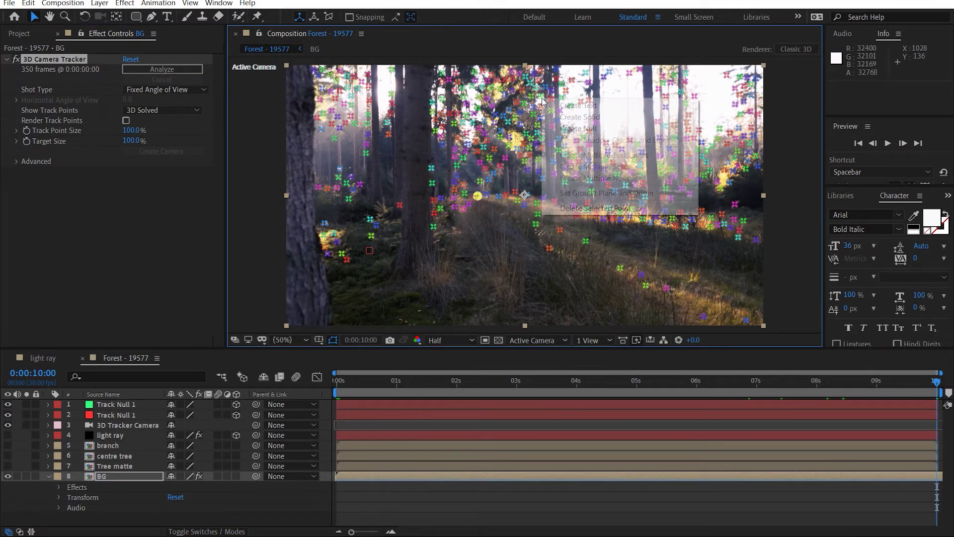
left_click(555, 126)
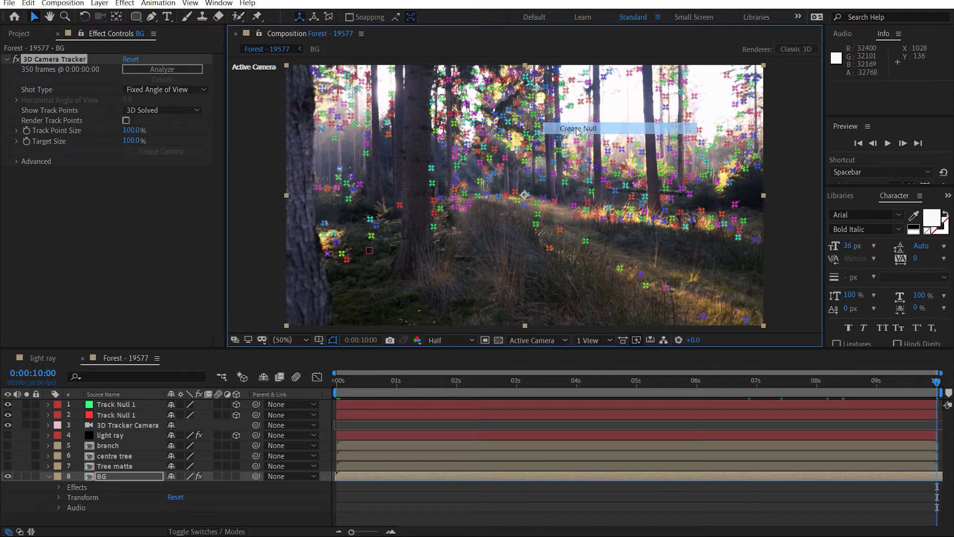
right_click(369, 100)
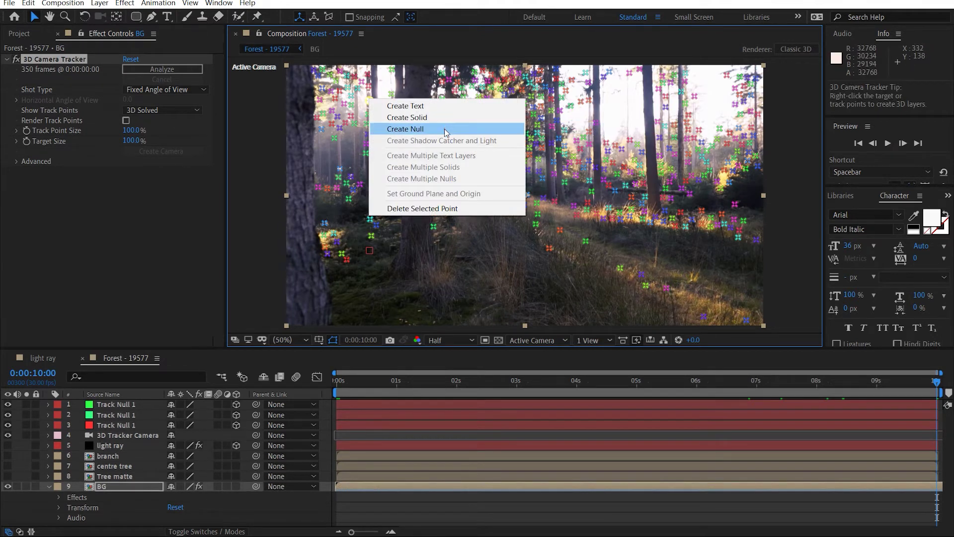
left_click(446, 129)
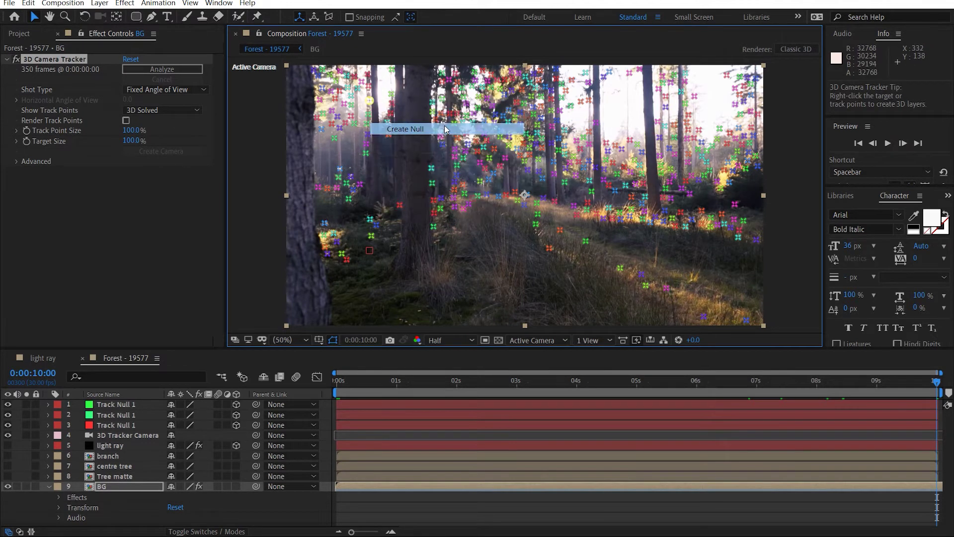
right_click(472, 204)
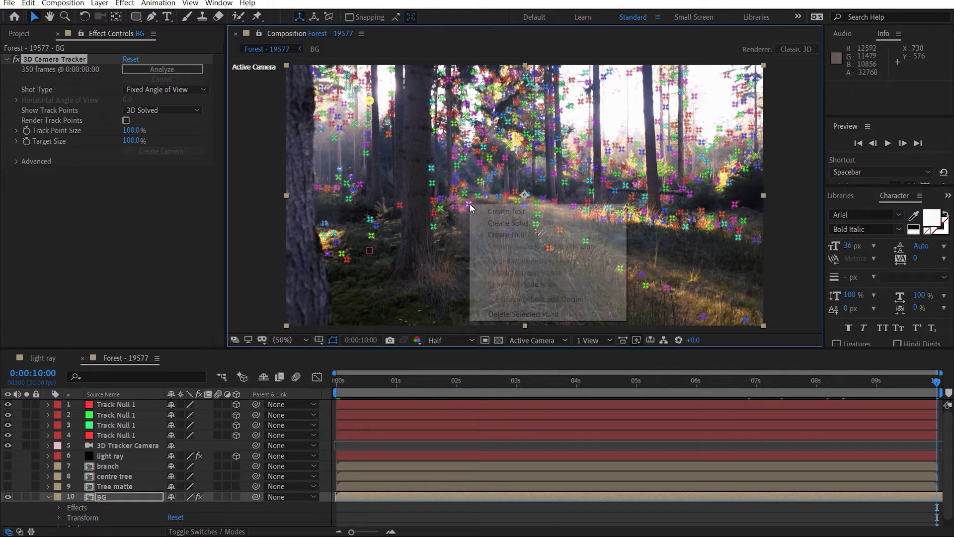
left_click(543, 237)
left_click(345, 384)
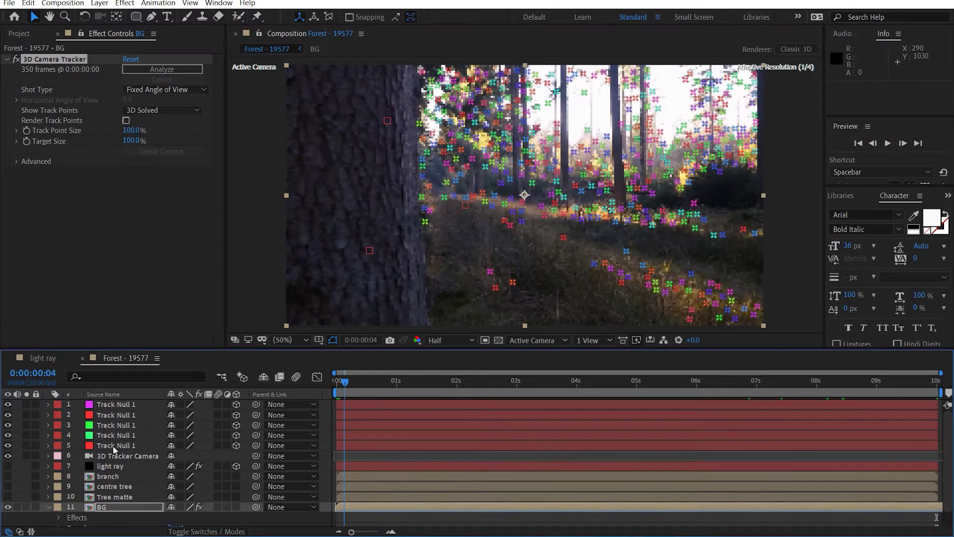
left_click_drag(374, 378, 936, 380)
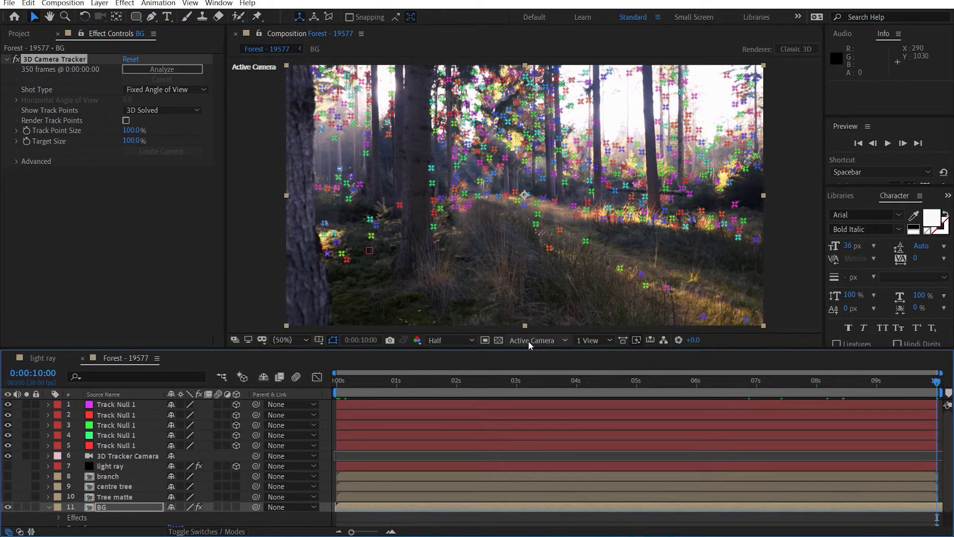
Switch the viewer to the Top 3D view and zoom out to inspect the scene.
left_click(530, 341)
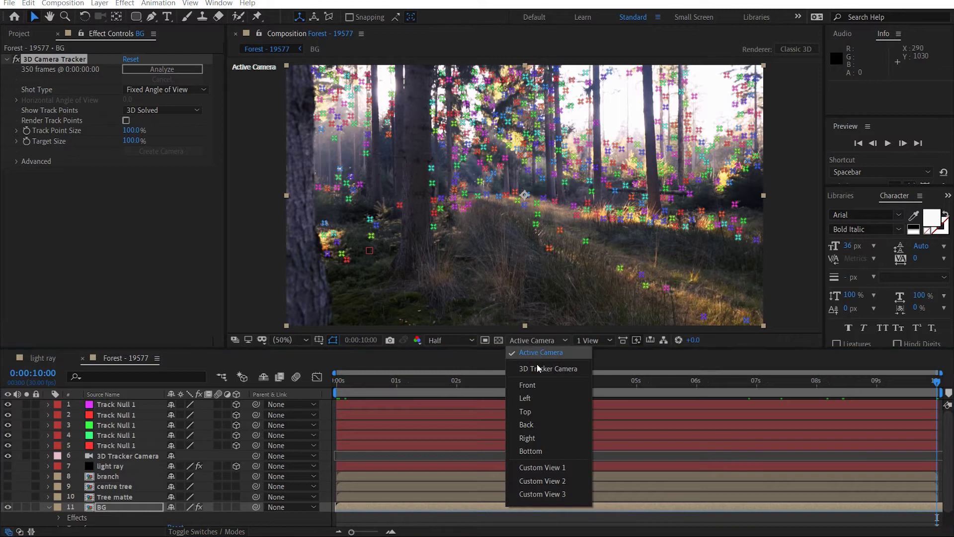
left_click(538, 410)
left_click_drag(471, 264, 470, 231)
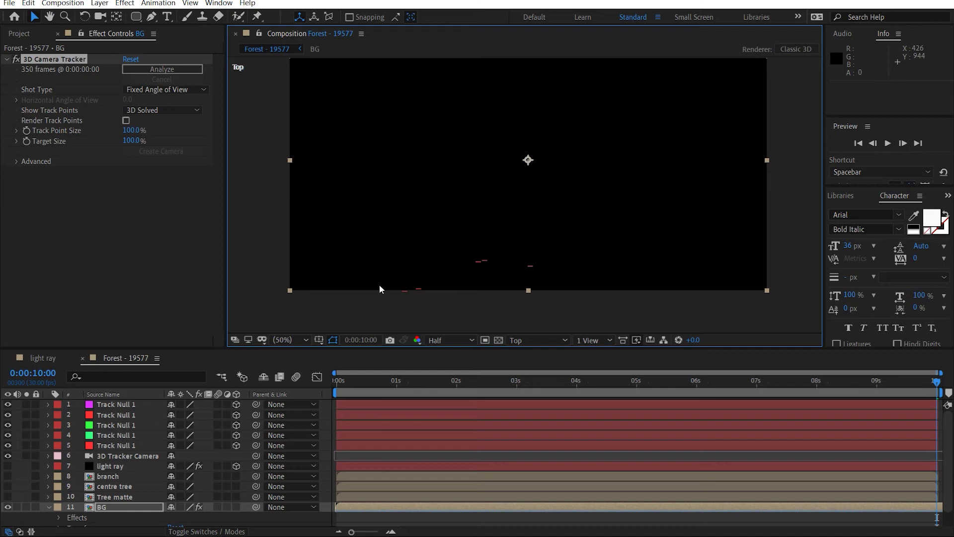
scroll(510, 226, "down", 2)
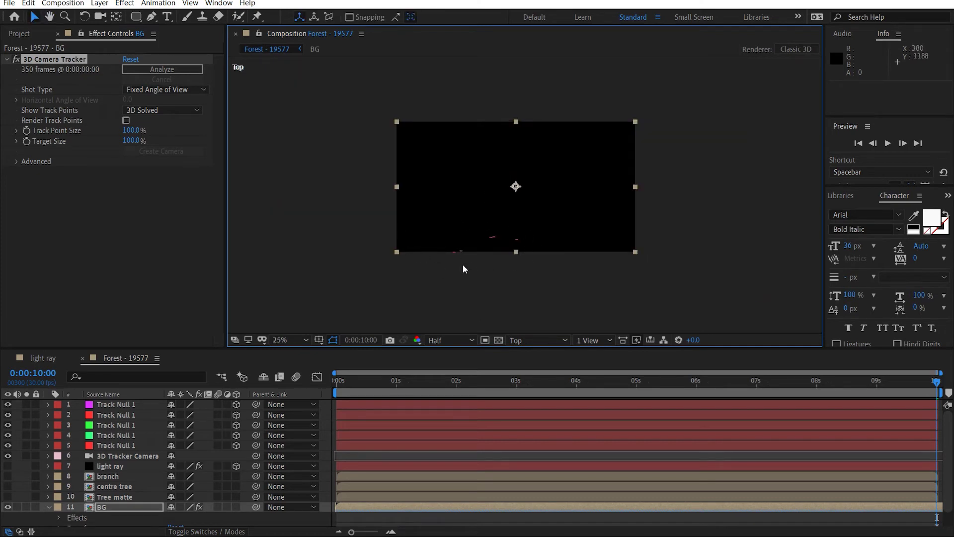
Return to the Active Camera view at Fit magnification with track points hidden.
left_click(537, 342)
left_click(567, 346)
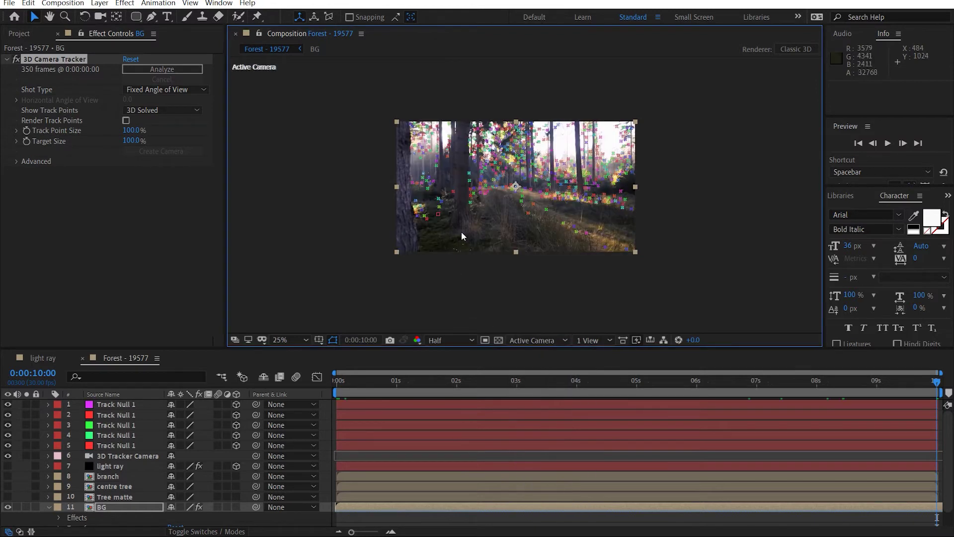
left_click(290, 339)
left_click(309, 125)
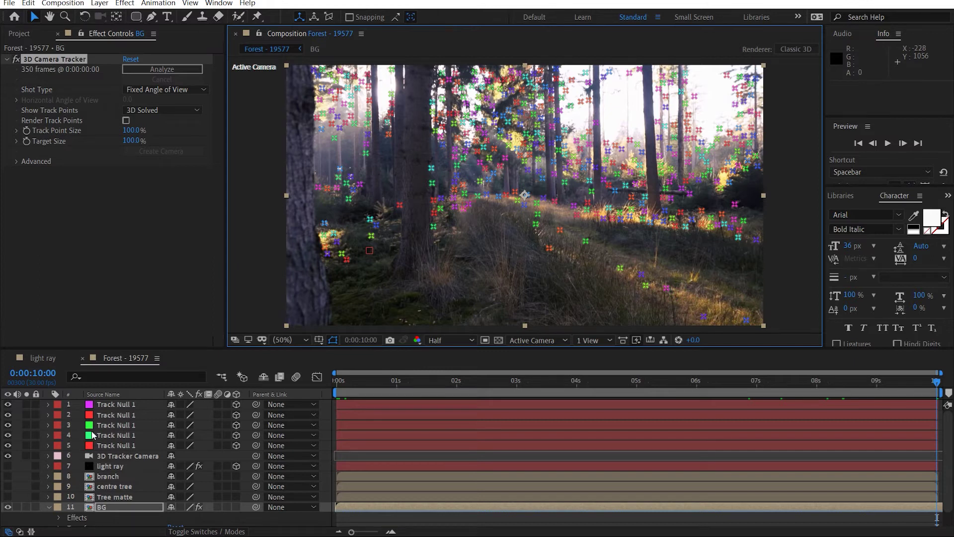
left_click(108, 224)
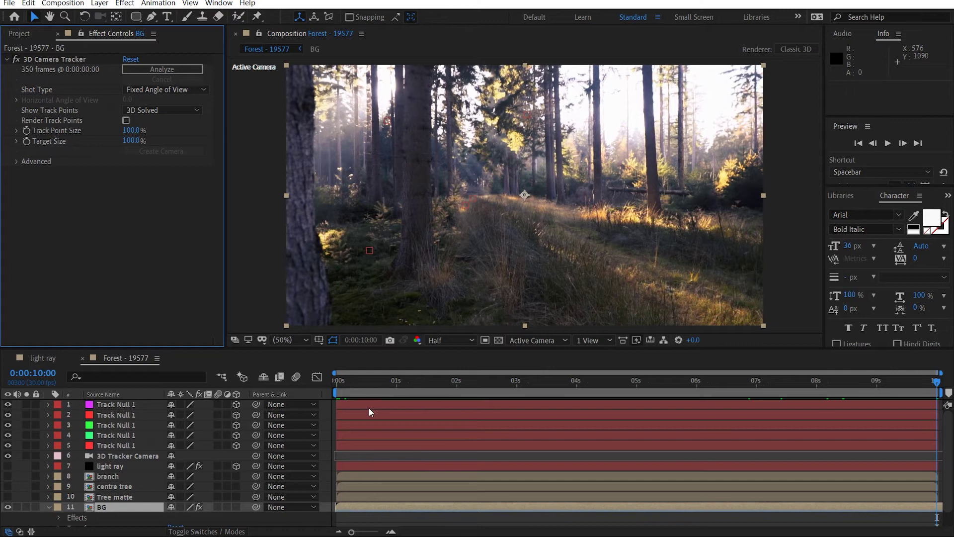
Paste the treetop Track Null's Position onto the light ray layer.
left_click(105, 466)
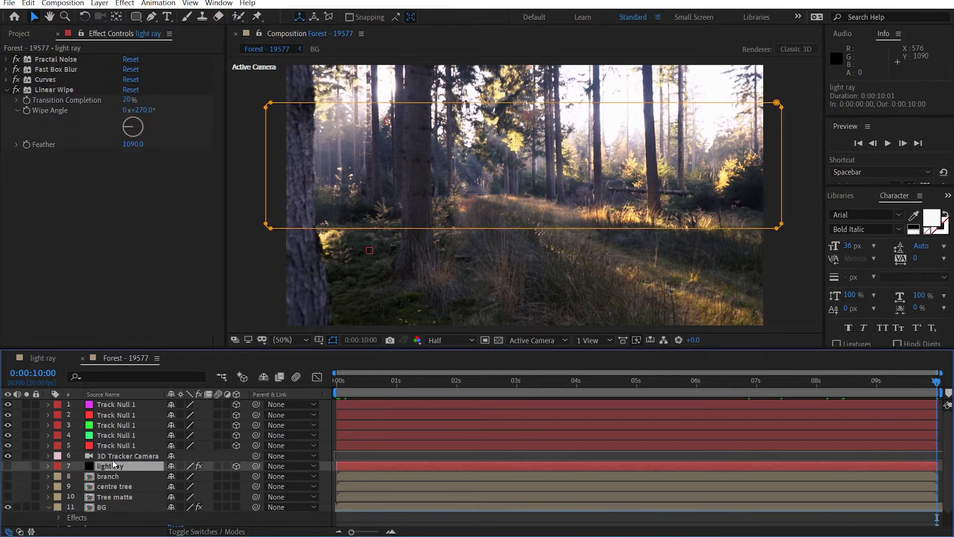
left_click(140, 454)
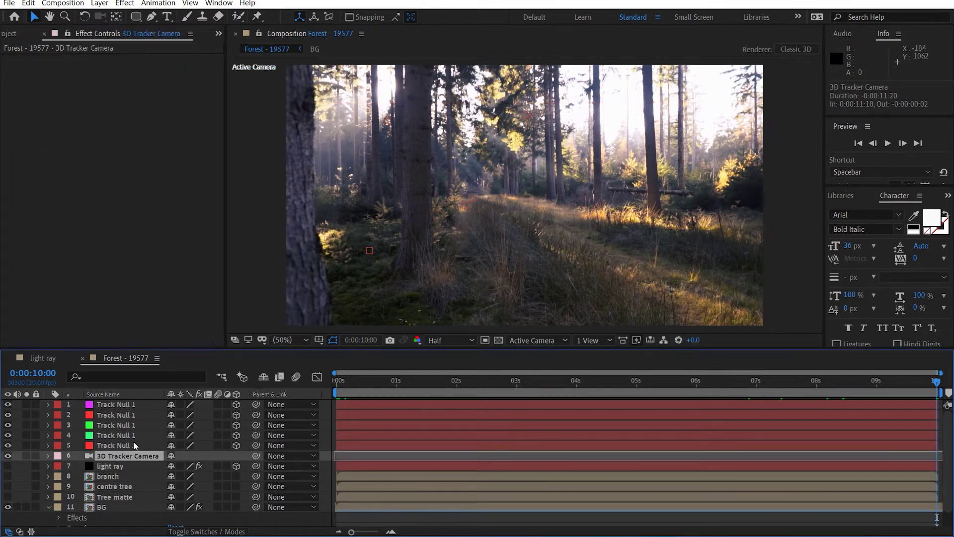
left_click(134, 443)
left_click(144, 425)
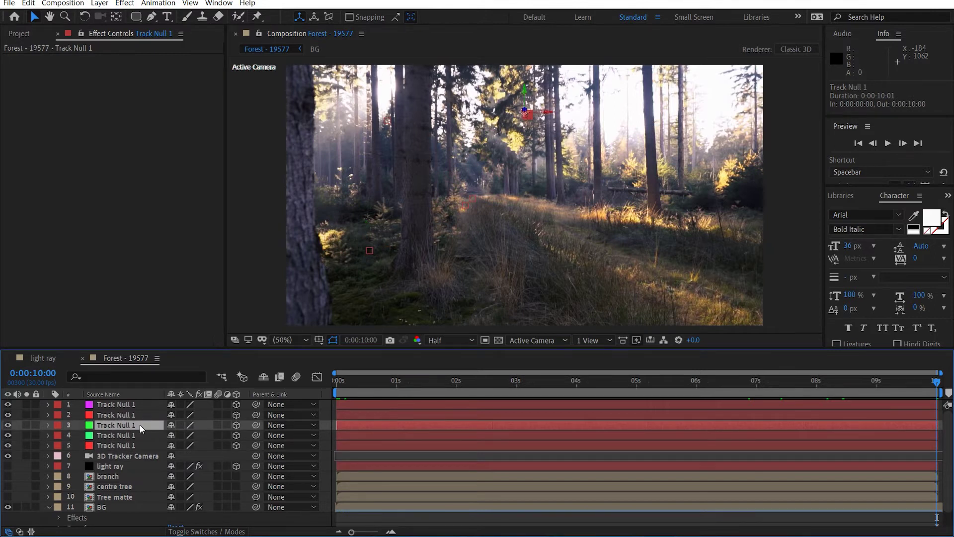
key("p")
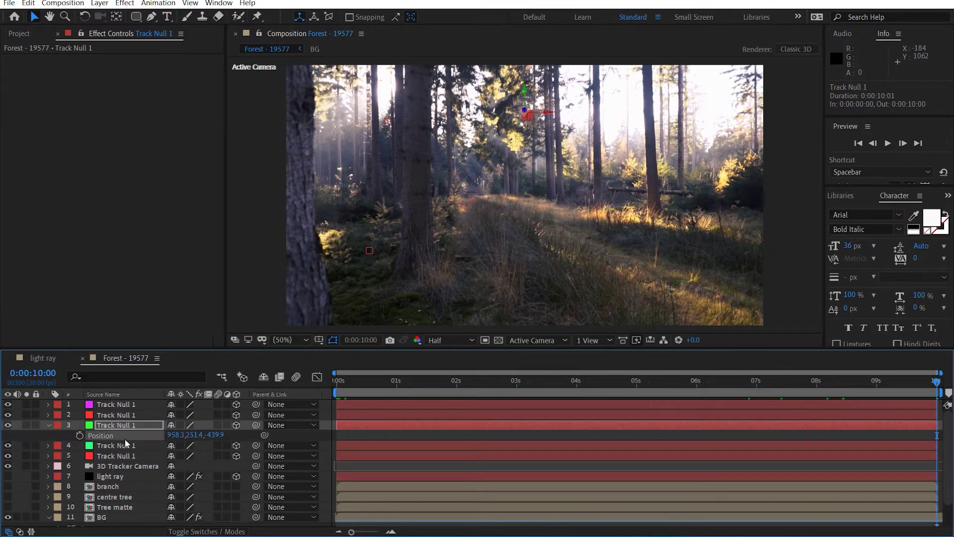
left_click(118, 477)
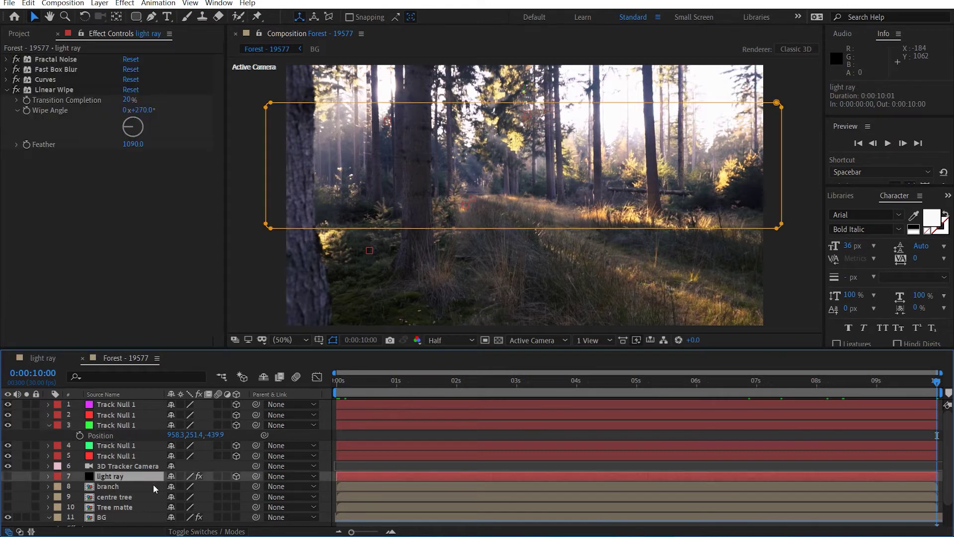
key("ctrl+v")
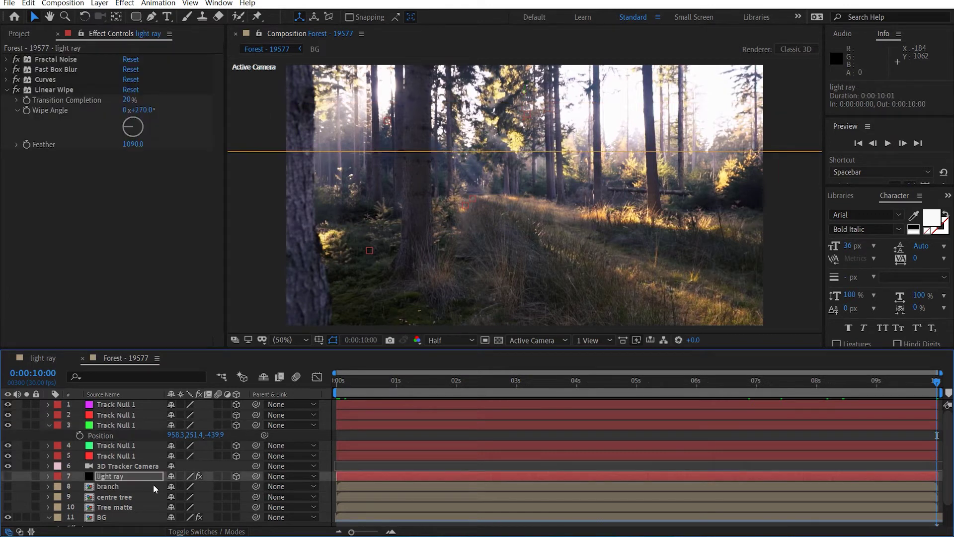
Make the light ray layer visible and drag it down over the treetops.
left_click(8, 476)
scroll(487, 231, "down", 2)
scroll(490, 222, "up", 2)
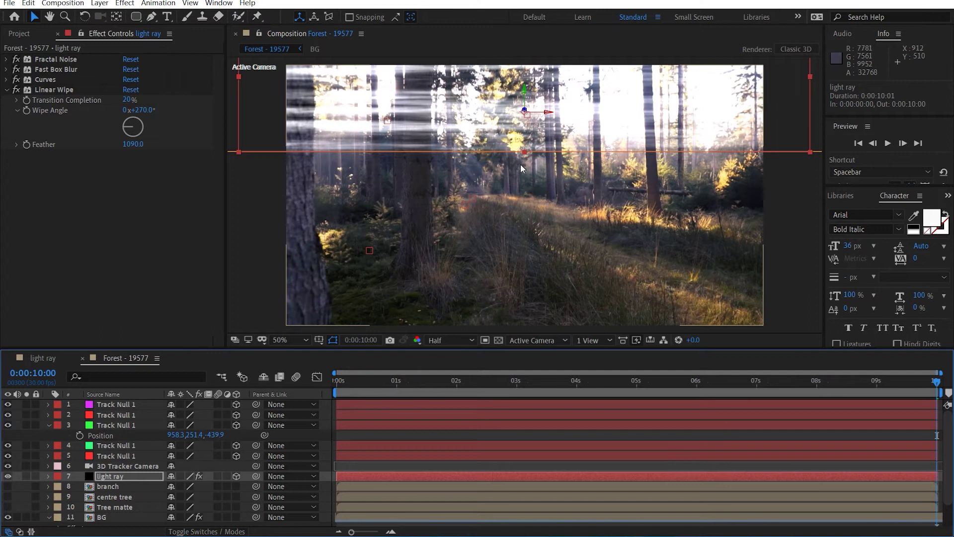
left_click_drag(519, 193, 519, 209)
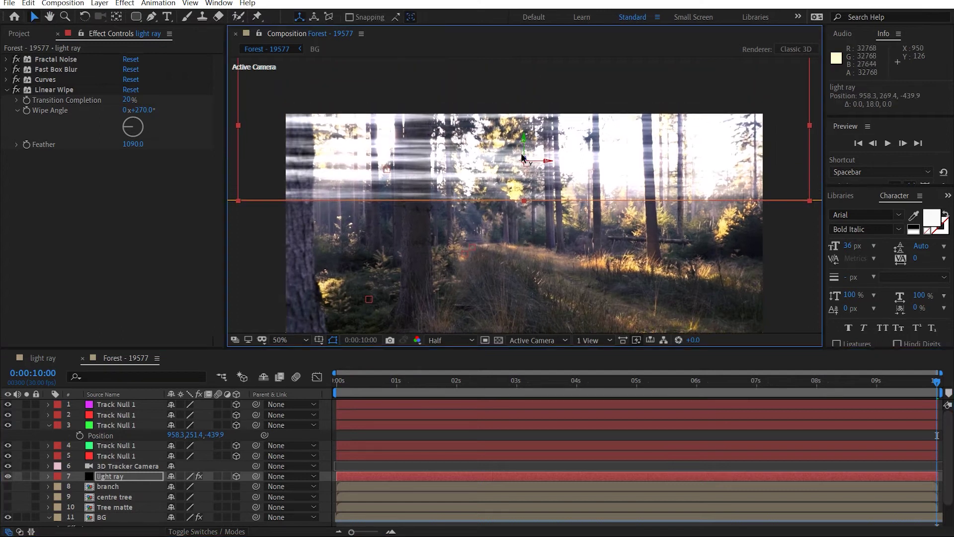
left_click_drag(523, 148, 522, 192)
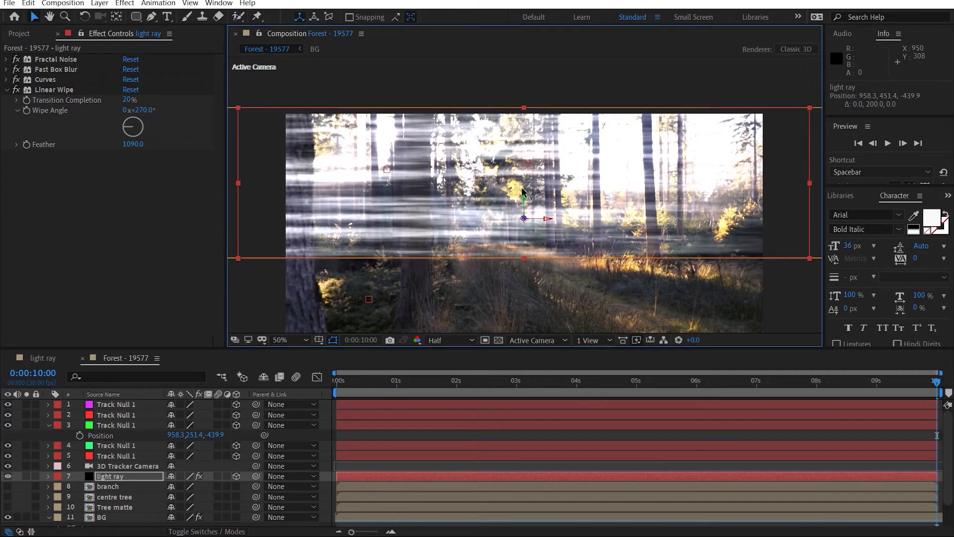
Set the light ray's Orientation to 6°, 27°, 21° so the streaks cross diagonally.
key("w")
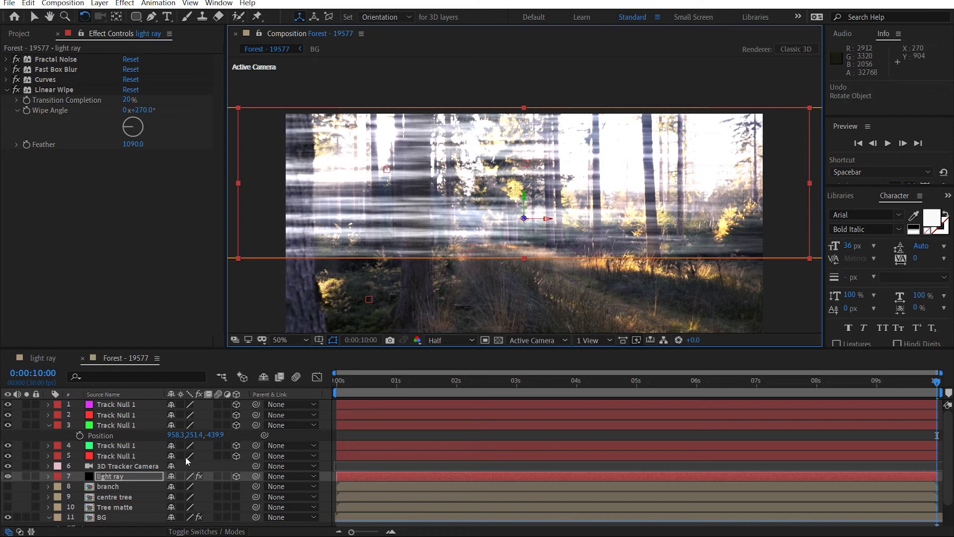
key("r")
scroll(178, 487, "down", 1)
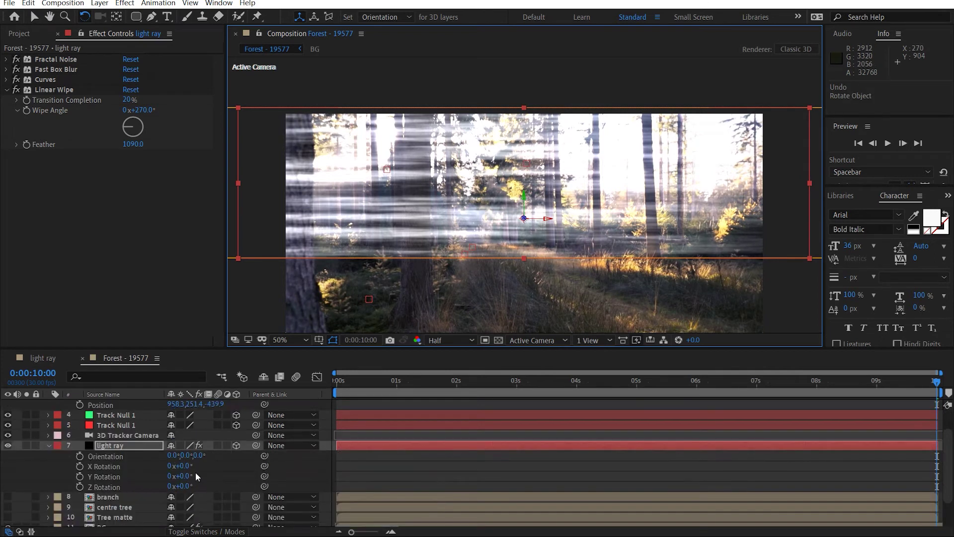
left_click_drag(201, 461, 171, 457)
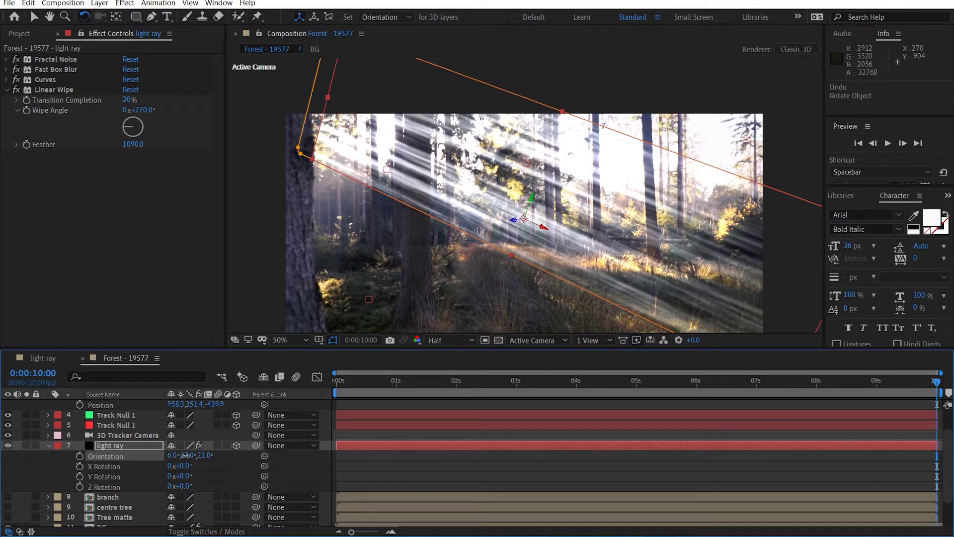
left_click(186, 455)
left_click(540, 239)
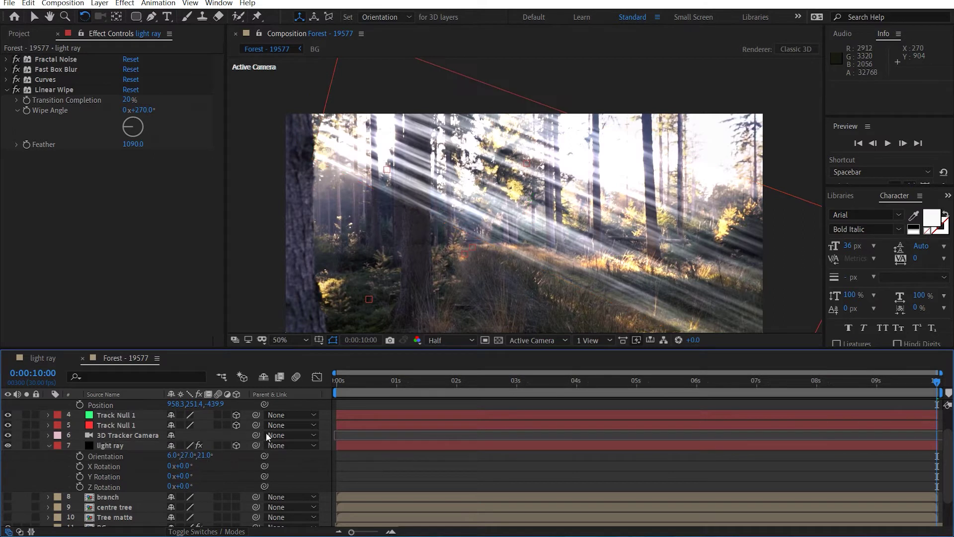
Lower the light ray layer's Opacity to 20%.
left_click(121, 445)
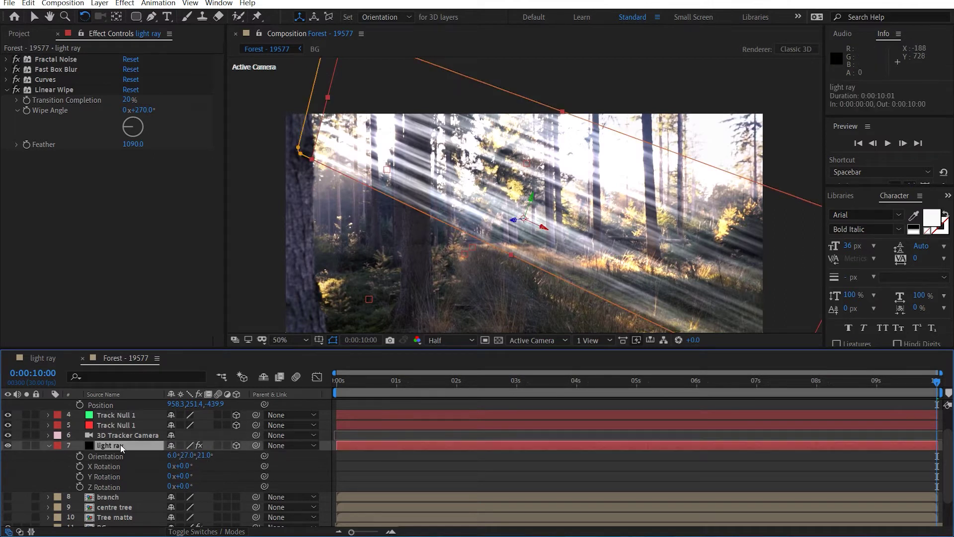
key("t")
left_click(176, 455)
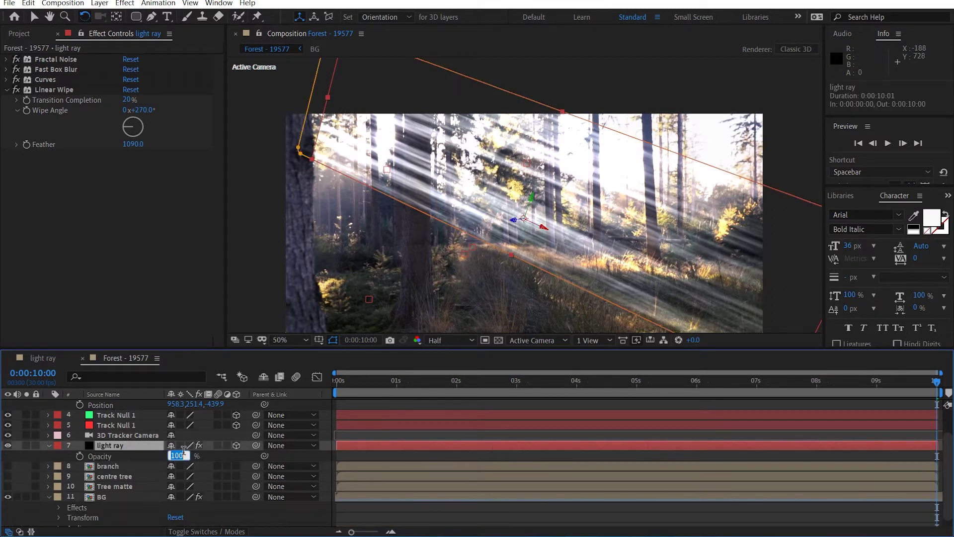
type("15")
key("Return")
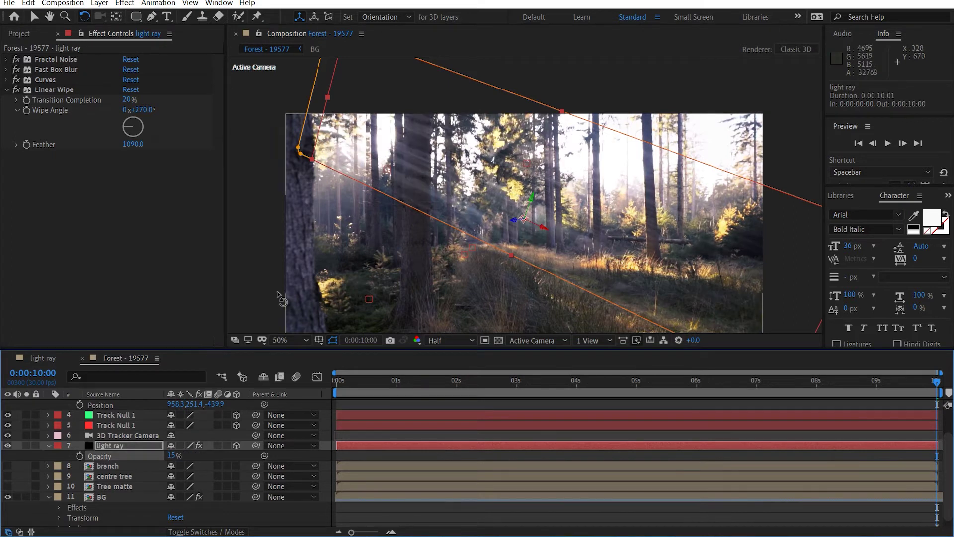
left_click(174, 456)
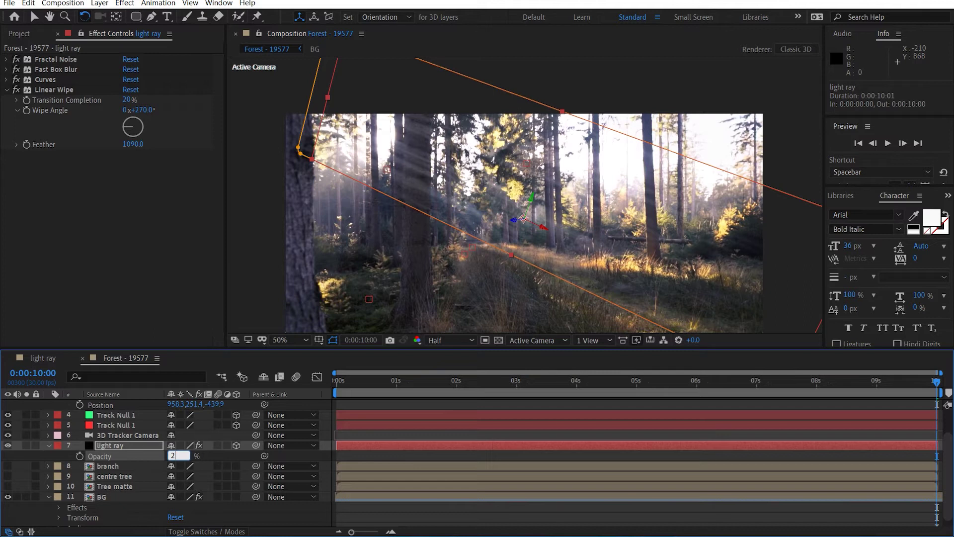
key("Return")
Duplicate the light ray layer.
left_click(118, 447)
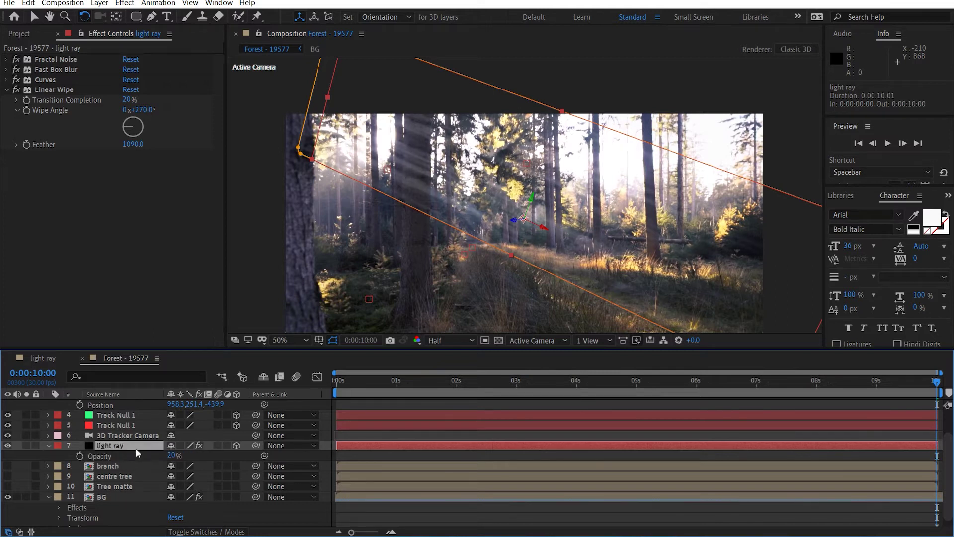
key("ctrl+d")
scroll(133, 448, "up", 1)
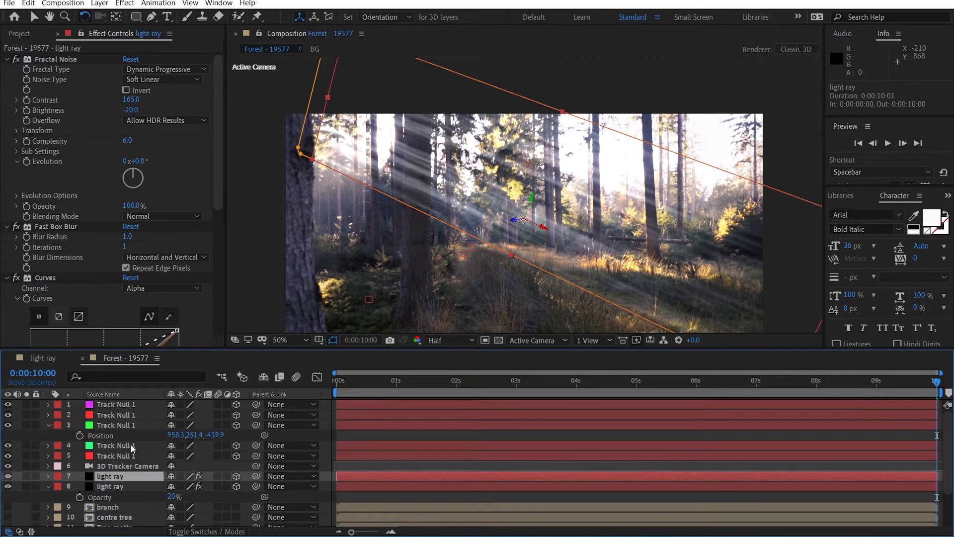
left_click(128, 466)
key("c")
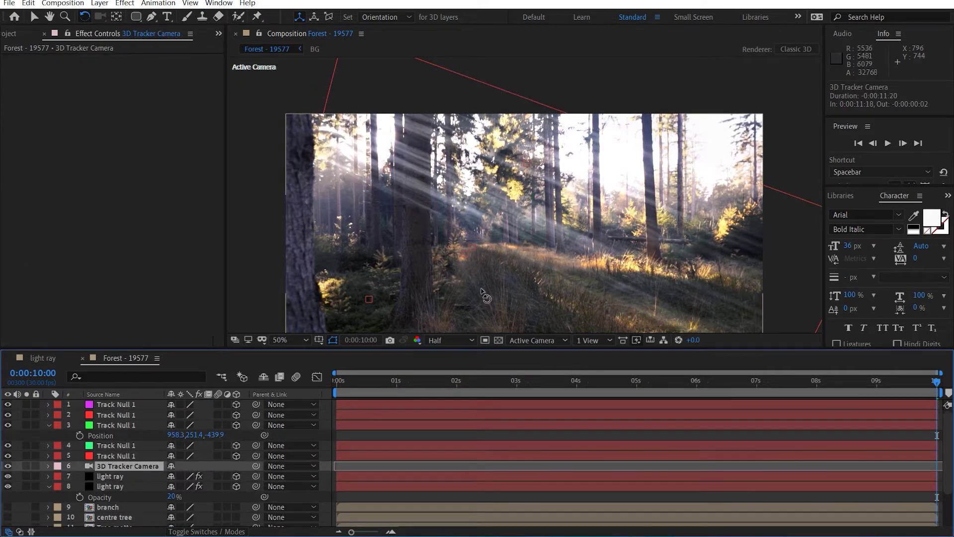
left_click_drag(486, 296, 509, 247)
key("w")
Move the duplicate light ray down-left into the forest, to position 835.2, 628.0, -665.3.
left_click(112, 425)
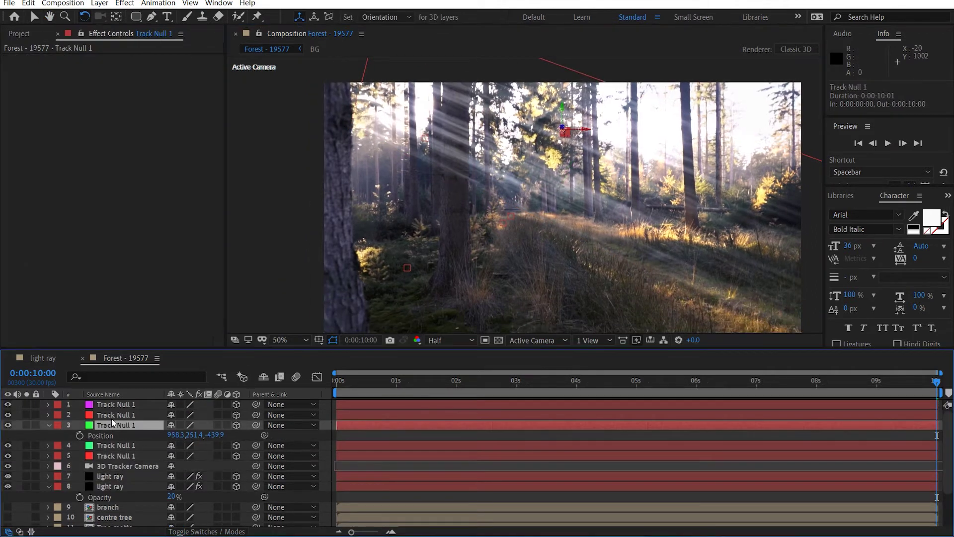
left_click(120, 415)
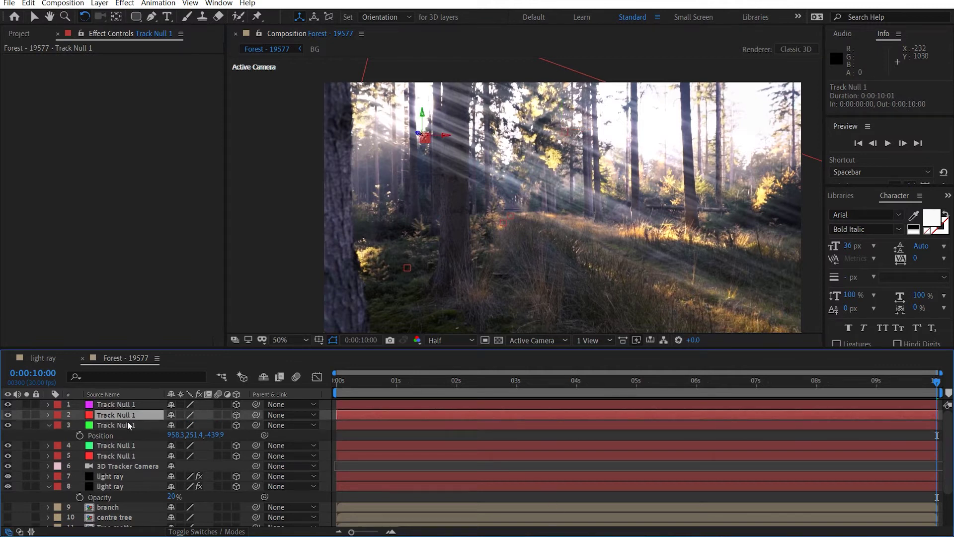
key("p")
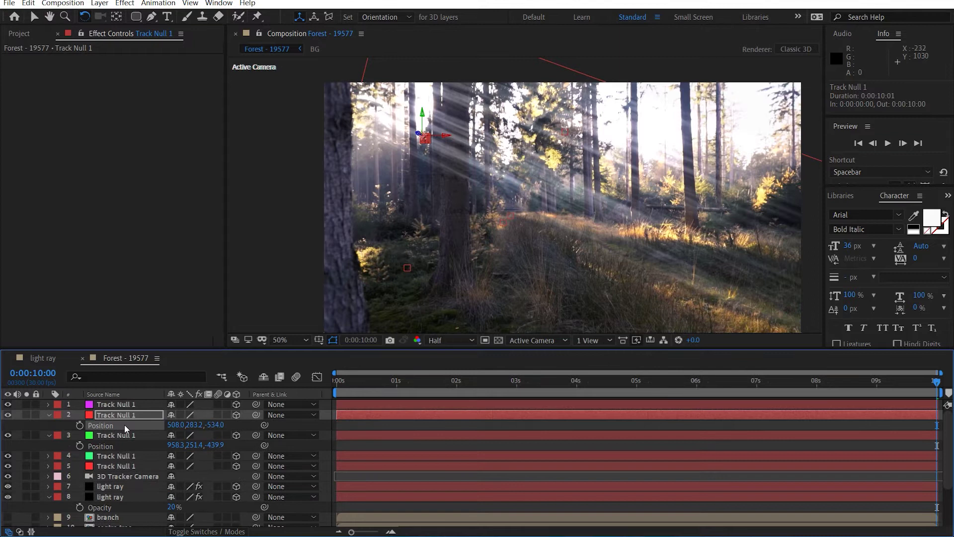
left_click(133, 486)
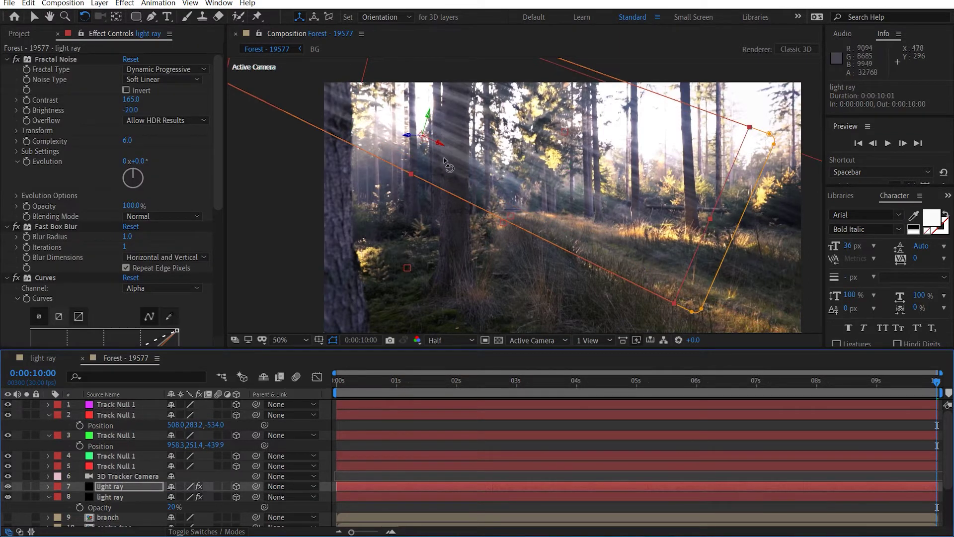
key("v")
left_click_drag(439, 141, 514, 240)
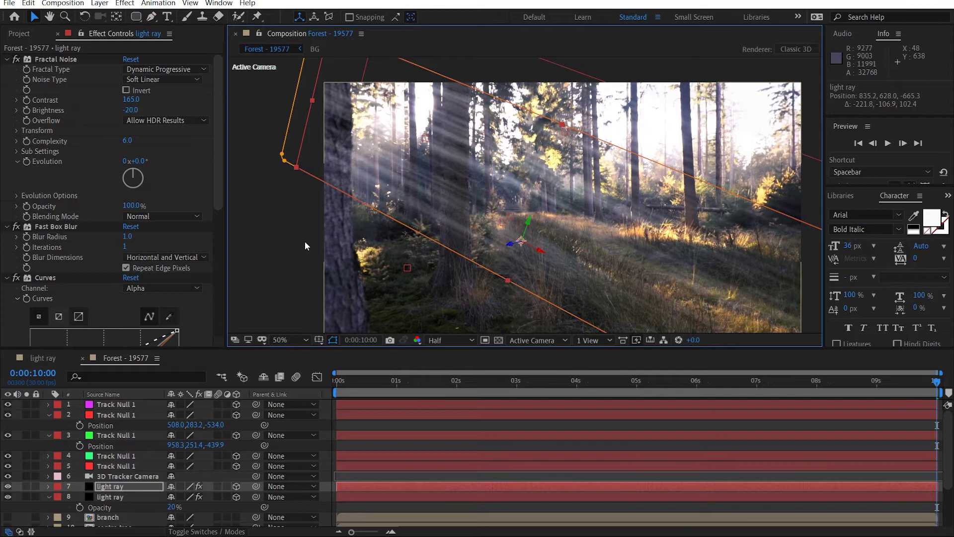
Undo the copy's move, duplicate the light ray again, and place it on another track null's position.
key("ctrl+z")
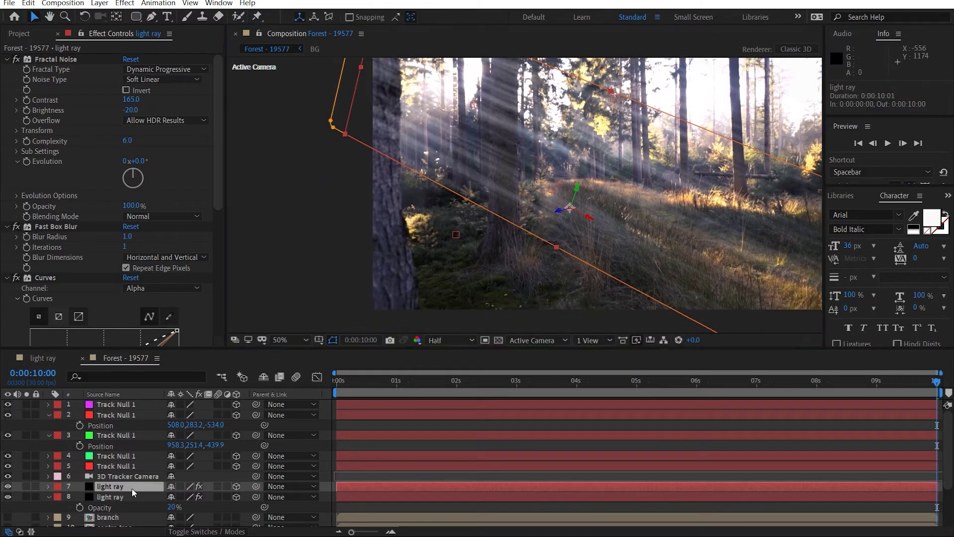
left_click(132, 488)
key("ctrl+d")
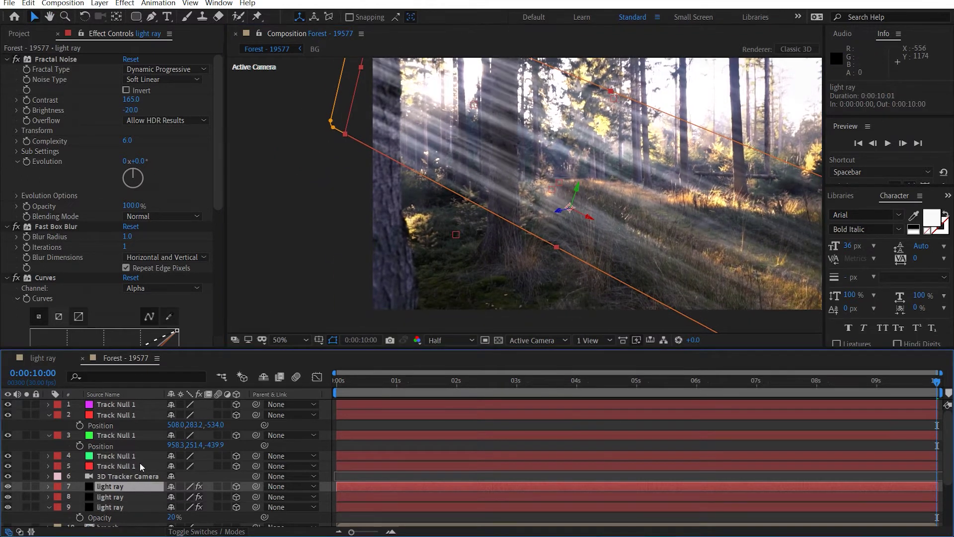
left_click(119, 466)
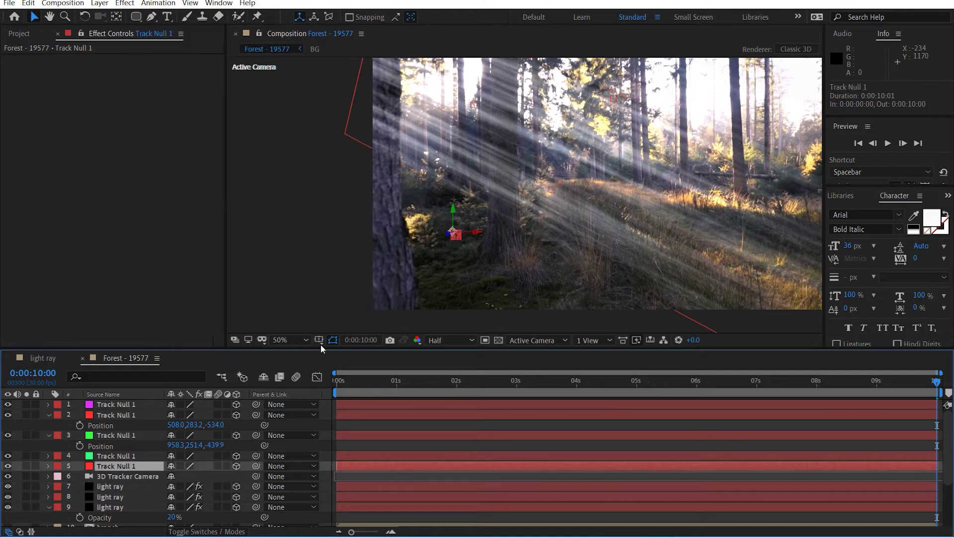
key("p")
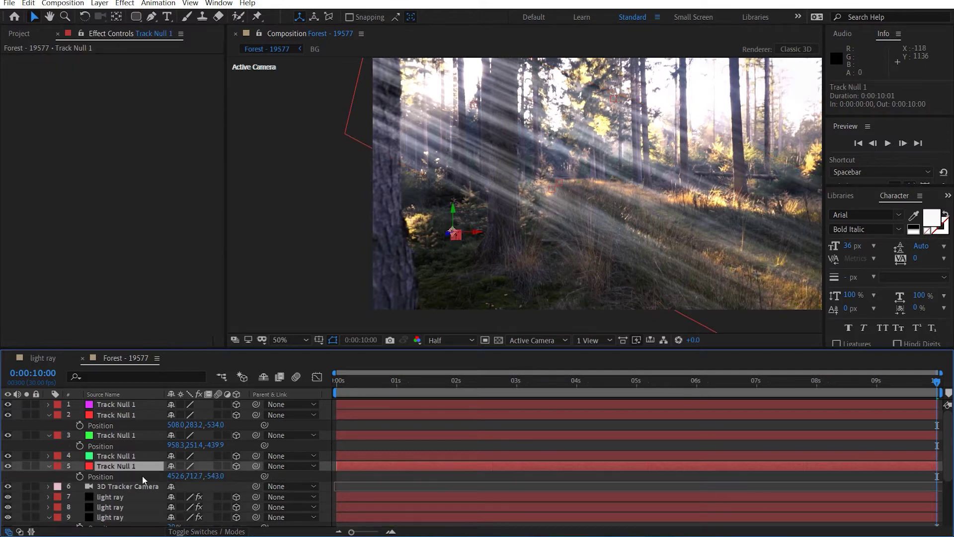
left_click(147, 499)
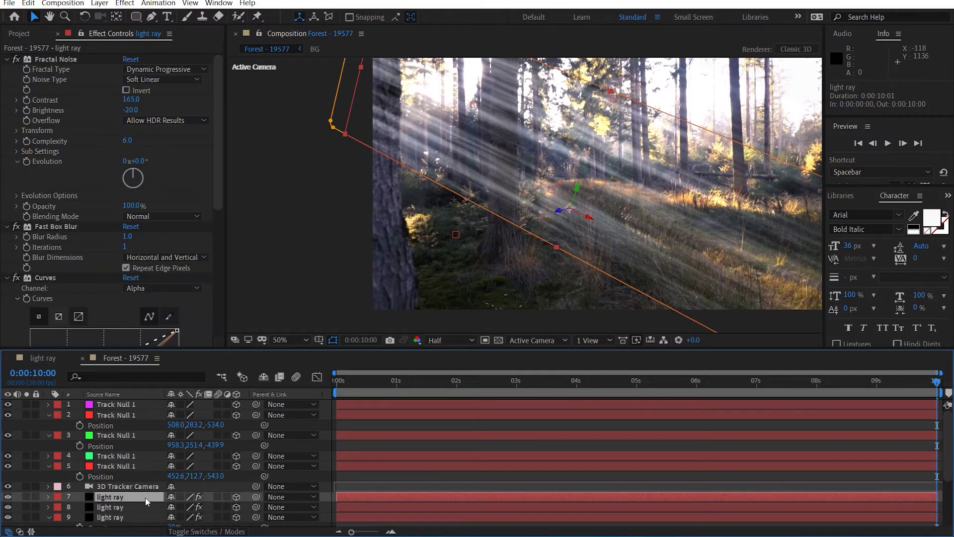
key("ctrl+v")
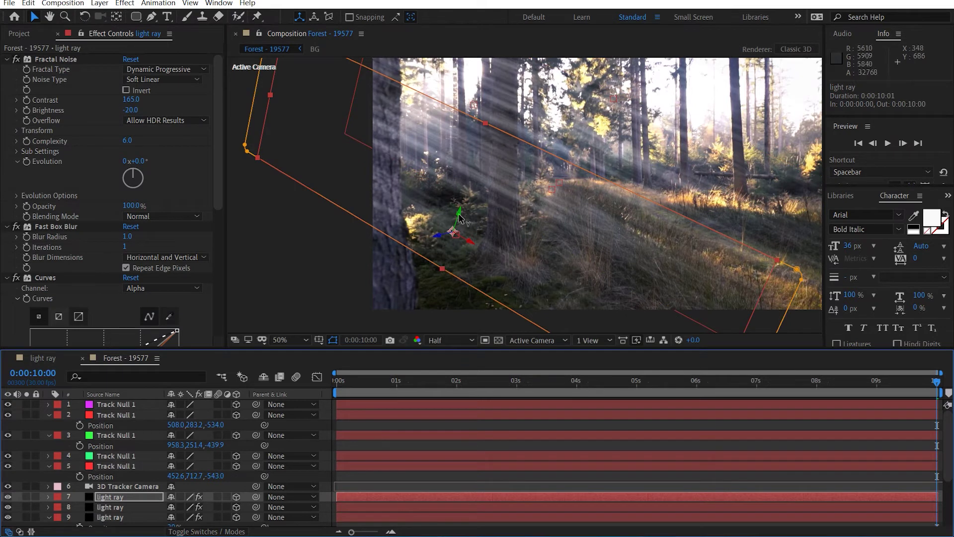
left_click_drag(460, 215, 454, 240)
Tilt the light ray's Z Orientation to 31°.
key("r")
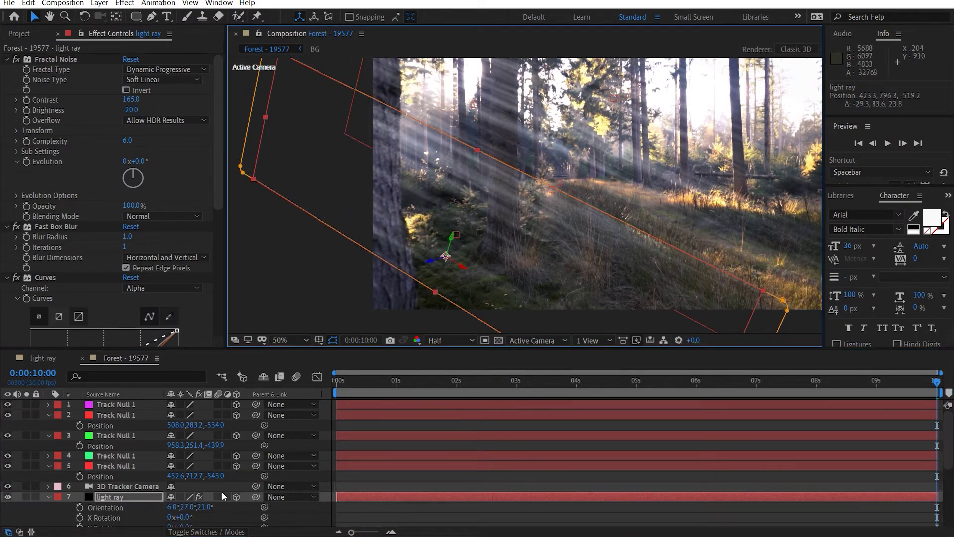
left_click_drag(208, 509, 182, 507)
left_click_drag(450, 219, 217, 213)
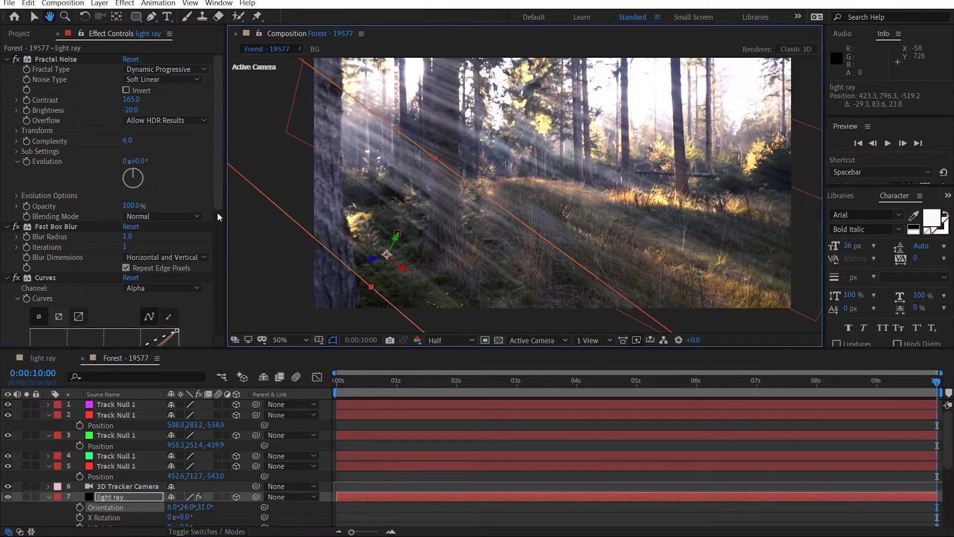
Raise the Fractal Noise Scale Height to 60.
left_click(16, 131)
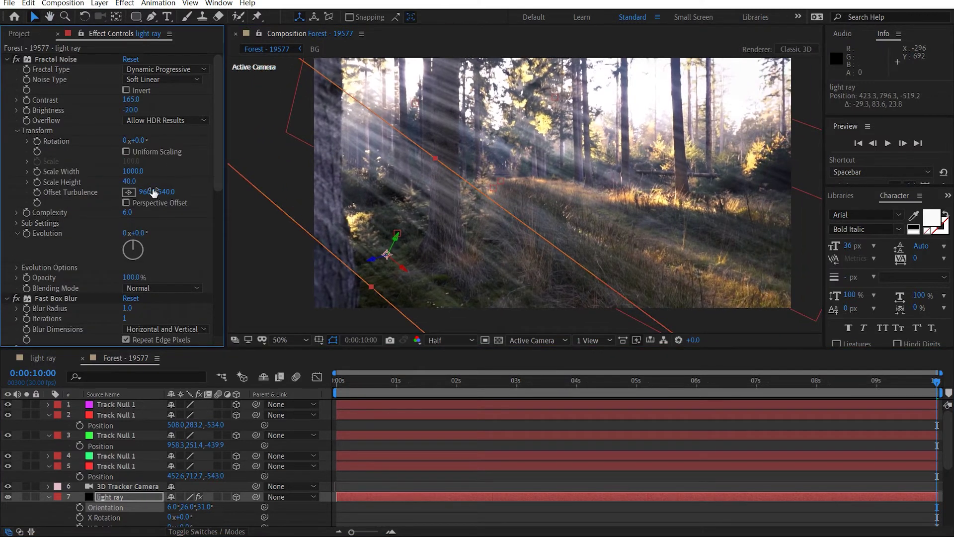
left_click_drag(129, 186, 143, 181)
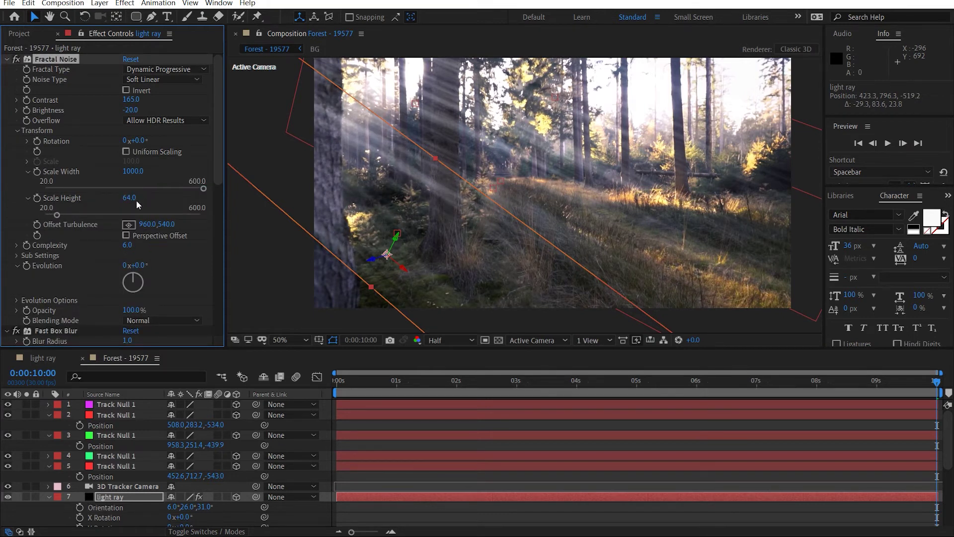
left_click(130, 199)
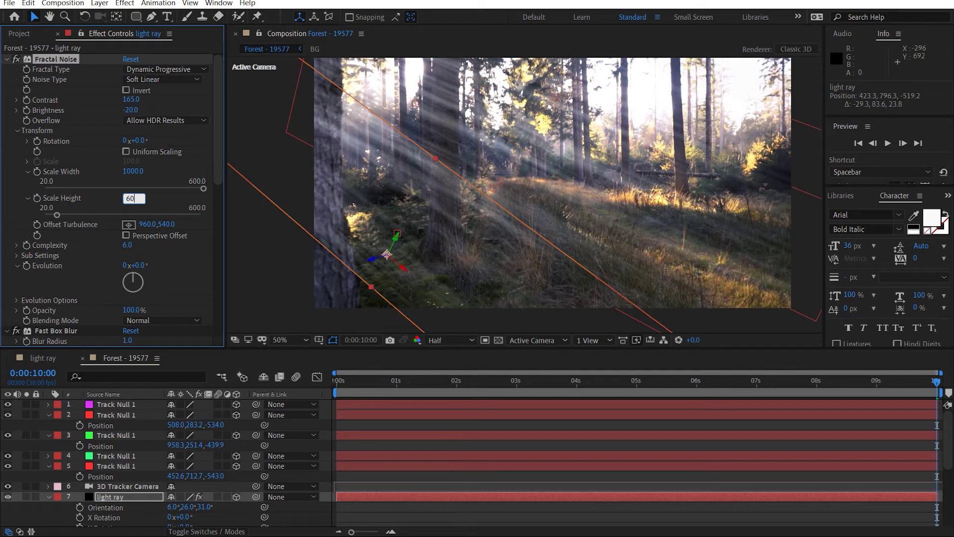
key("Return")
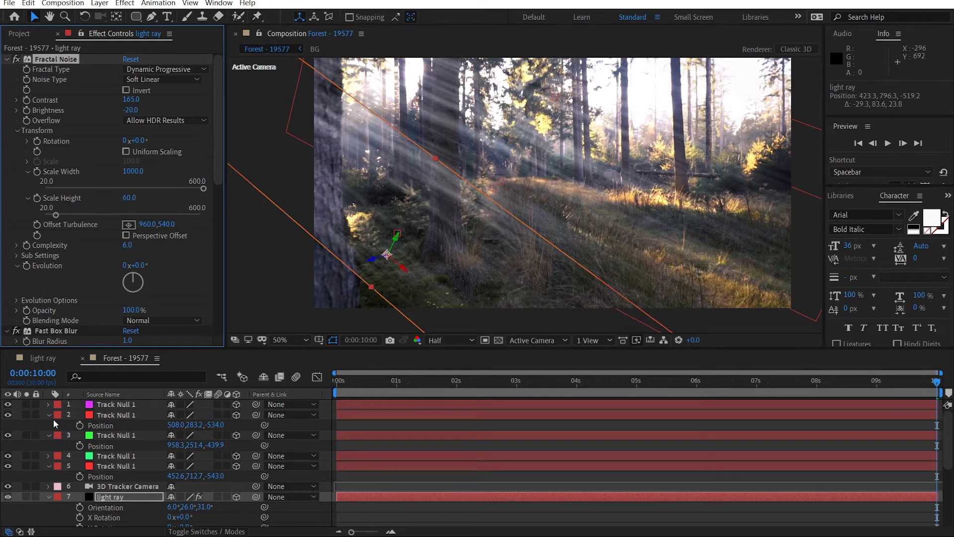
left_click(50, 416)
Collapse the Track Nulls, duplicate a light ray into a fourth ray, and RAM-preview it.
left_click(50, 425)
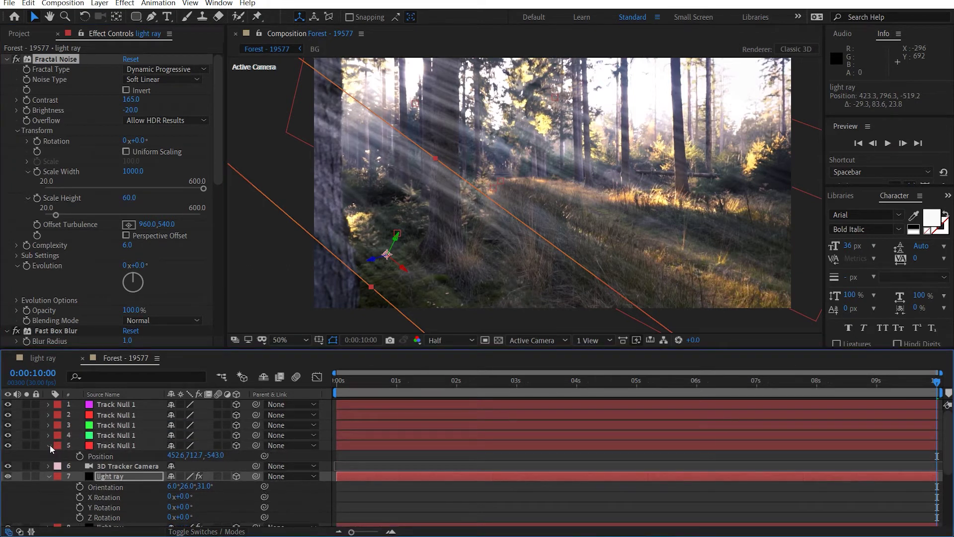
left_click(50, 445)
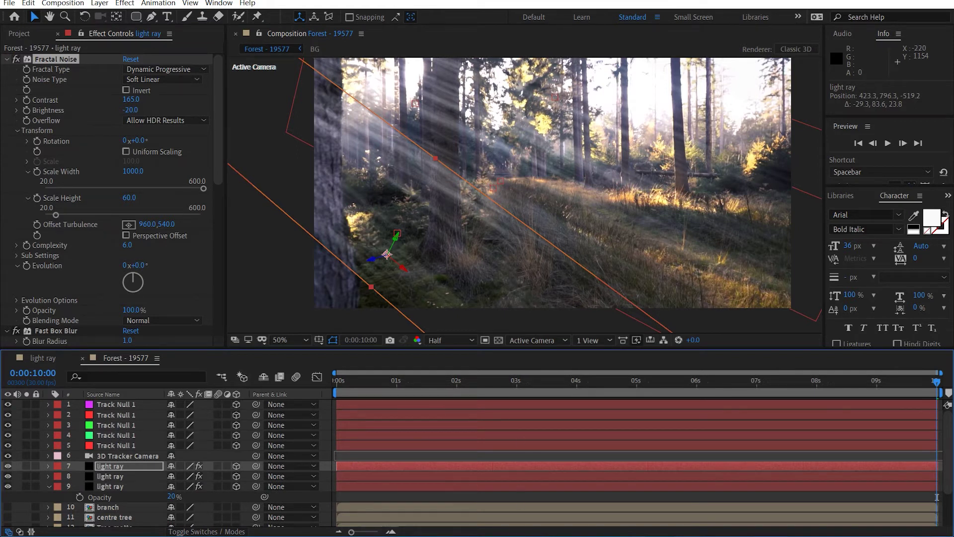
key("ctrl+d")
key("space")
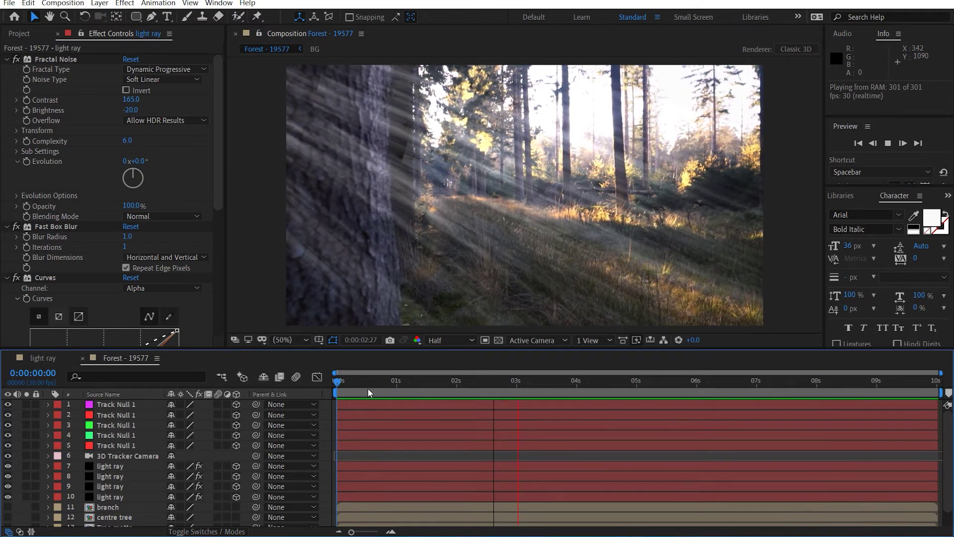
key("End")
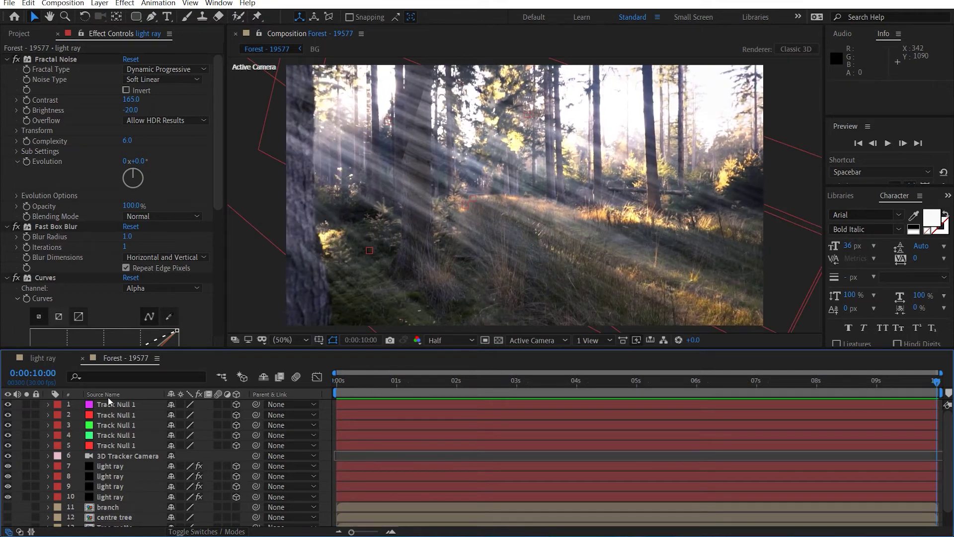
Mark Track Null 1–5 as shy and hide shy layers from the timeline.
left_click(115, 407)
left_click(123, 445, "shift")
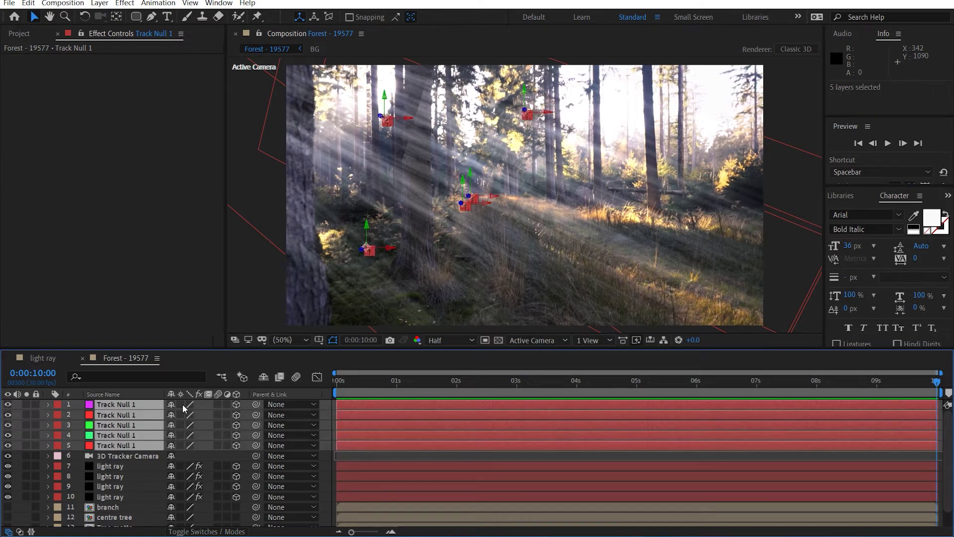
left_click(172, 405)
left_click(263, 376)
left_click(137, 498)
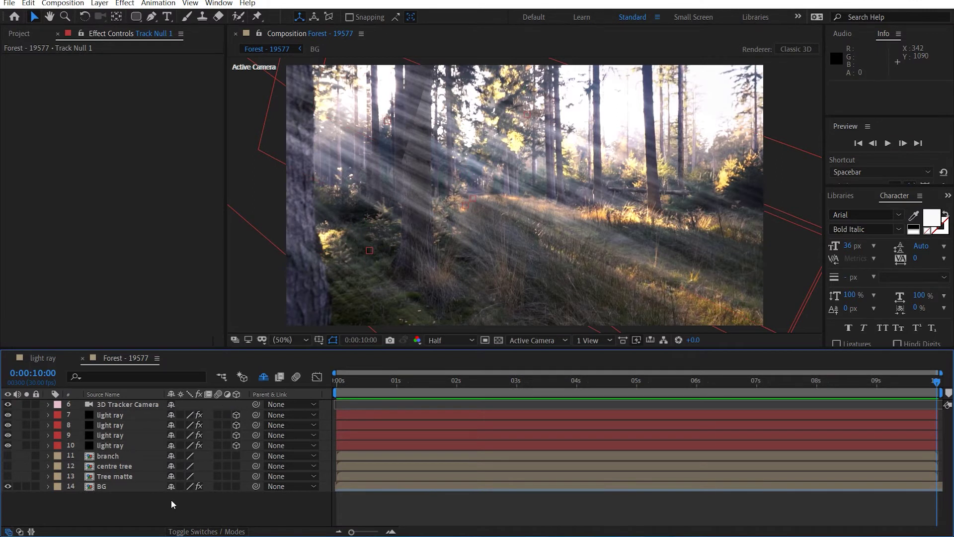
Create a white full-frame solid named 'matte'.
key("ctrl+y")
left_click(464, 338)
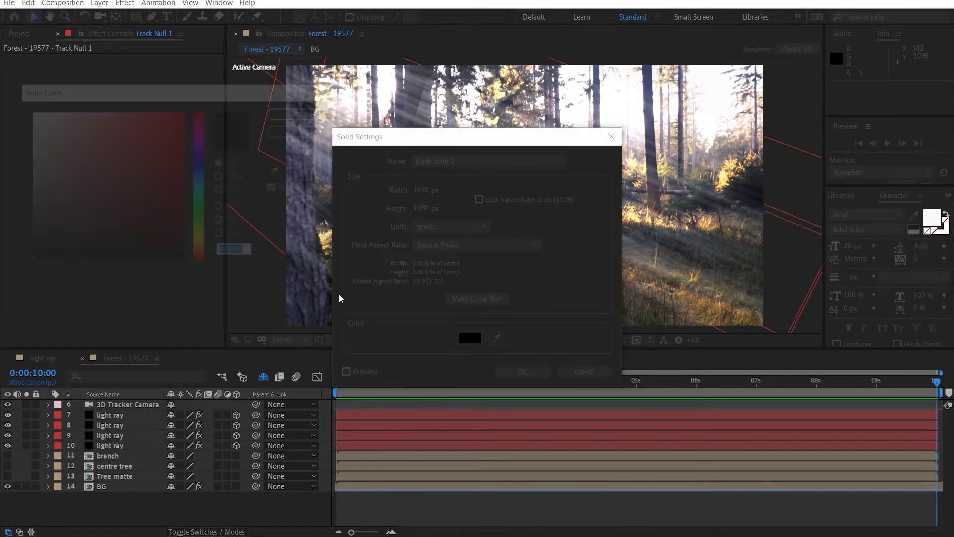
left_click(28, 111)
left_click(287, 119)
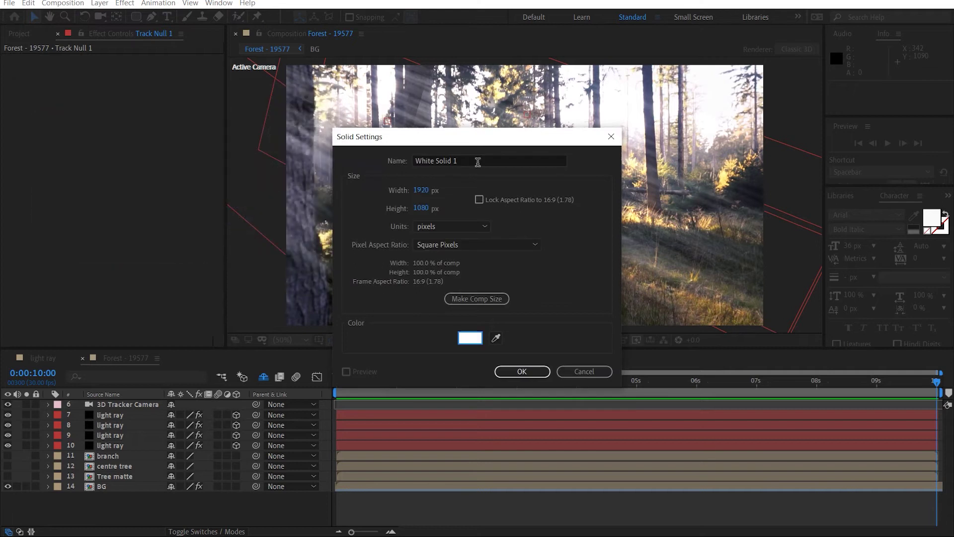
type("matte")
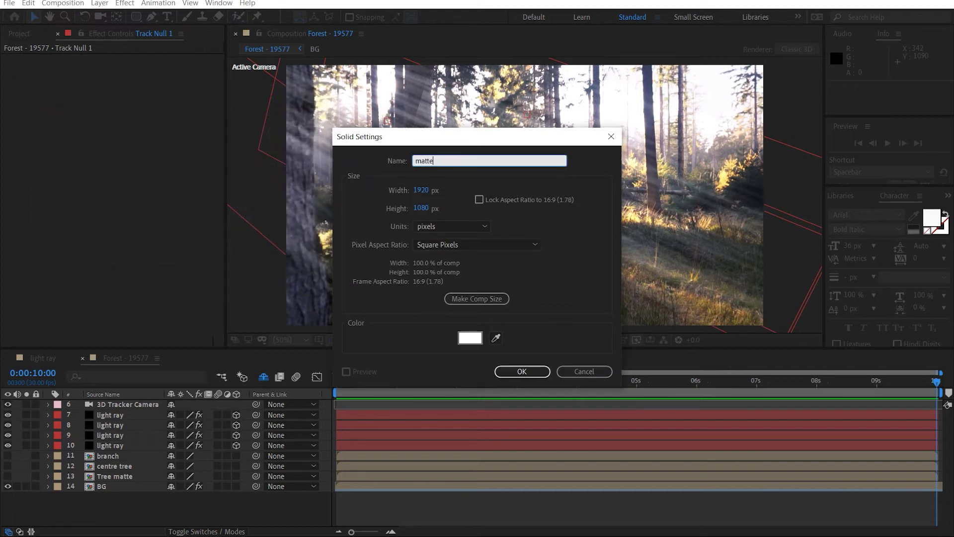
key("Return")
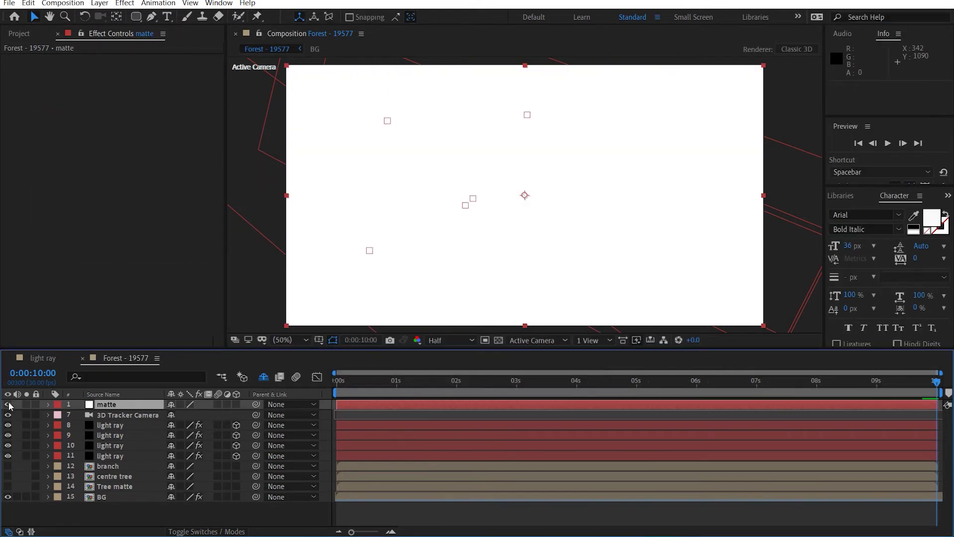
Move matte above the last light ray and apply Set Matte taking from centre tree.
left_click(8, 404)
left_click_drag(114, 405, 130, 447)
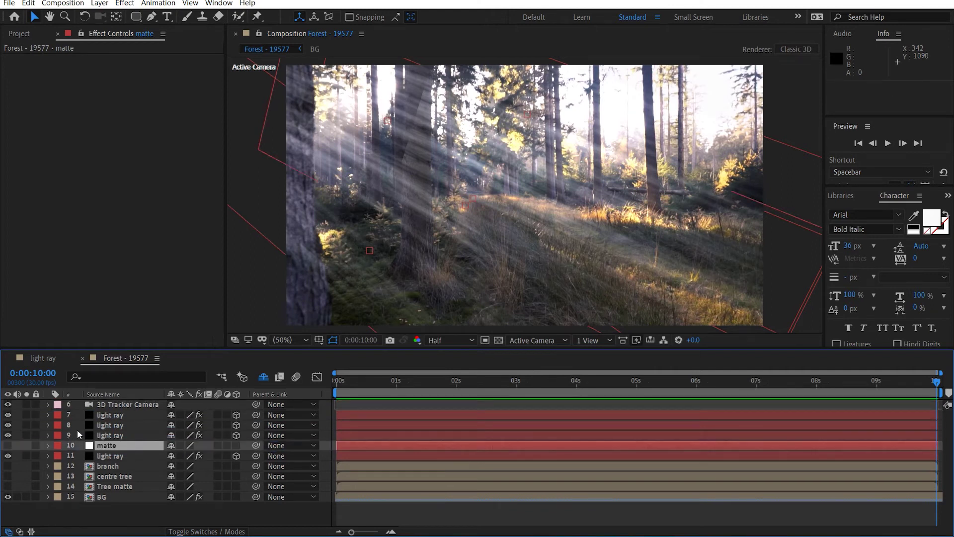
left_click_drag(8, 415, 9, 435)
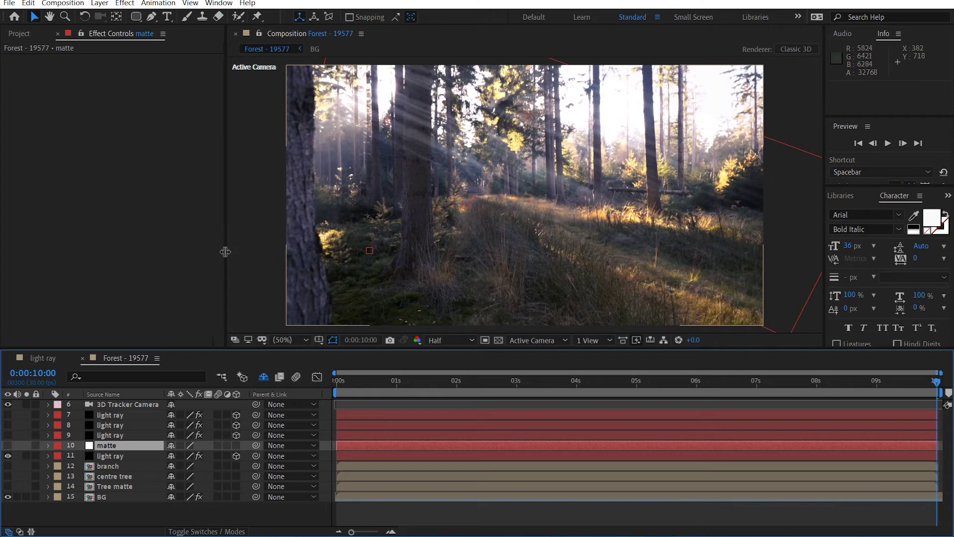
left_click(111, 256)
key("ctrl+space")
type("set")
key("Return")
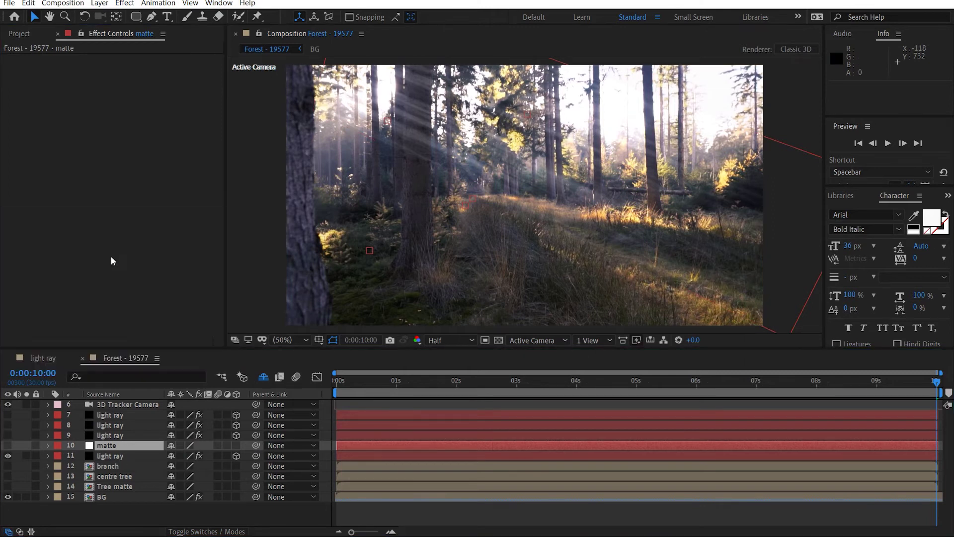
left_click(136, 71)
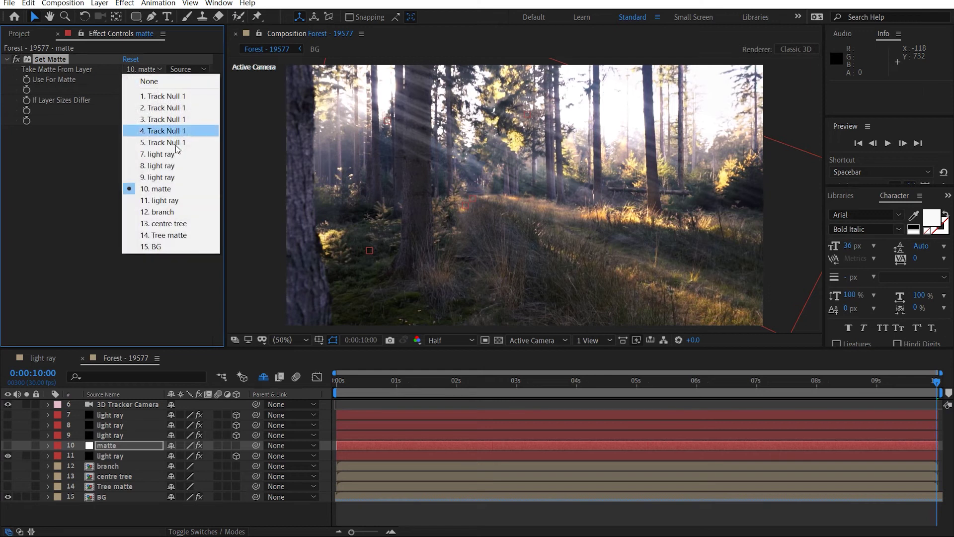
left_click(178, 226)
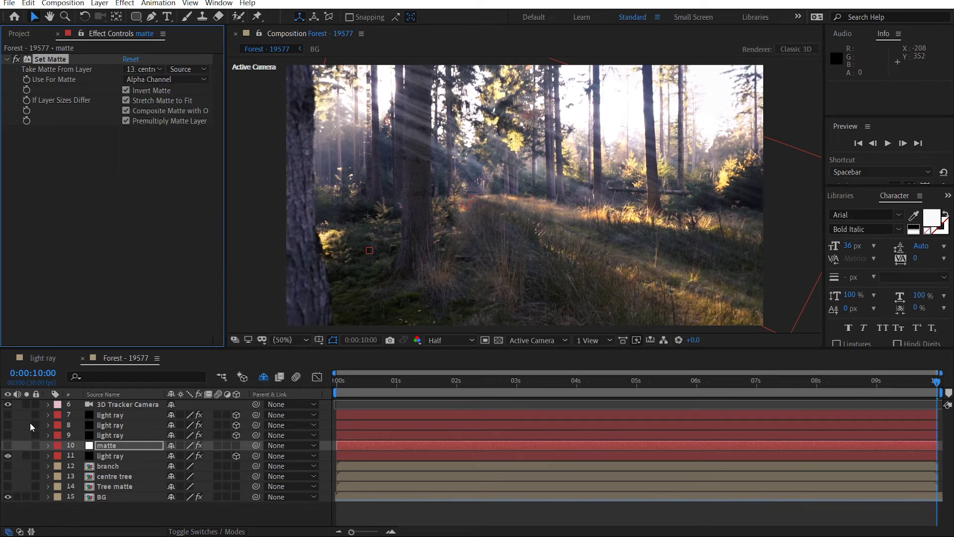
Show matte again and set the bottom light ray's track matte to matte's Alpha.
left_click(5, 448)
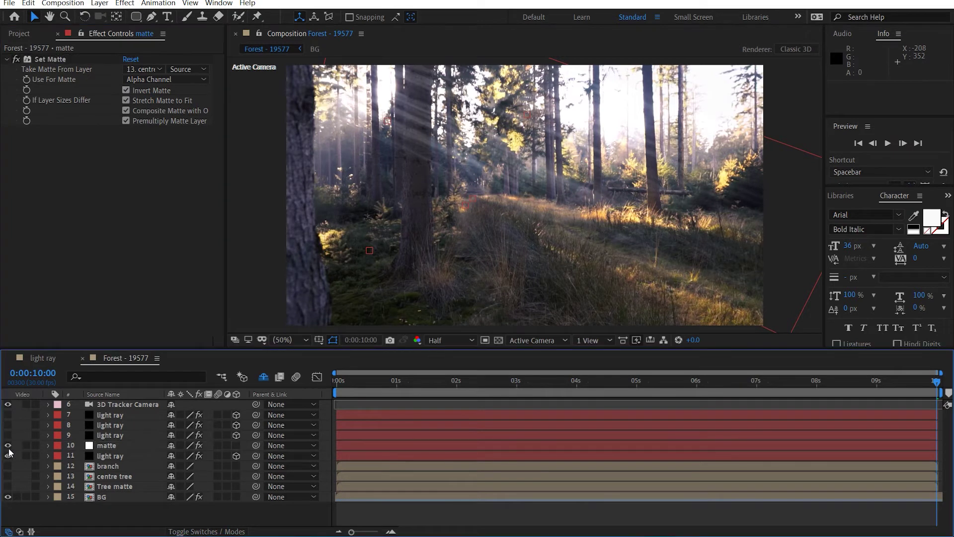
left_click(7, 445)
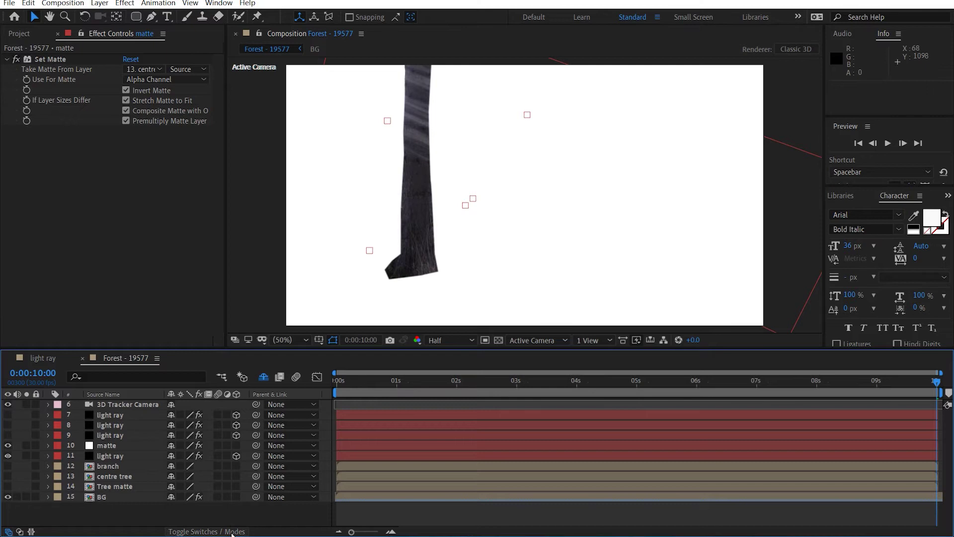
left_click(209, 531)
left_click(121, 457)
left_click(242, 456)
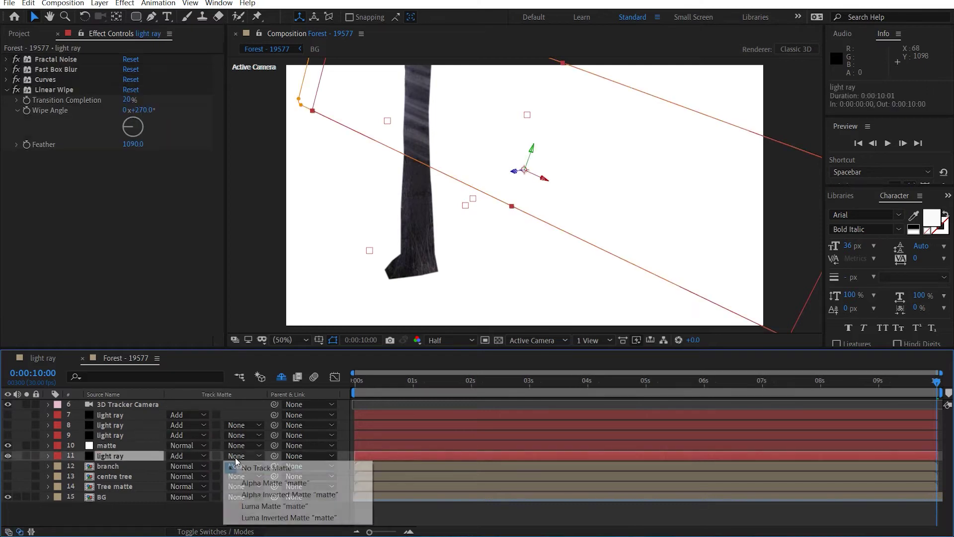
left_click(319, 482)
scroll(393, 179, "up", 2)
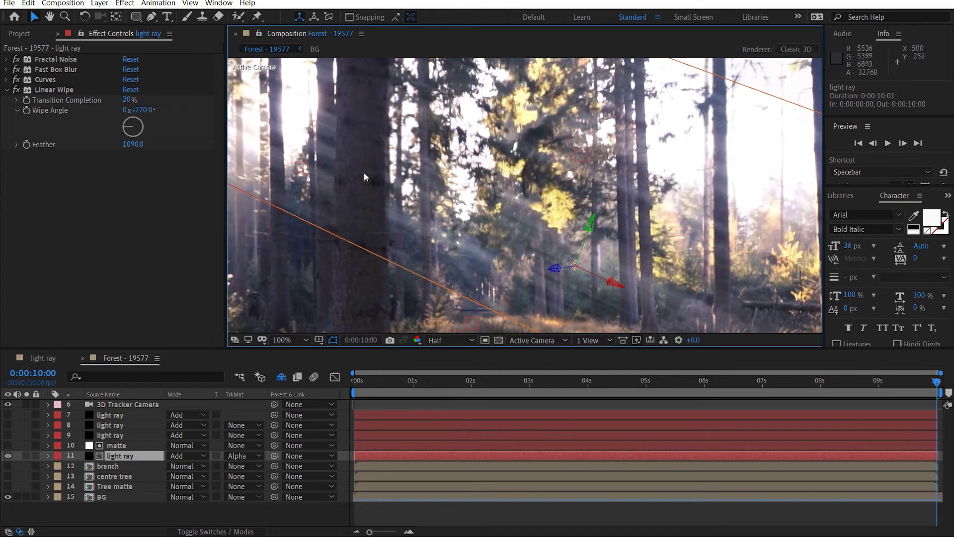
left_click_drag(549, 198, 383, 158)
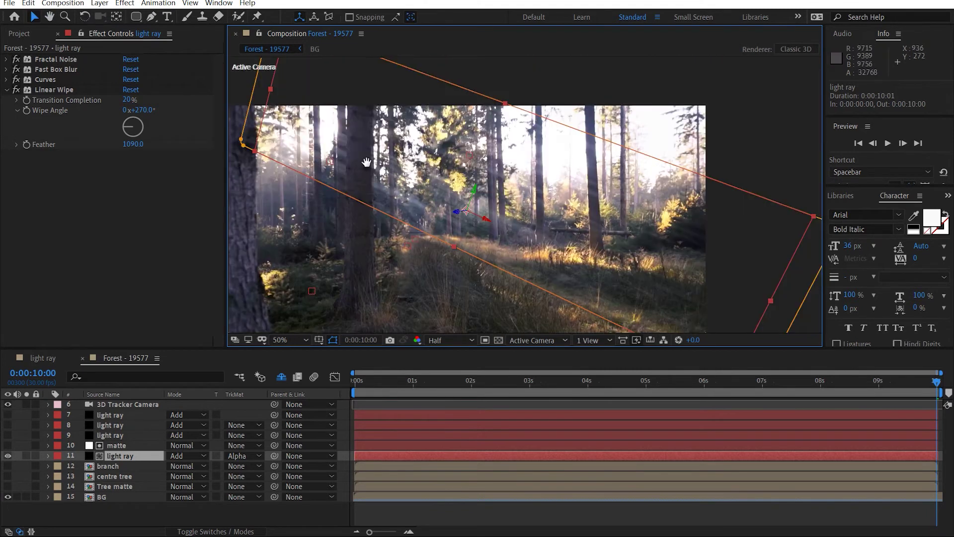
scroll(366, 162, "up", 2)
left_click_drag(366, 162, 517, 206)
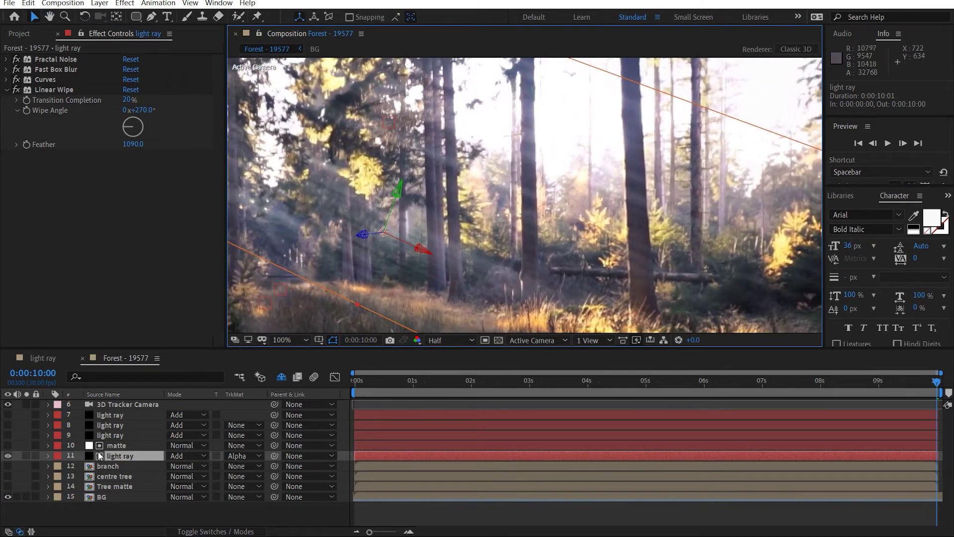
Duplicate matte above the second light ray and make that ray visible.
left_click(133, 446)
key("ctrl+d")
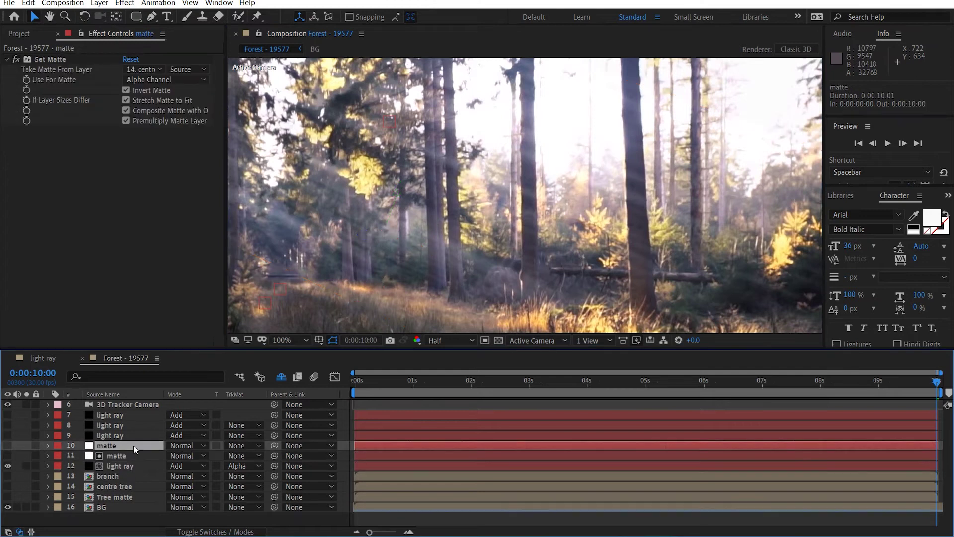
left_click_drag(112, 451, 142, 439)
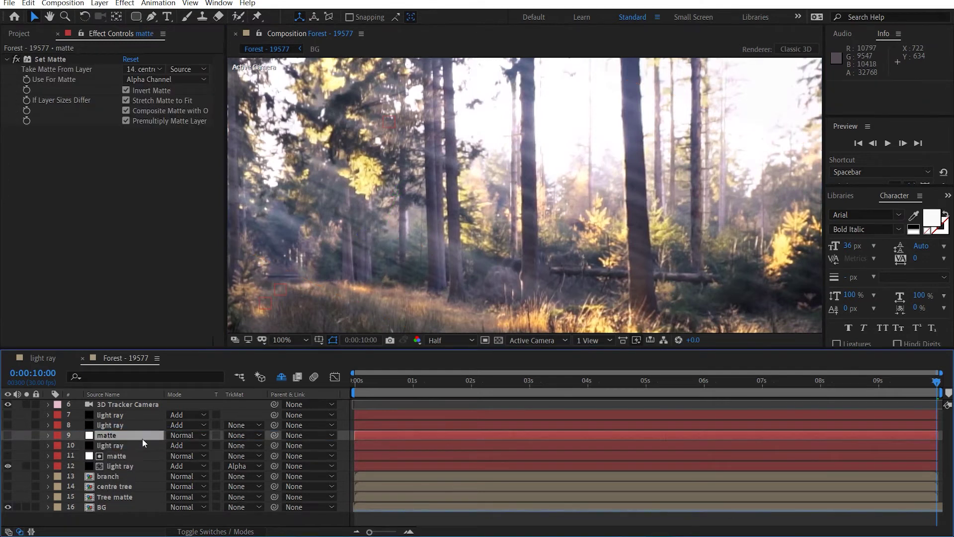
left_click(107, 445)
left_click(10, 446)
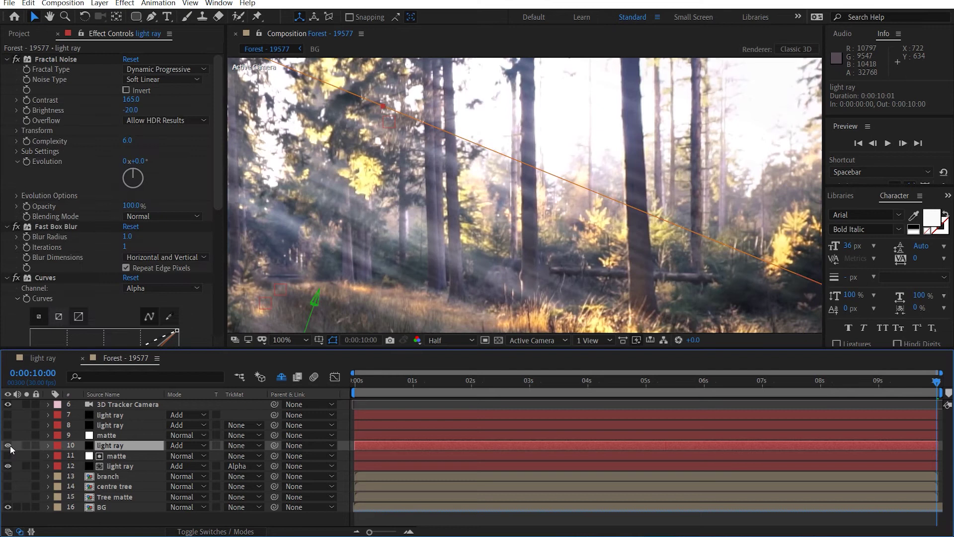
left_click_drag(413, 245, 356, 105)
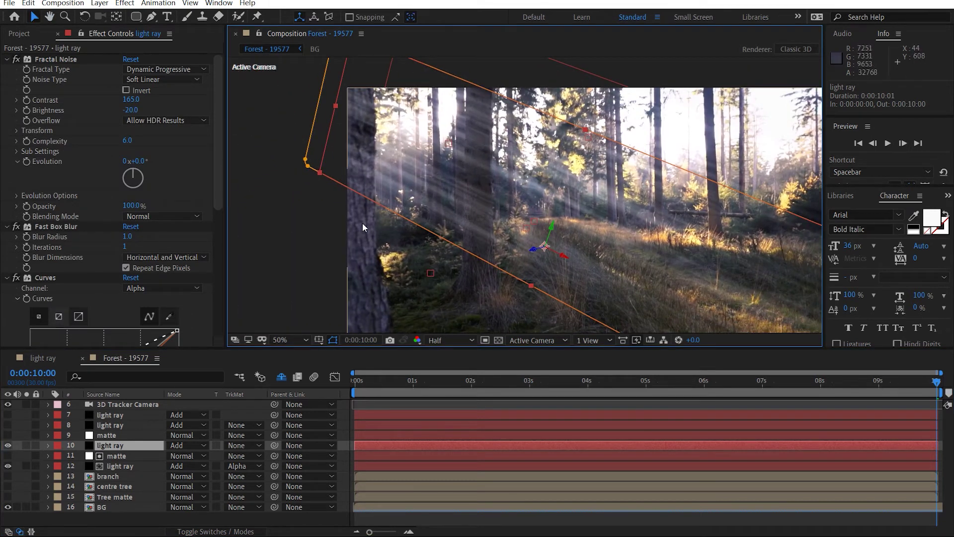
Duplicate the Set Matte effect and take Set Matte 2 from the Tree matte layer.
left_click(121, 435)
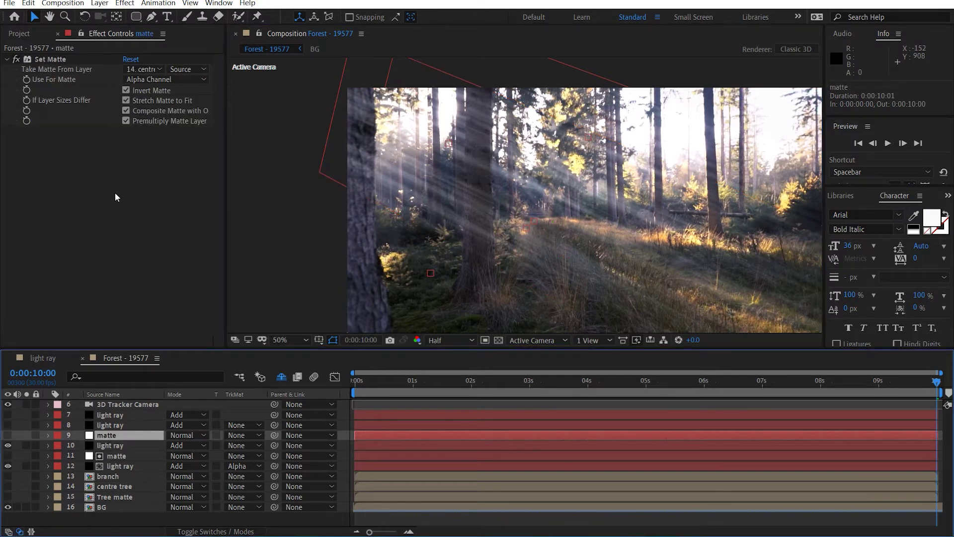
left_click(115, 194)
left_click(67, 59)
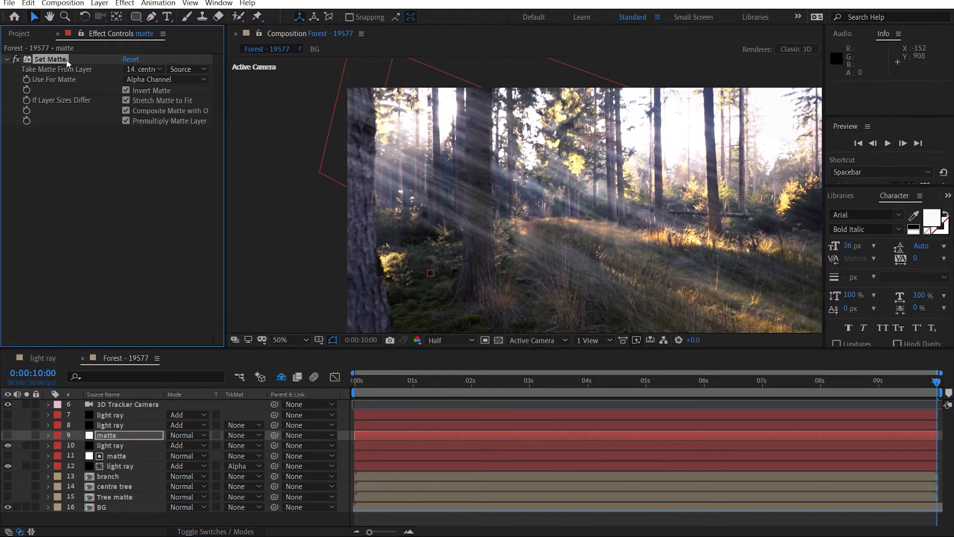
key("ctrl+d")
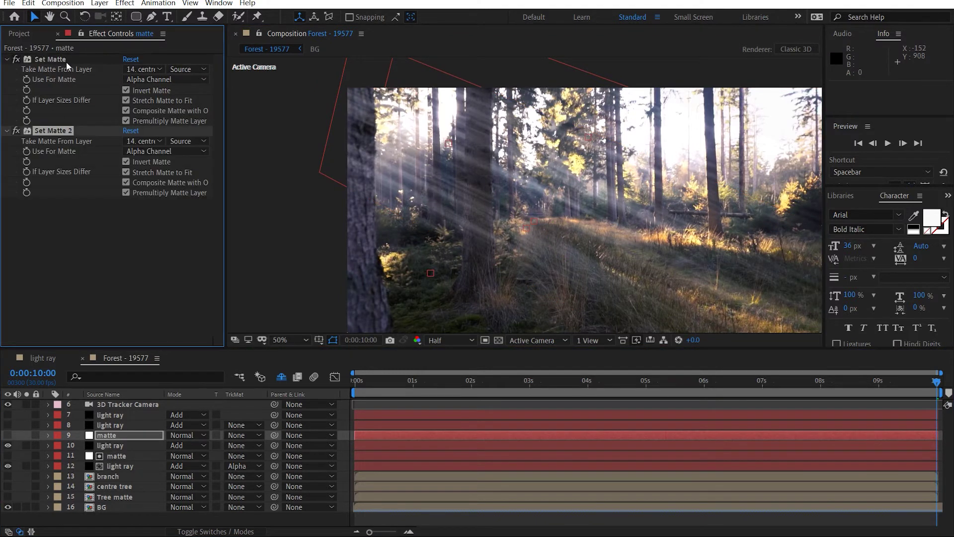
left_click(144, 142)
left_click(169, 318)
Set the second light ray's track matte to Alpha Matte and scrub to check.
left_click(140, 444)
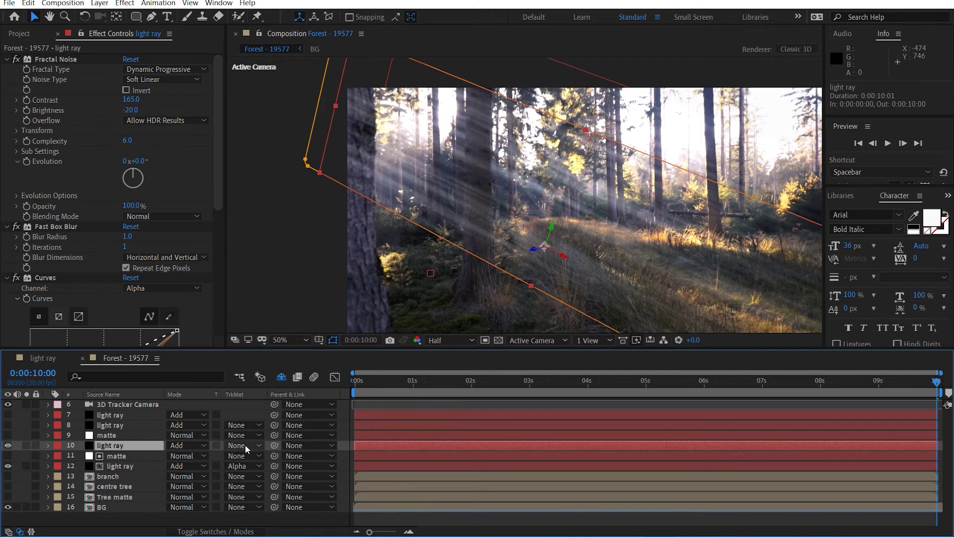
left_click(245, 445)
left_click(304, 473)
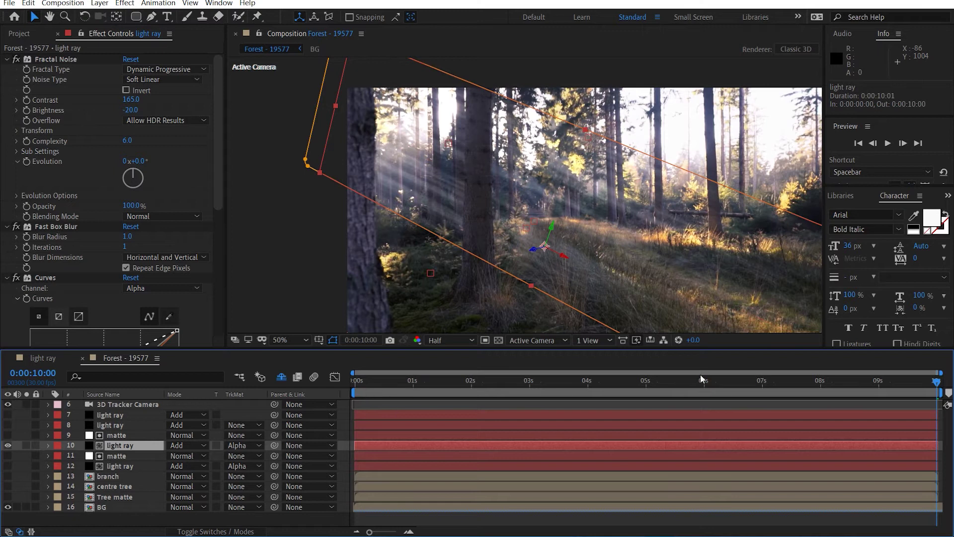
left_click_drag(887, 382, 938, 388)
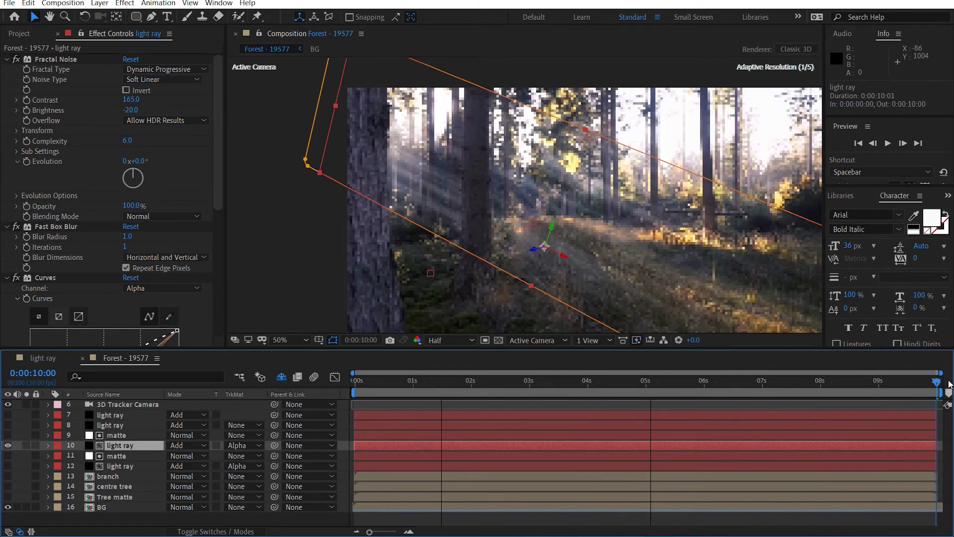
Duplicate matte above the next light ray and delete its first Set Matte effect.
left_click(117, 436)
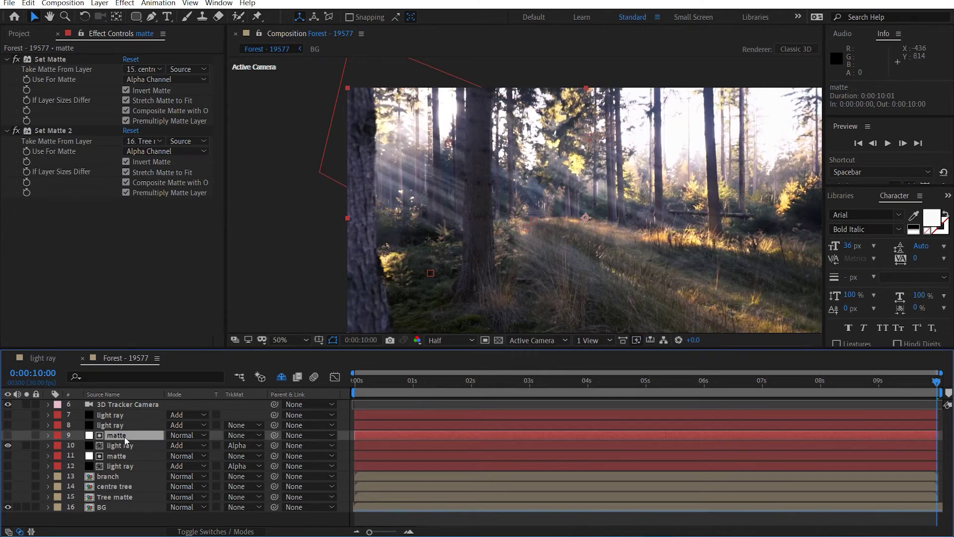
key("ctrl+d")
left_click_drag(116, 435, 128, 429)
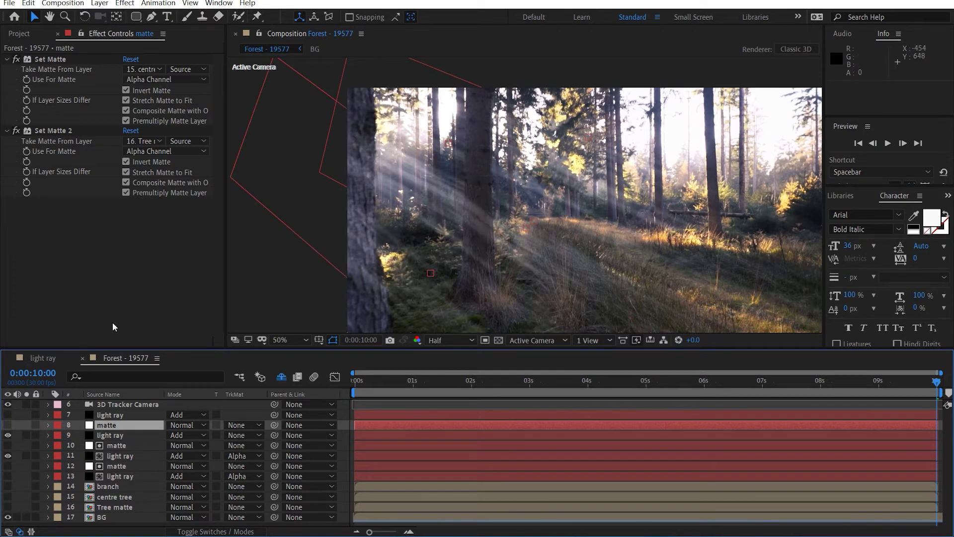
left_click(63, 58)
key("Delete")
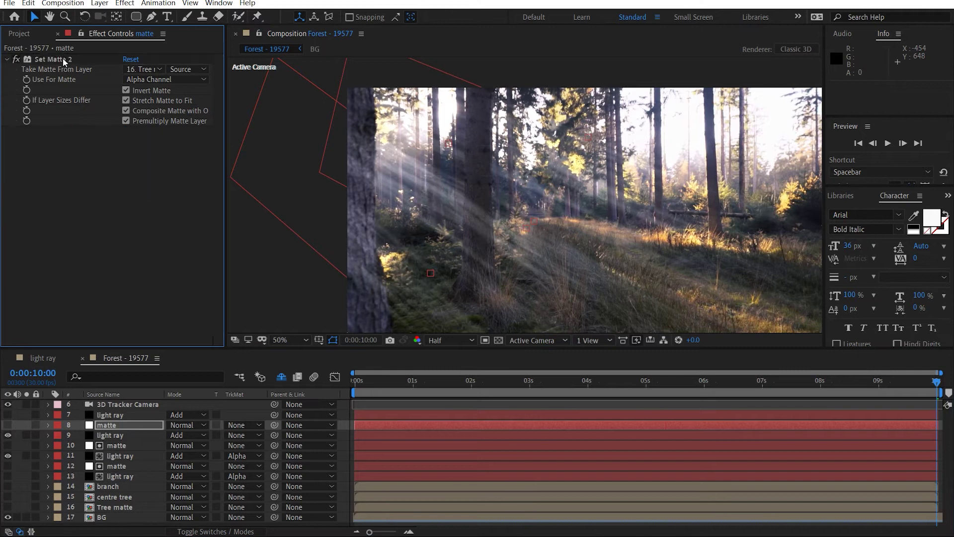
Set that light ray's track matte to Alpha Matte and duplicate matte again.
left_click(240, 437)
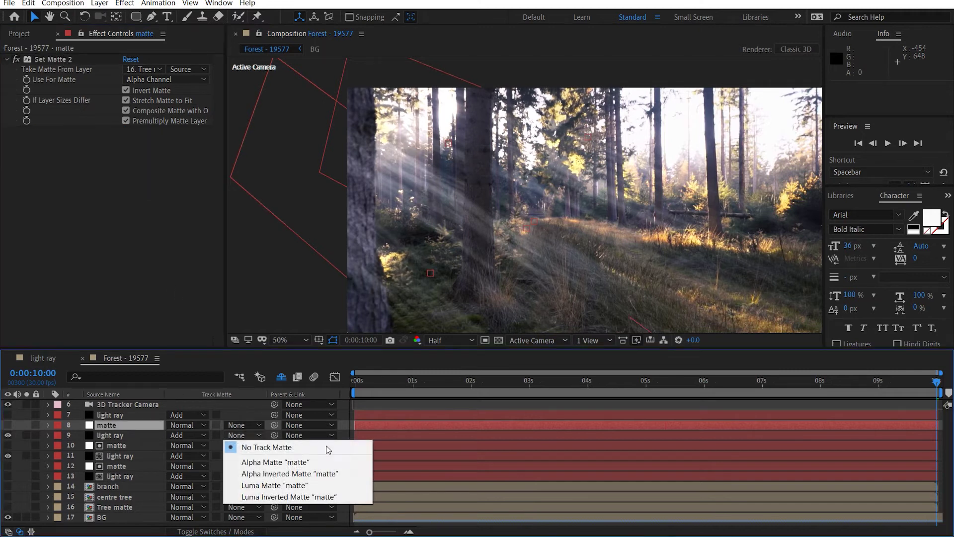
left_click(327, 464)
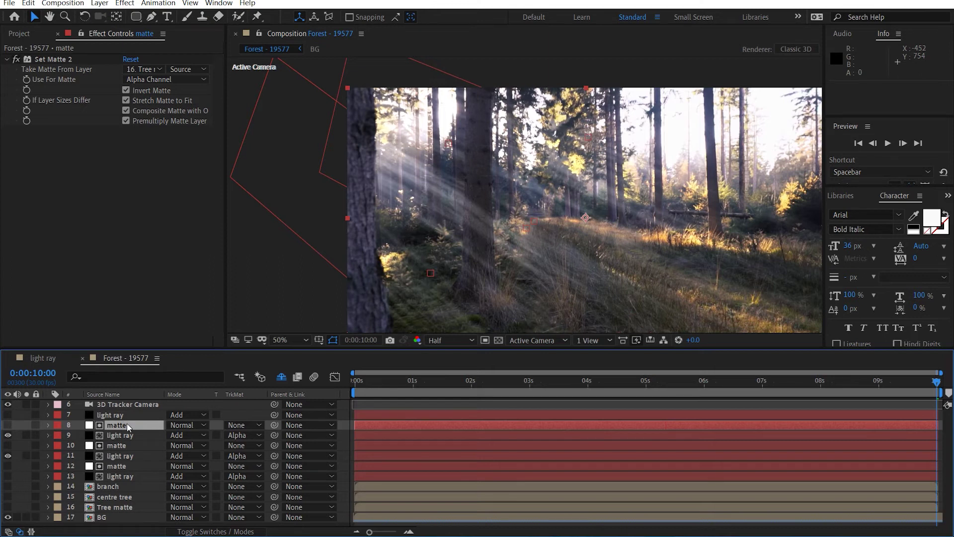
key("ctrl+d")
Reveal the next light ray and set its matte's Set Matte 2 and 3 to branch and centre tree.
left_click_drag(133, 419, 128, 414)
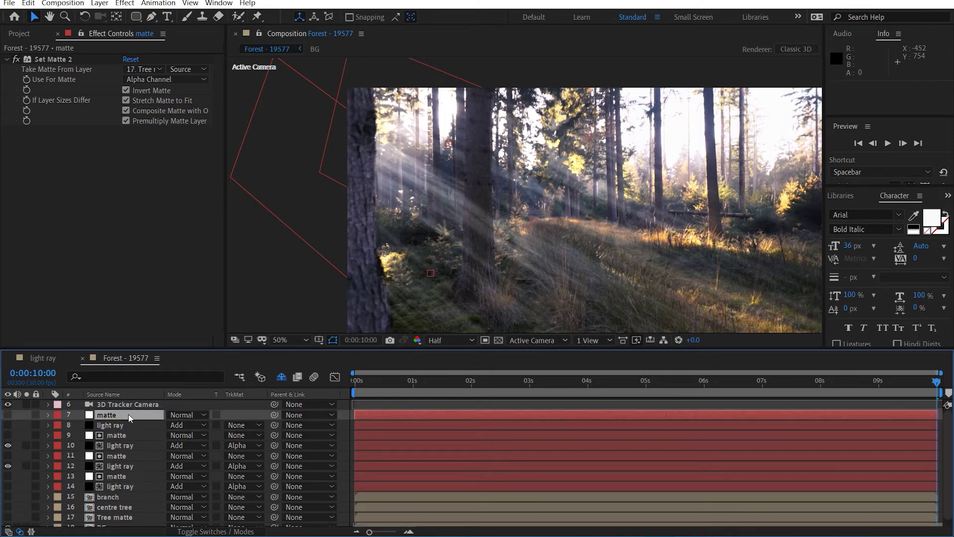
left_click(8, 425)
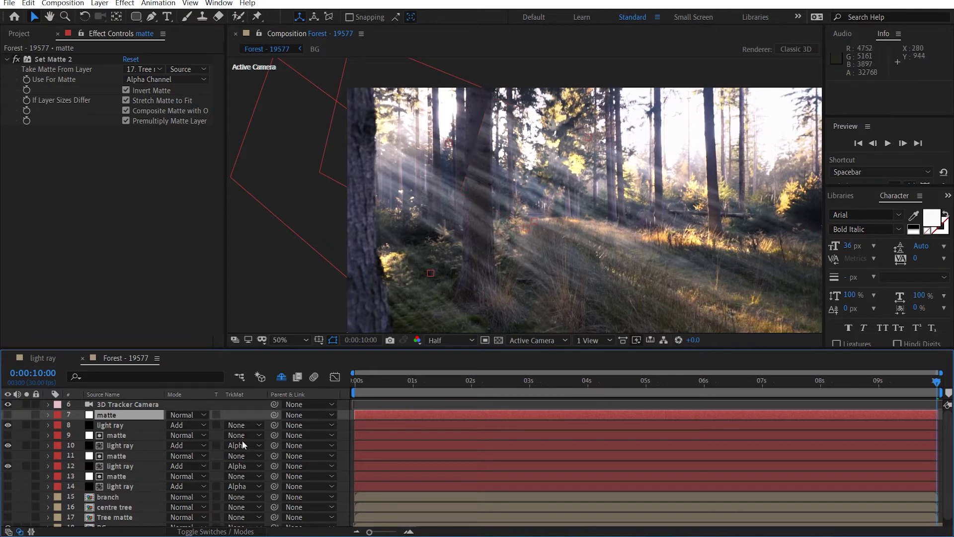
left_click(102, 174)
left_click(58, 61)
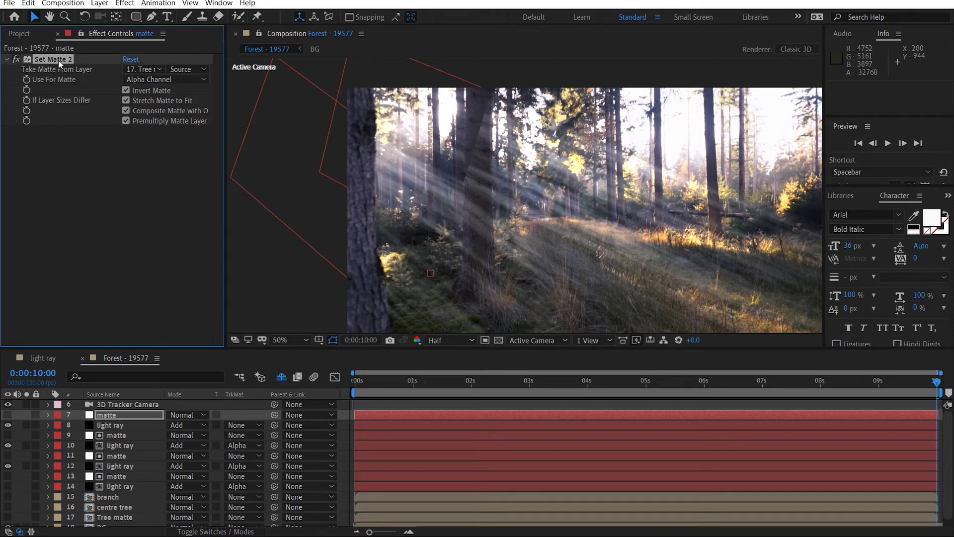
key("ctrl+d")
left_click(139, 71)
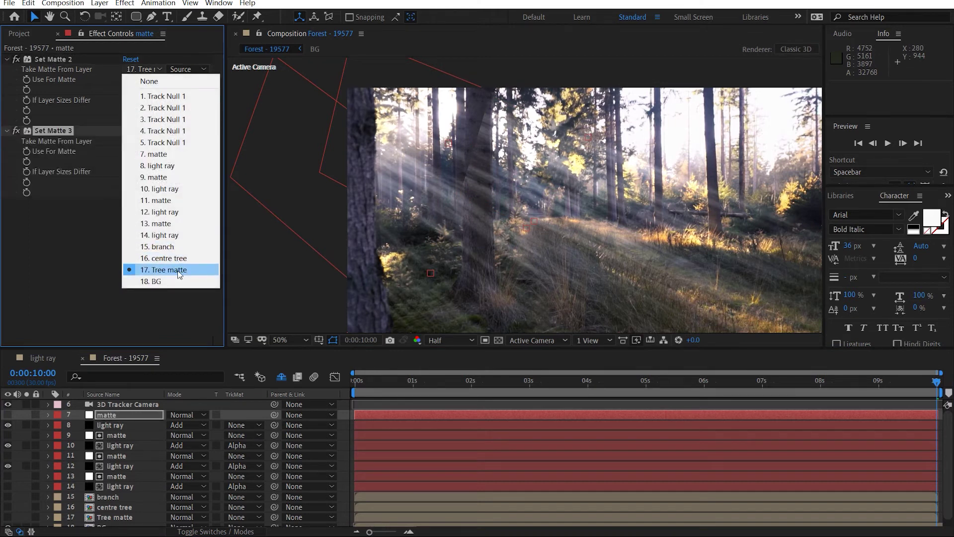
left_click(164, 247)
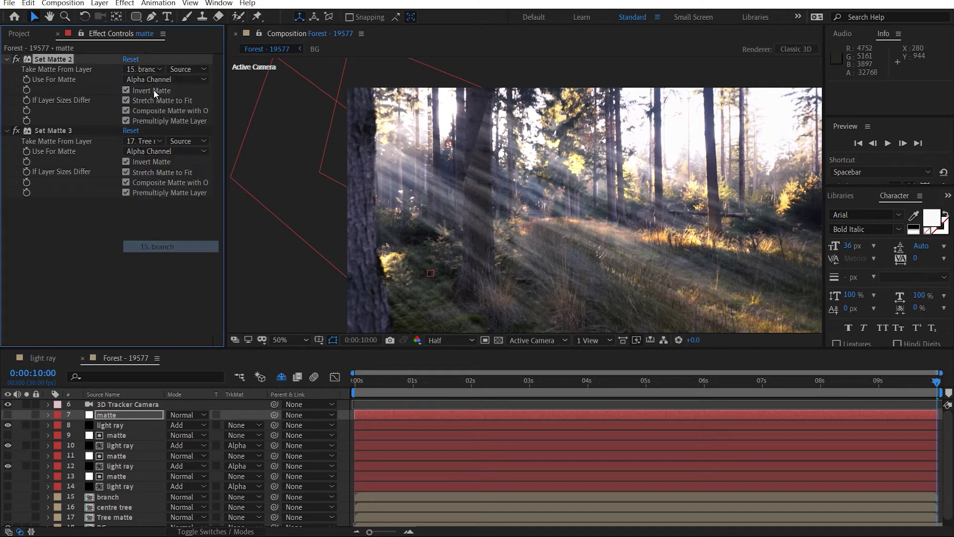
left_click(145, 140)
left_click(178, 330)
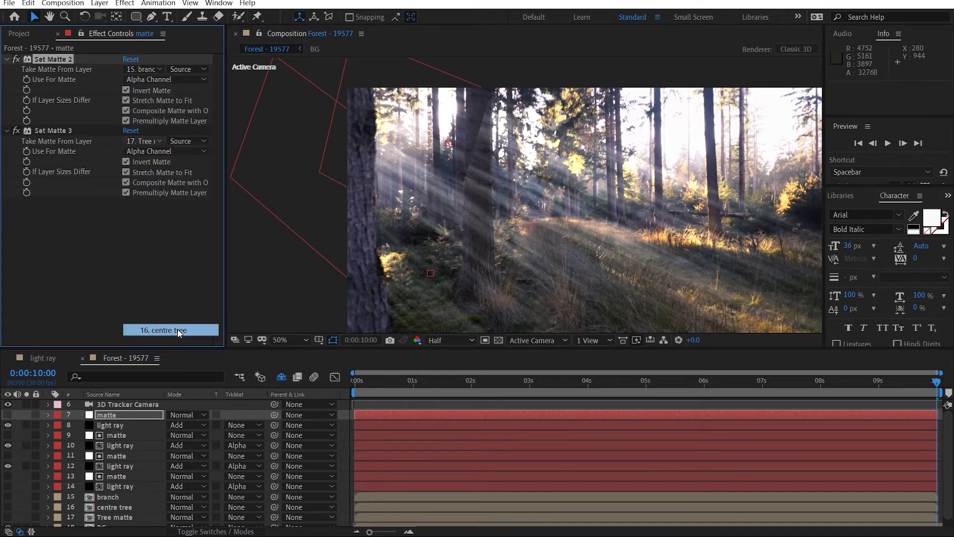
Set the light ray's track matte to Alpha Matte and reveal the last light ray.
left_click(237, 426)
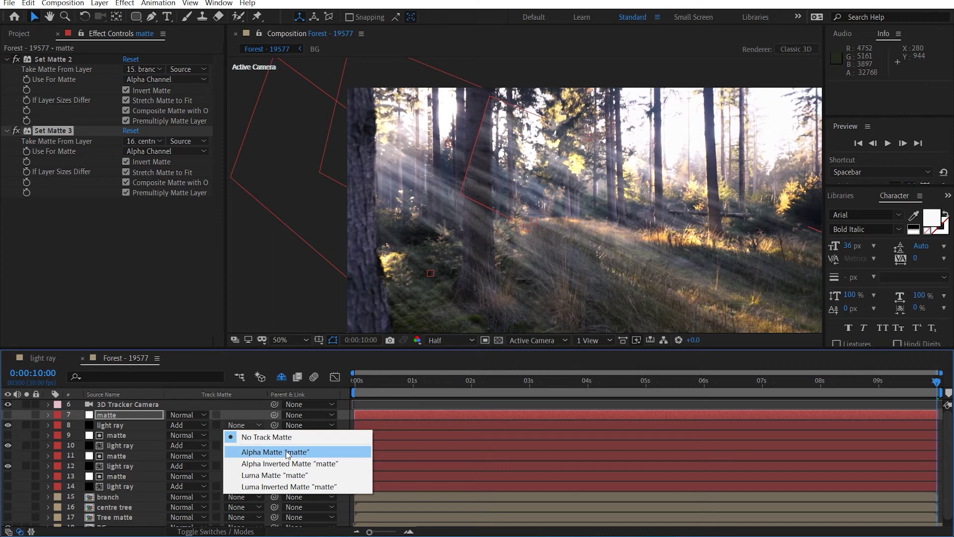
left_click(260, 449)
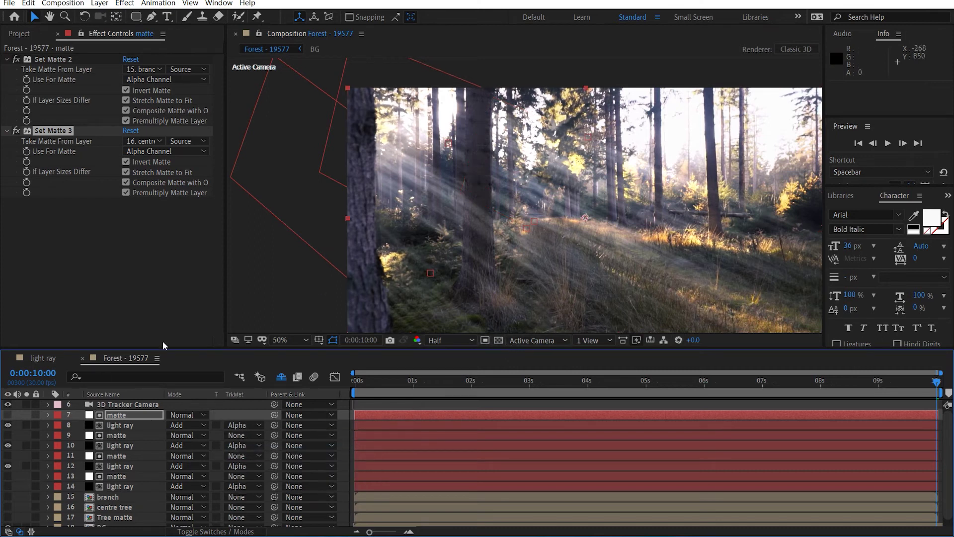
left_click(8, 487)
Set the viewer magnification to Fit.
left_click_drag(506, 264, 407, 288)
left_click(293, 341)
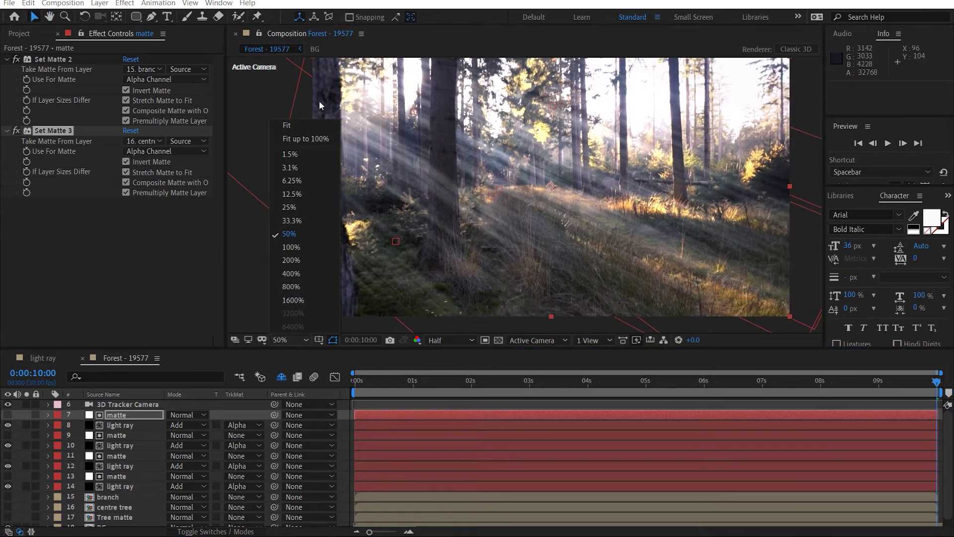
left_click(302, 127)
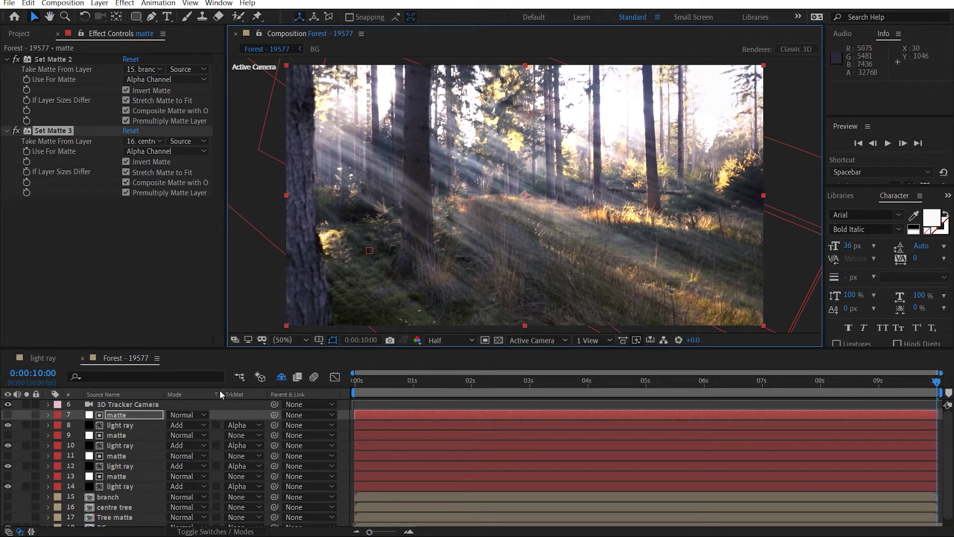
Mark all four matte layers as shy so they drop out of the timeline.
left_click(215, 531)
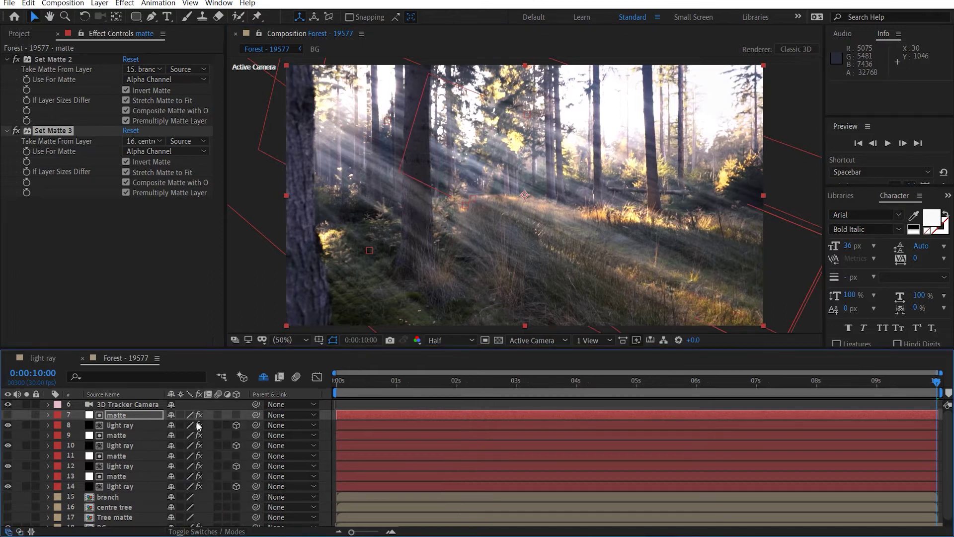
key("Delete")
left_click(172, 427)
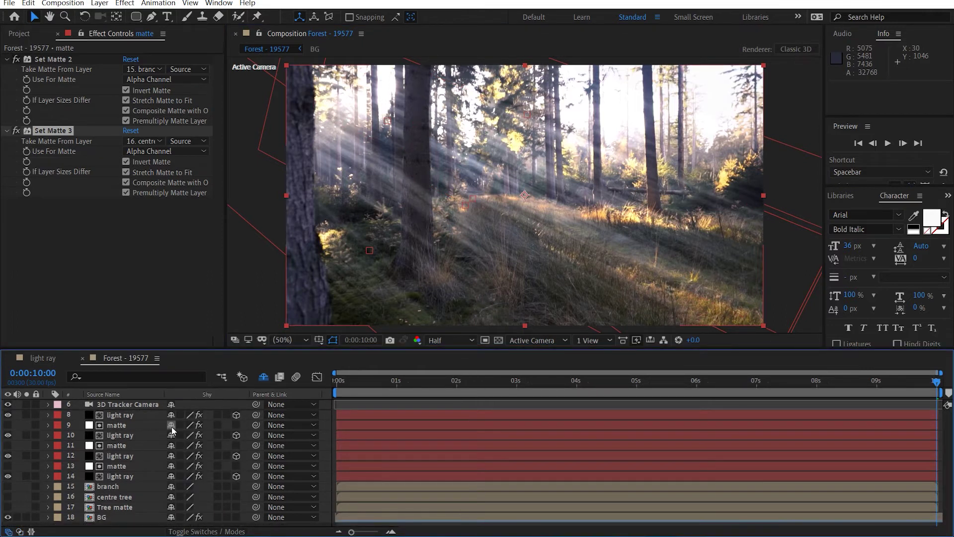
key("Delete")
left_click(173, 437)
key("Delete")
left_click(174, 445)
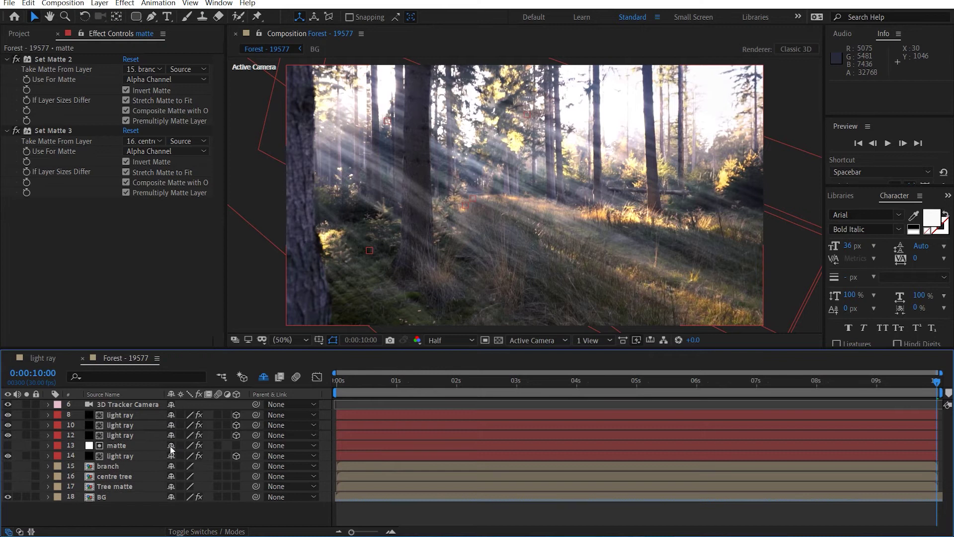
key("Delete")
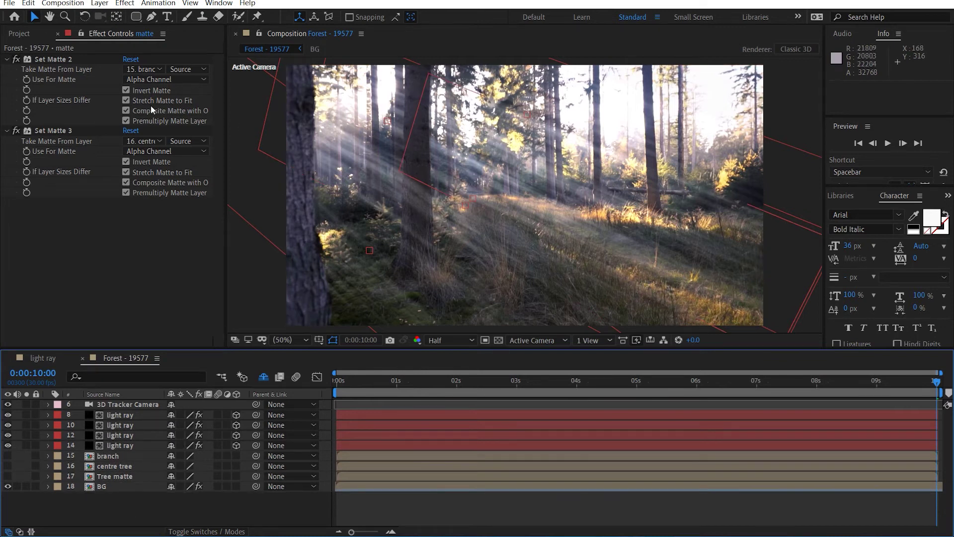
Add Atmosphere_06.mov from the project to the composition above the light rays.
left_click(20, 34)
left_click(79, 235)
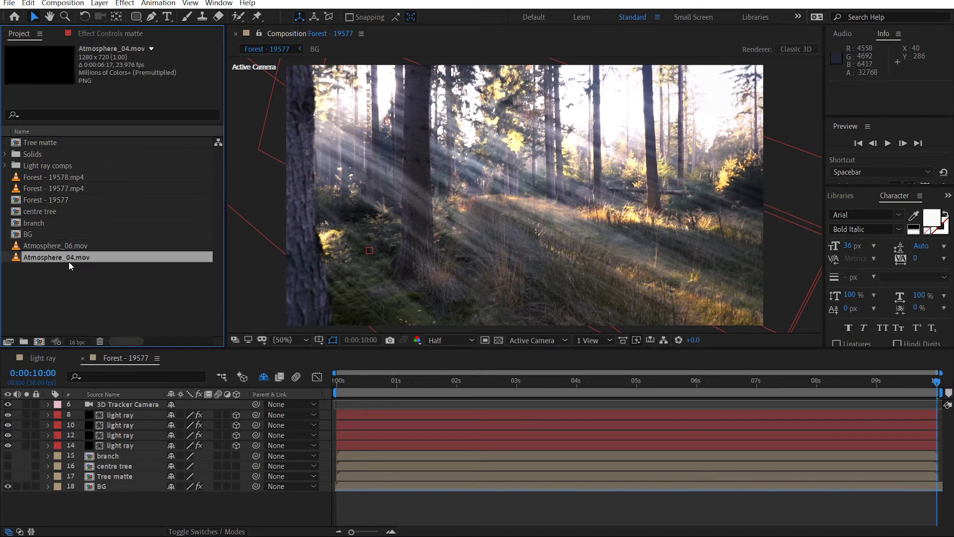
left_click_drag(71, 251, 139, 405)
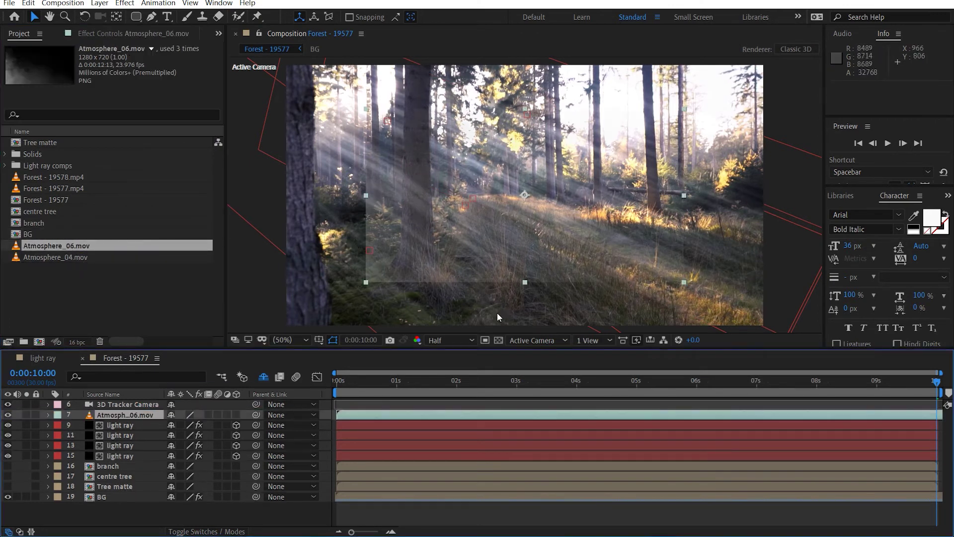
Scale the smoke layer to 153% and scrub the opening seconds to preview it.
key("s")
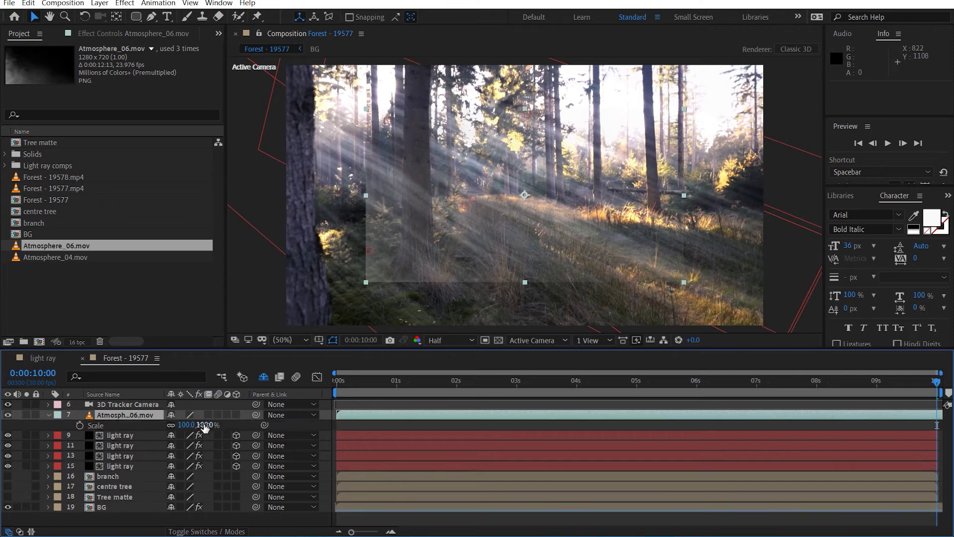
left_click_drag(206, 427, 241, 426)
left_click(361, 386)
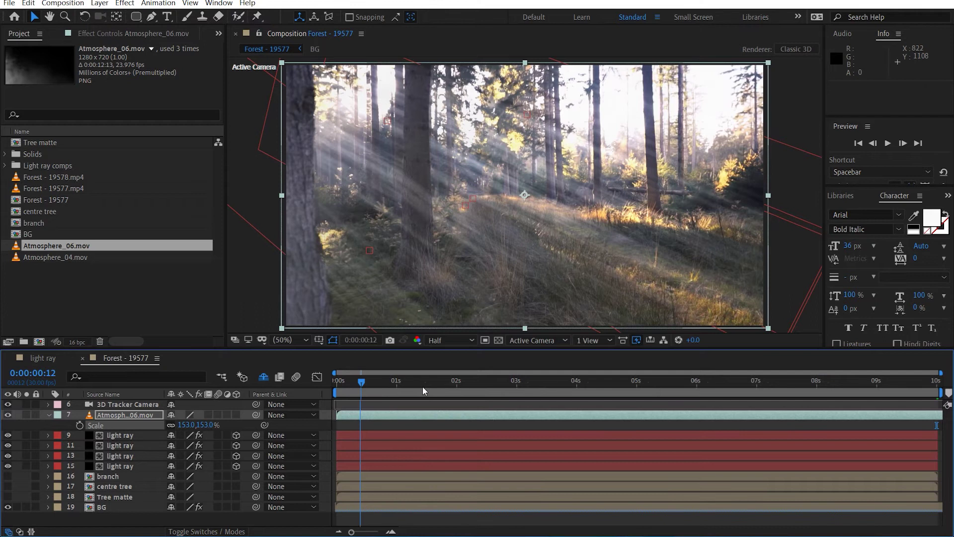
left_click_drag(423, 387, 661, 388)
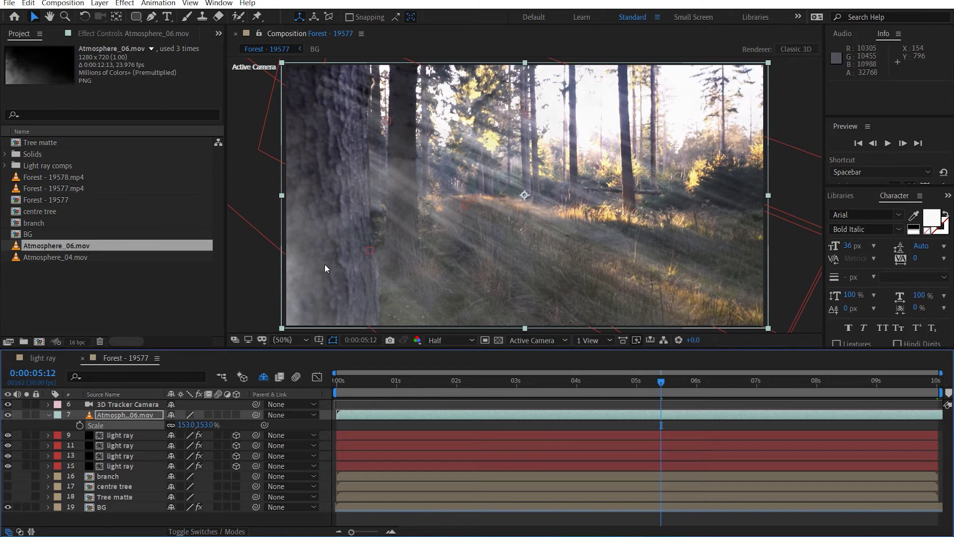
Apply Set Matte to Atmosphere_06.mov taking an inverted matte from 18. Tree matte.
key("F3")
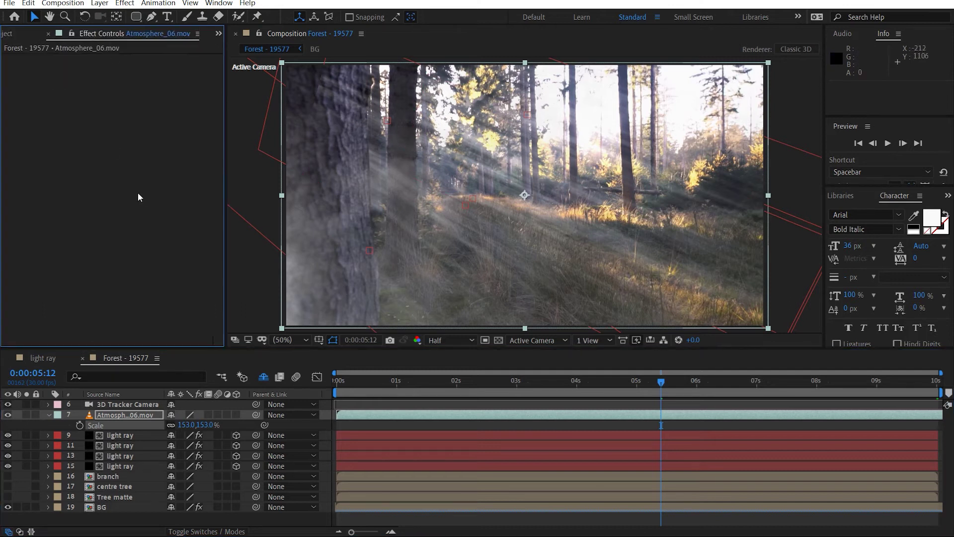
key("s")
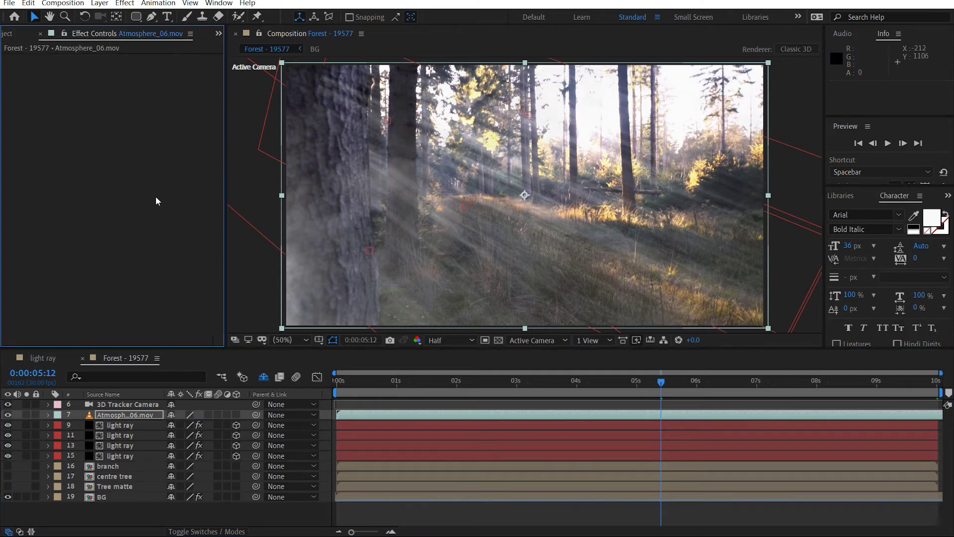
left_click(138, 415)
key("ctrl+space")
type("et")
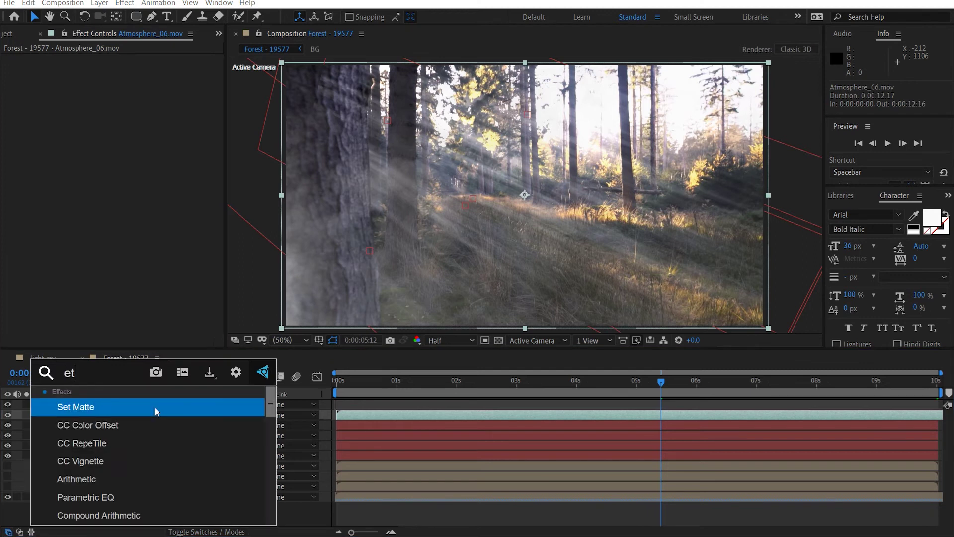
left_click(154, 407)
left_click(141, 71)
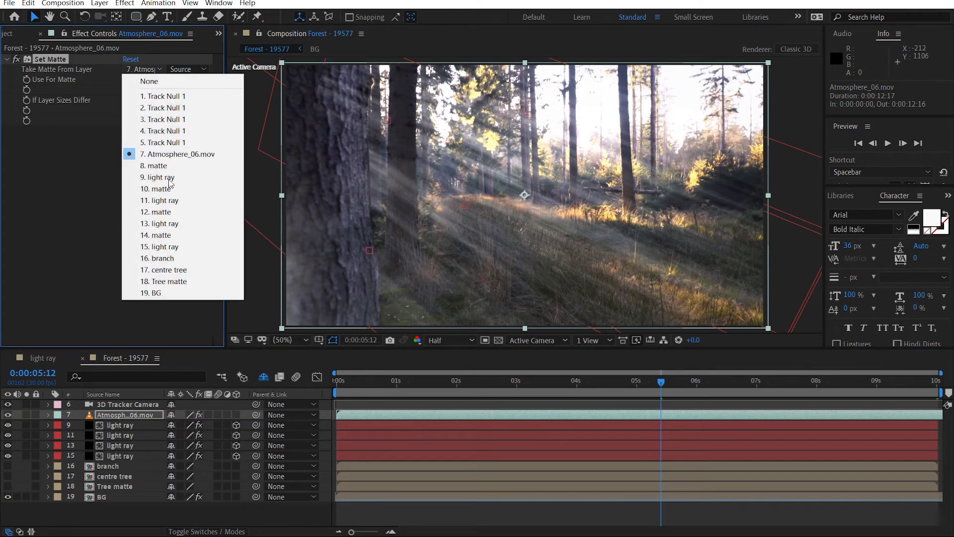
left_click(151, 283)
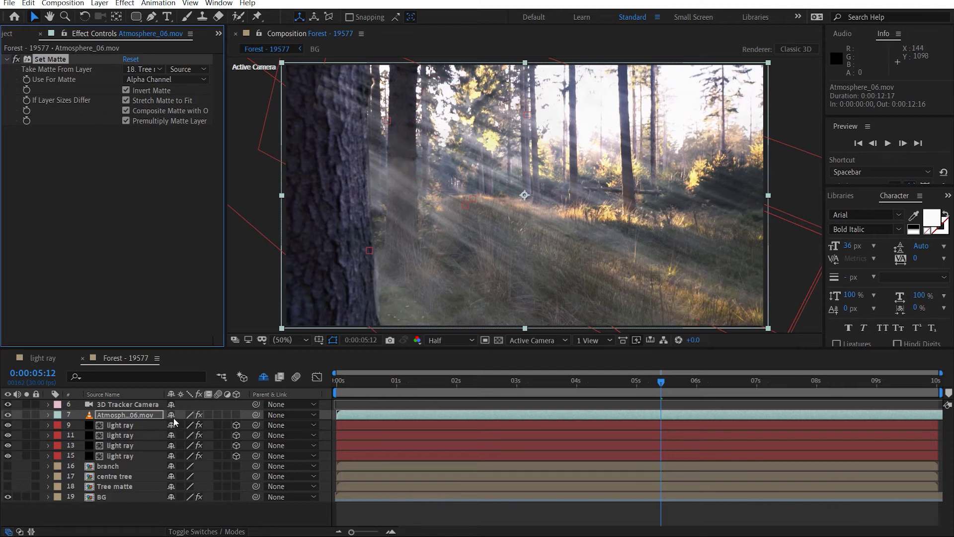
Time-stretch the smoke layer to 150% and start it about three seconds earlier.
right_click(155, 415)
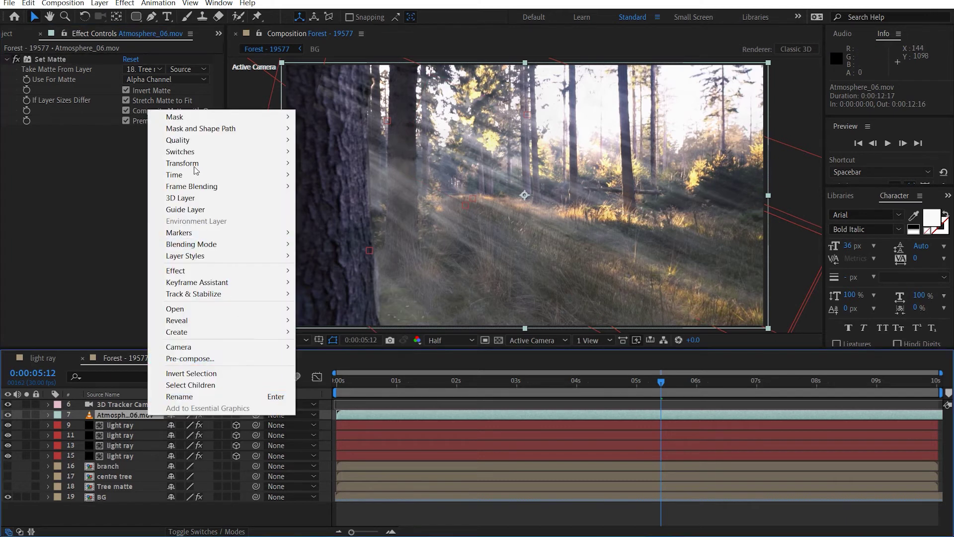
mouse_move(194, 174)
left_click(351, 201)
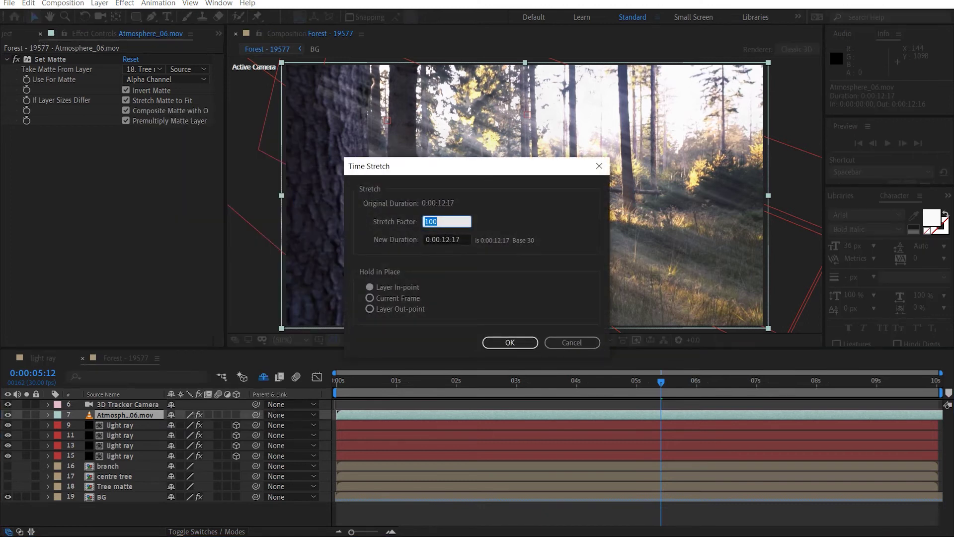
type("15")
key("Return")
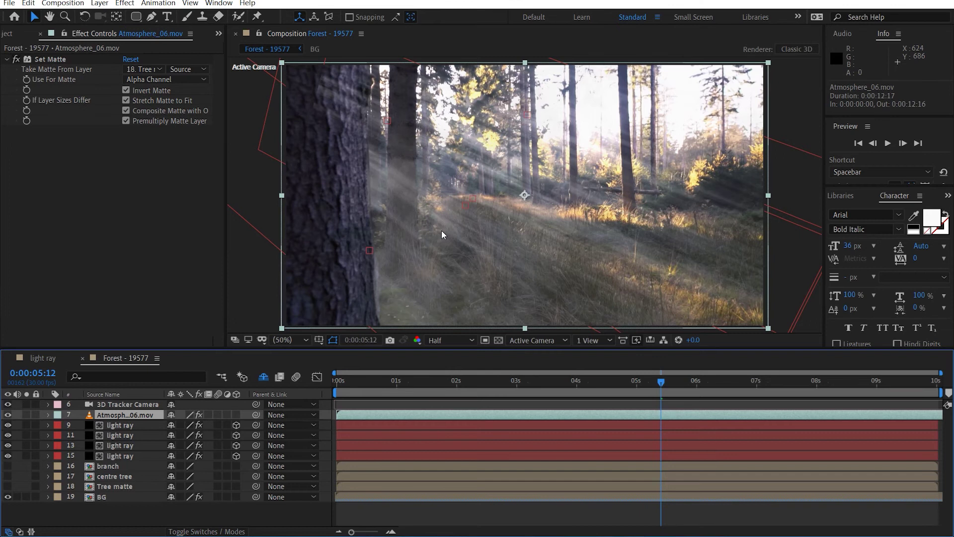
left_click_drag(604, 417, 418, 427)
Duplicate the smoke layer, mirror the copy horizontally, and remove its Set Matte.
key("ctrl+d")
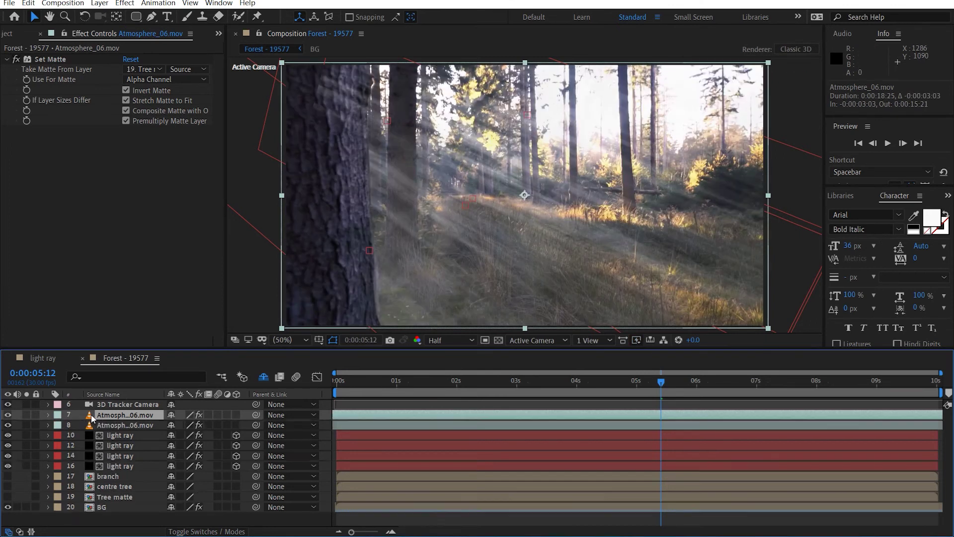
left_click_drag(346, 199, 785, 214)
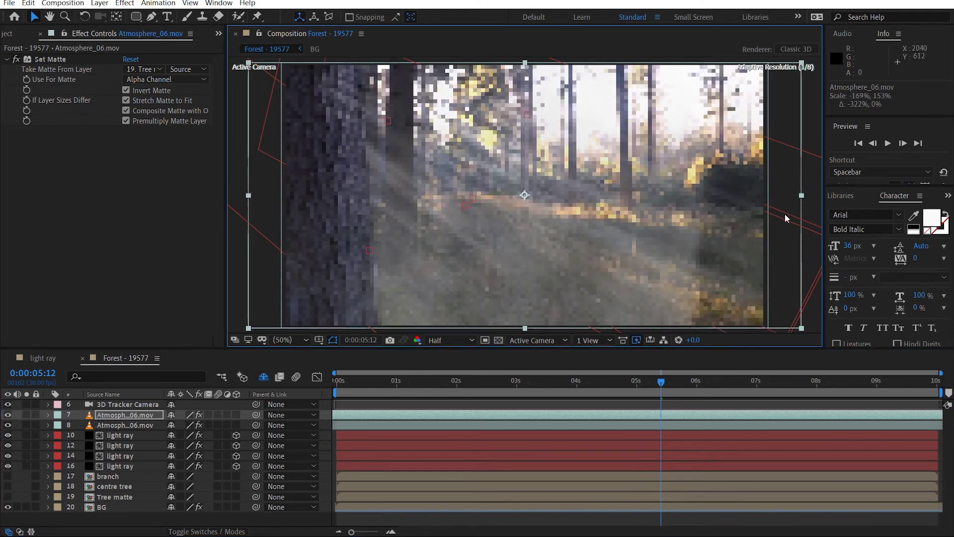
left_click(141, 93)
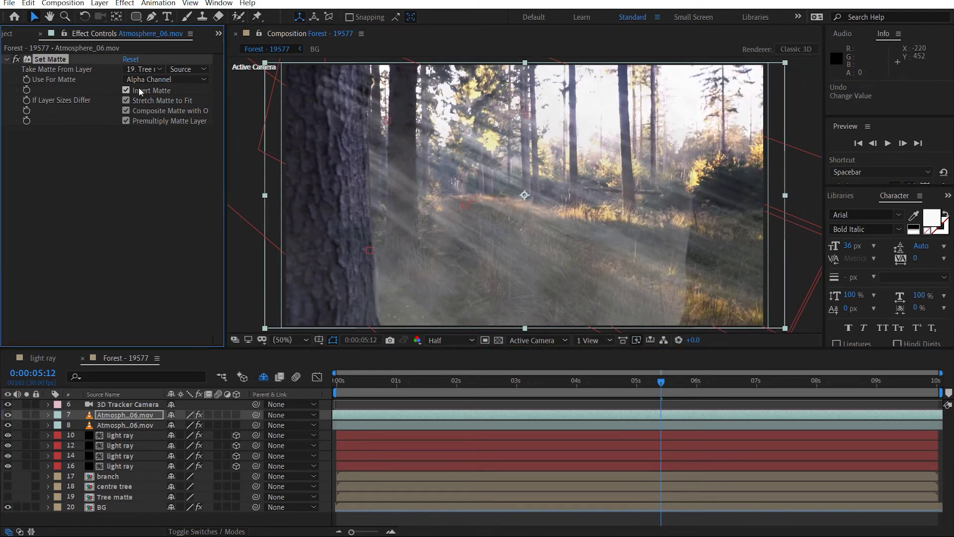
key("Delete")
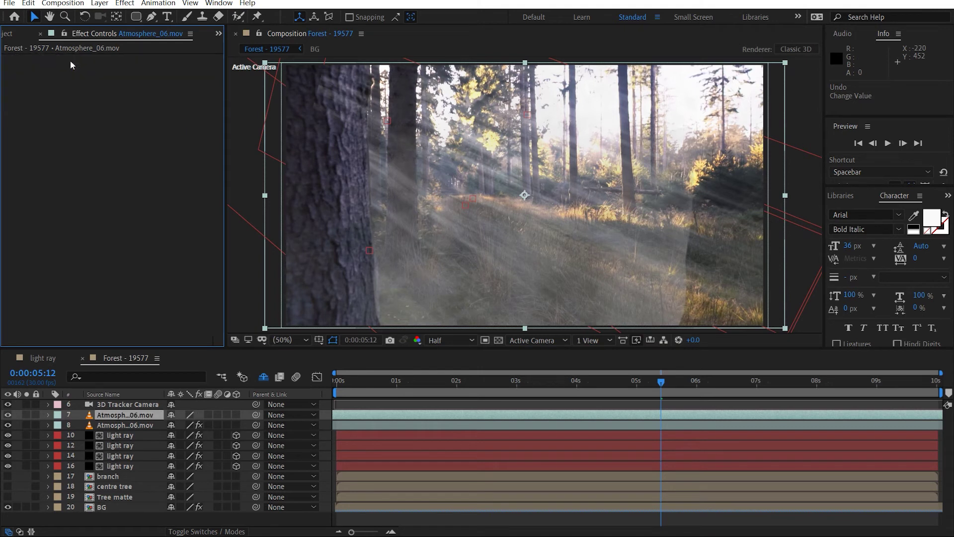
Shift the mirrored smoke copy six seconds earlier and set both smoke layers to 50% opacity.
left_click_drag(447, 422, 90, 425)
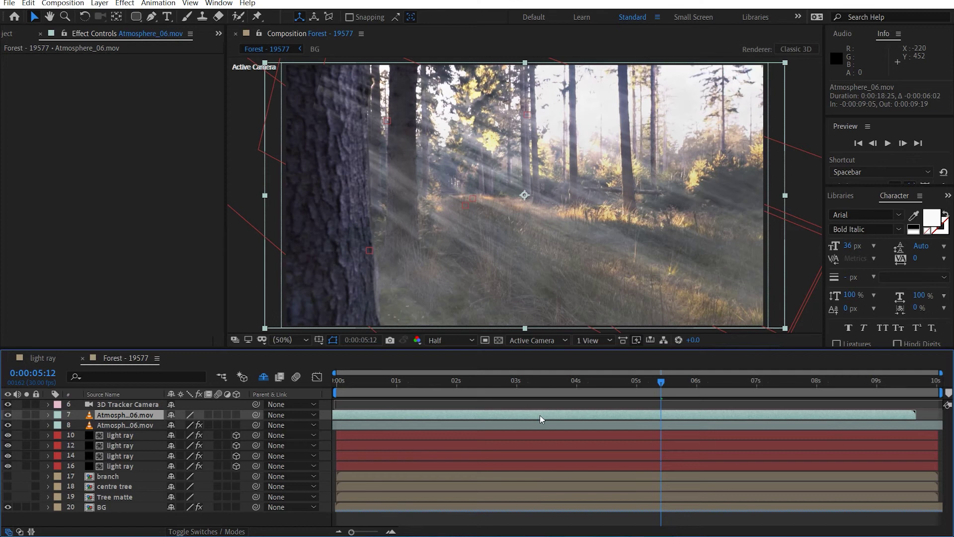
left_click(144, 426, "shift")
key("t")
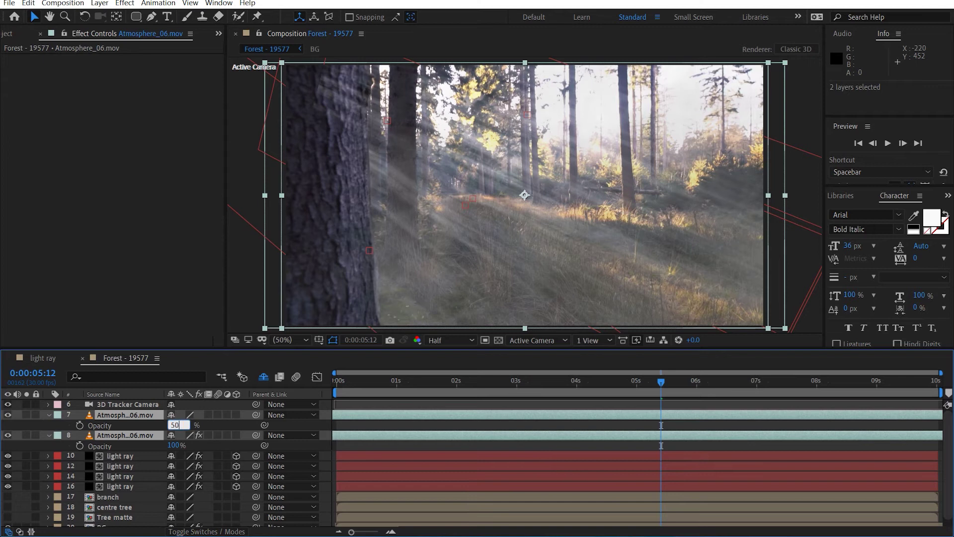
type("50")
key("Return")
left_click(241, 289)
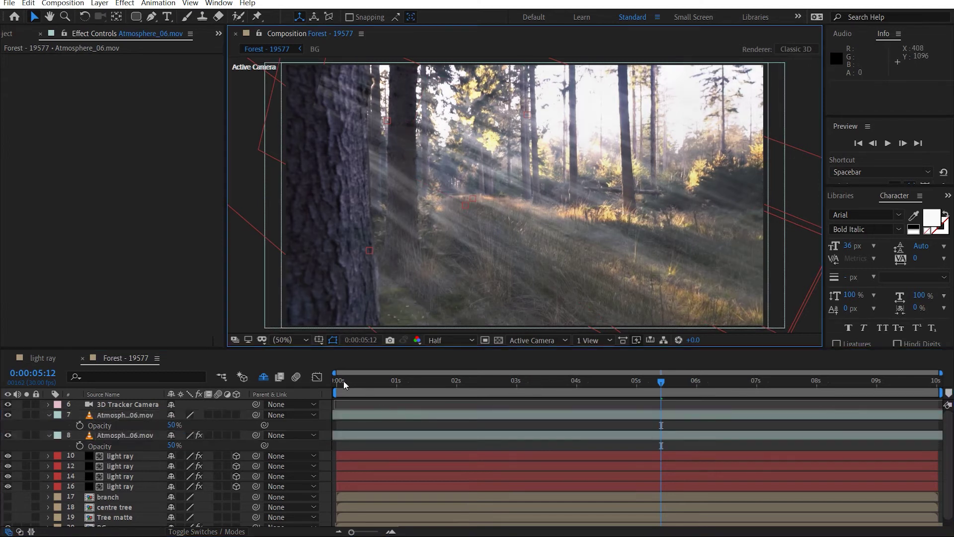
left_click_drag(344, 381, 857, 392)
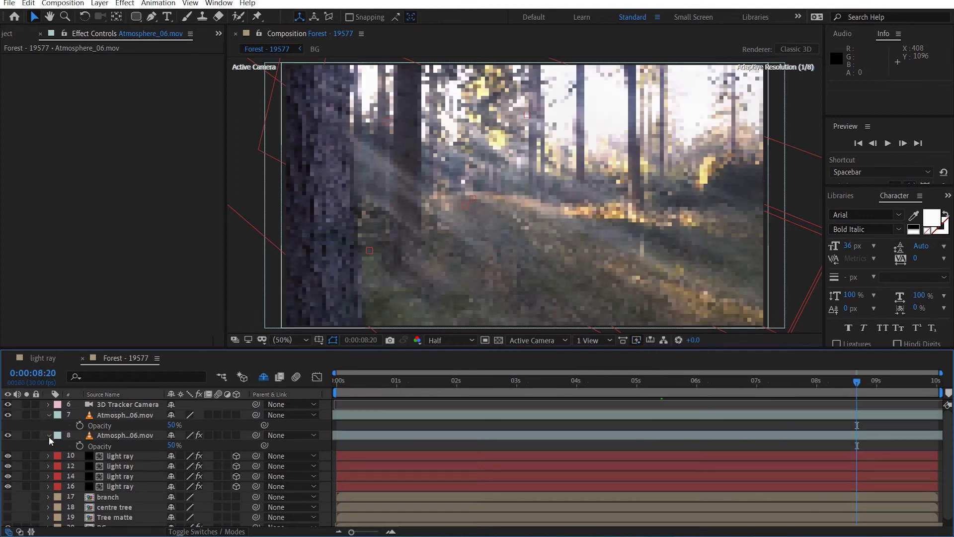
Set both Atmosphere_06.mov smoke layers to the Screen blending mode.
left_click(49, 414)
left_click(49, 425)
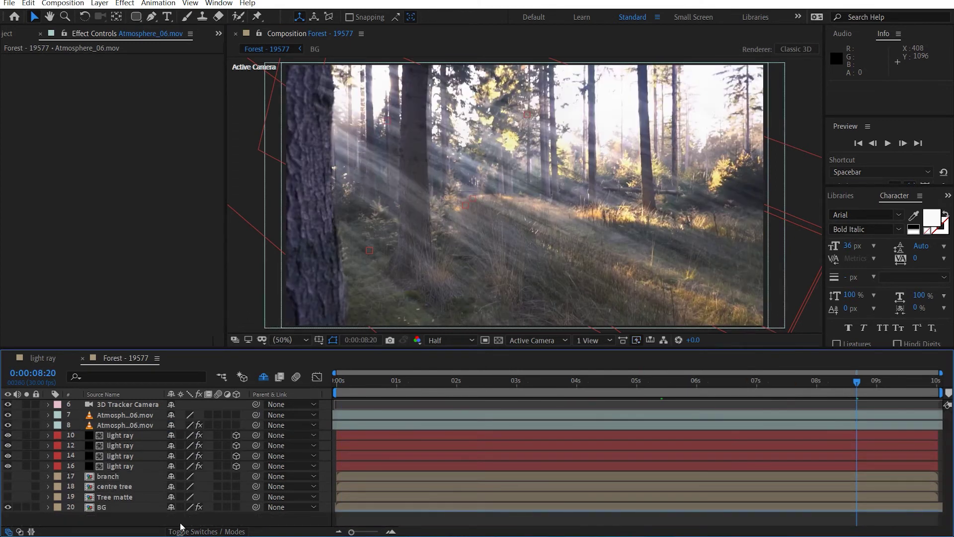
left_click(182, 527)
left_click(133, 424)
left_click(164, 415, "shift")
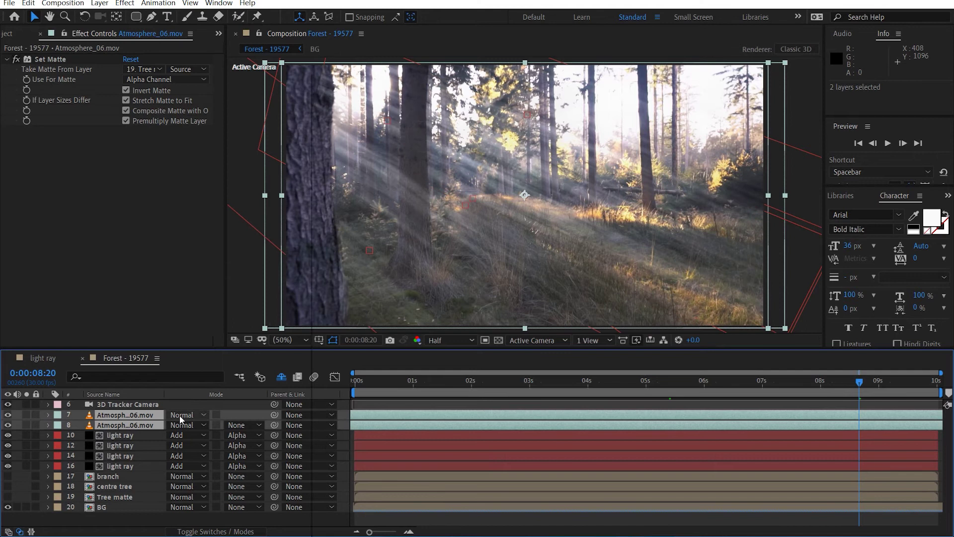
left_click(180, 419)
left_click(219, 213)
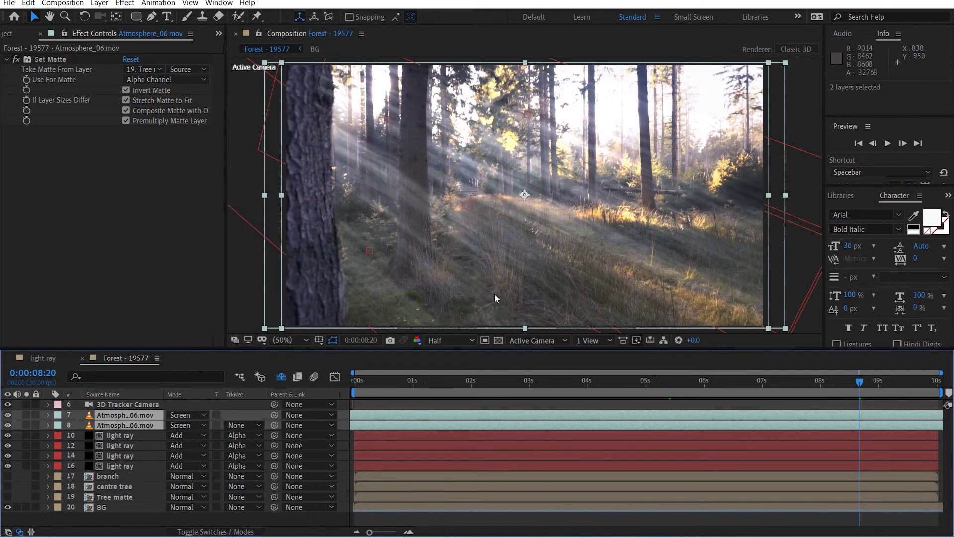
left_click(237, 284)
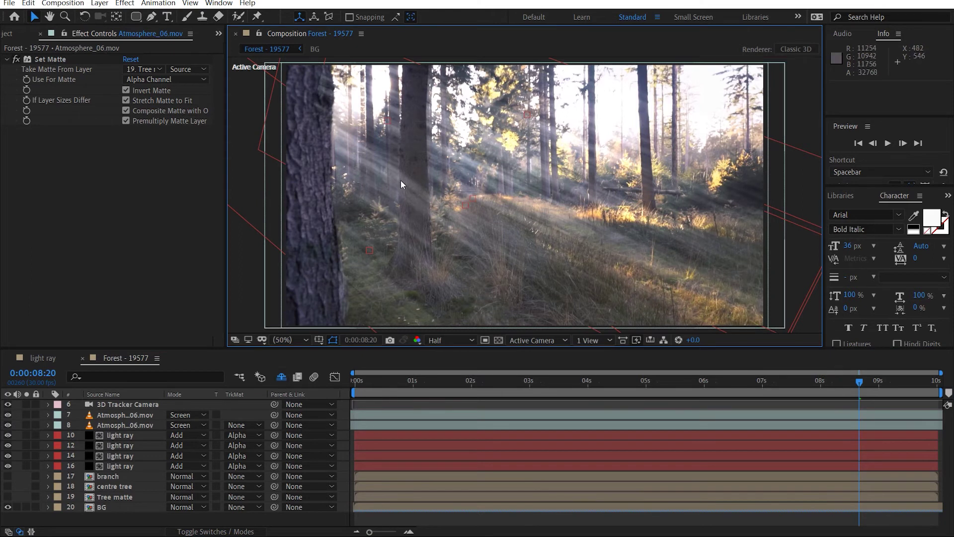
key("Page_Down")
key("Page_Down")
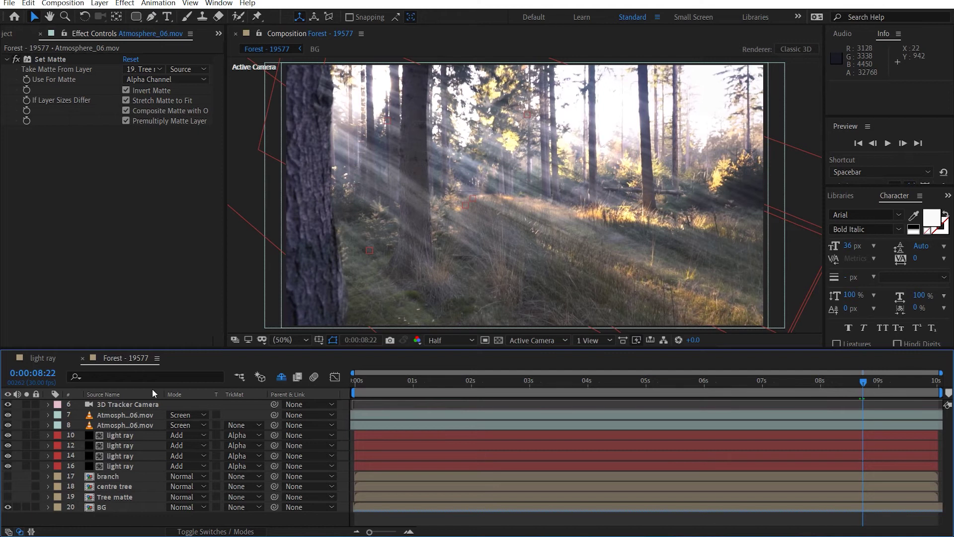
Add two adjustment layers, naming the lower one cc and the top one Vignette.
key("ctrl+alt+y")
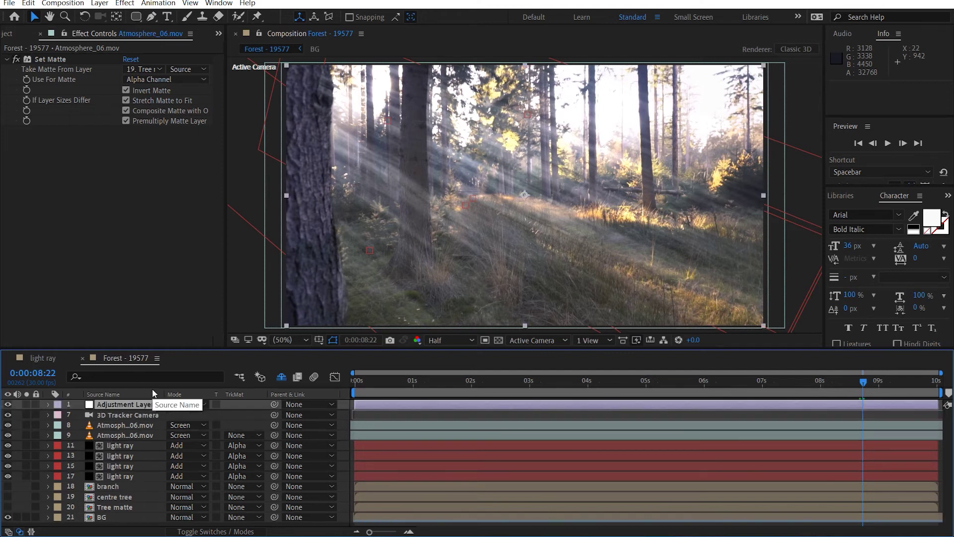
key("ctrl+alt+y")
left_click(151, 411)
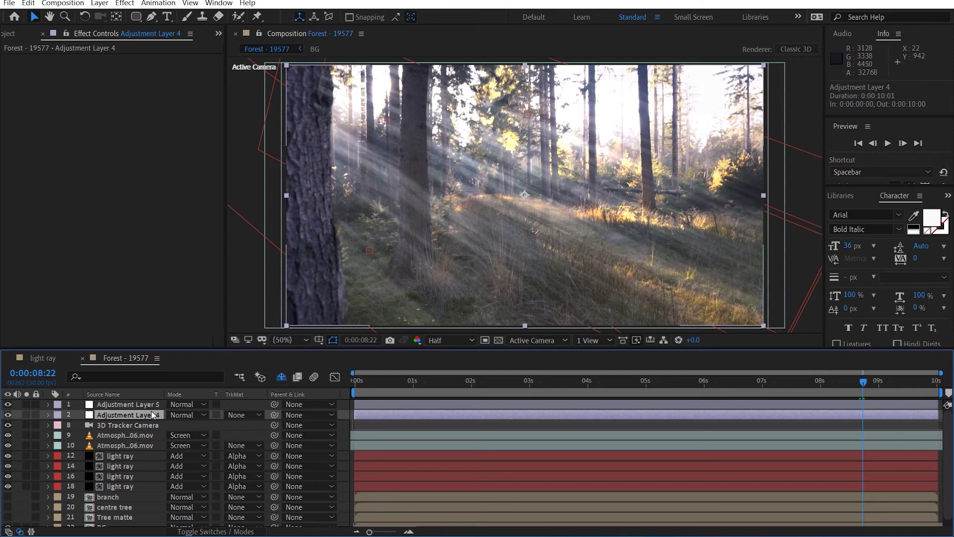
key("Return")
type("cc")
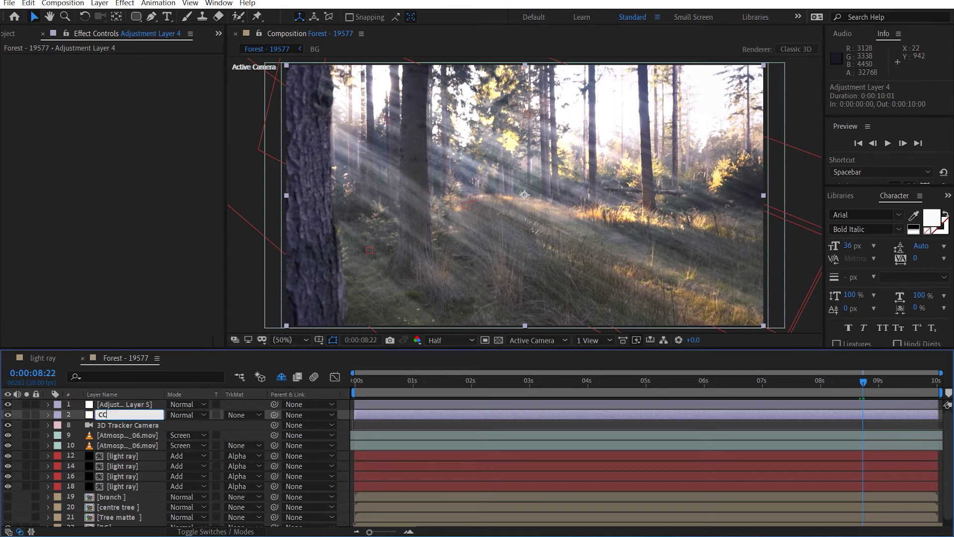
key("Return")
left_click(153, 409)
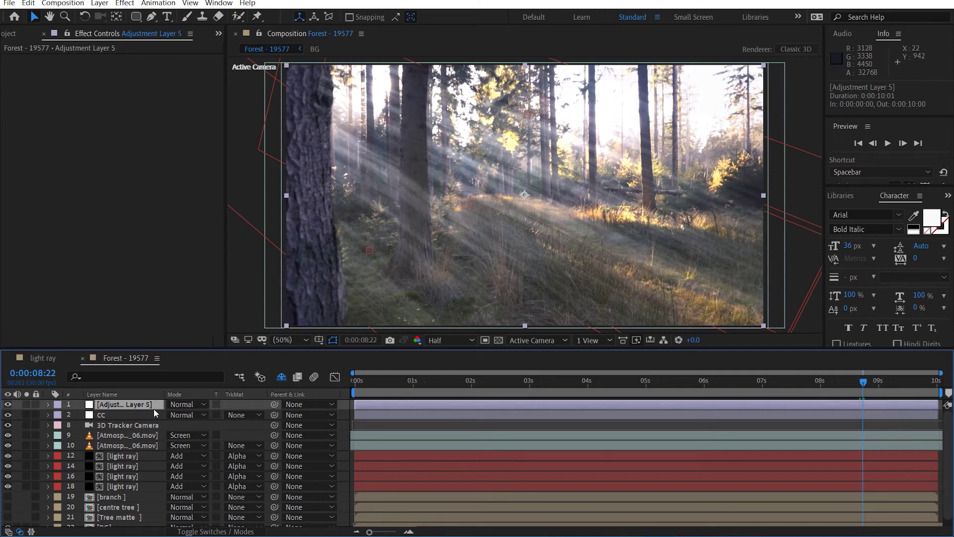
key("Return")
type("Vignette")
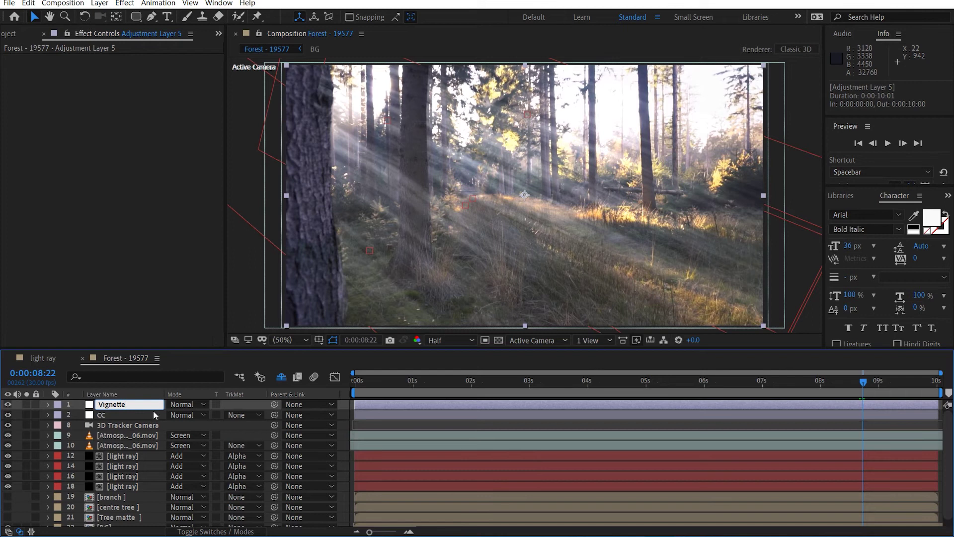
key("Return")
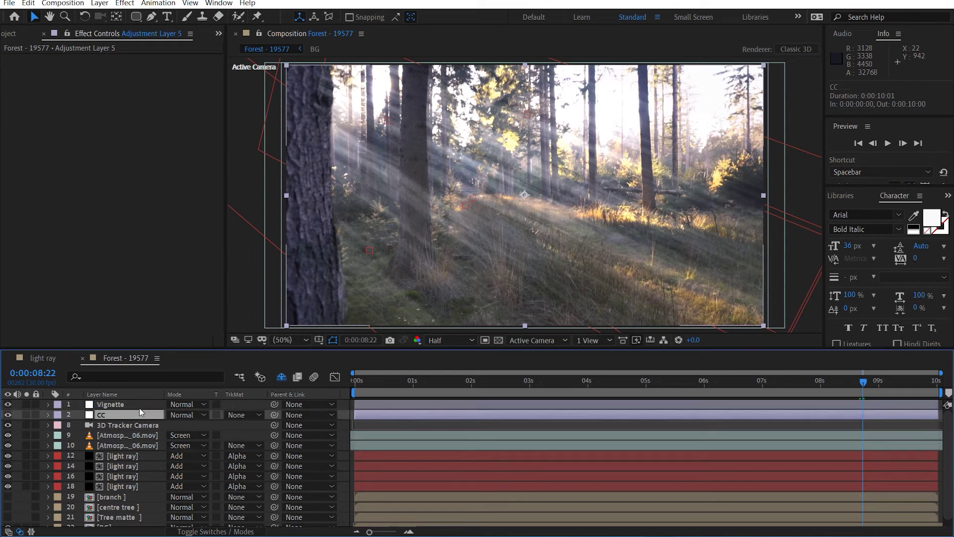
key("ctrl+space")
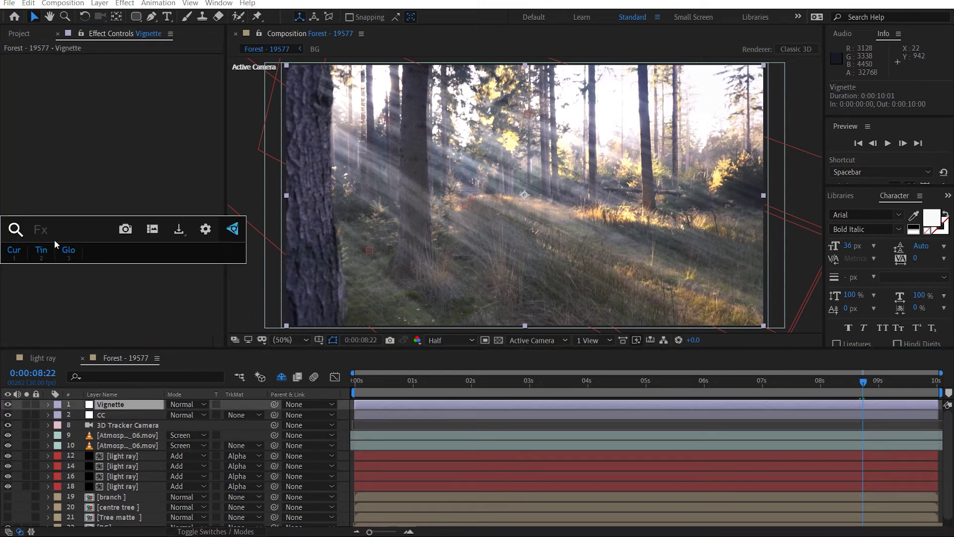
Darken the Vignette layer with Curves and give it a full-layer elliptical mask in Subtract mode.
key("1")
left_click_drag(106, 180, 112, 201)
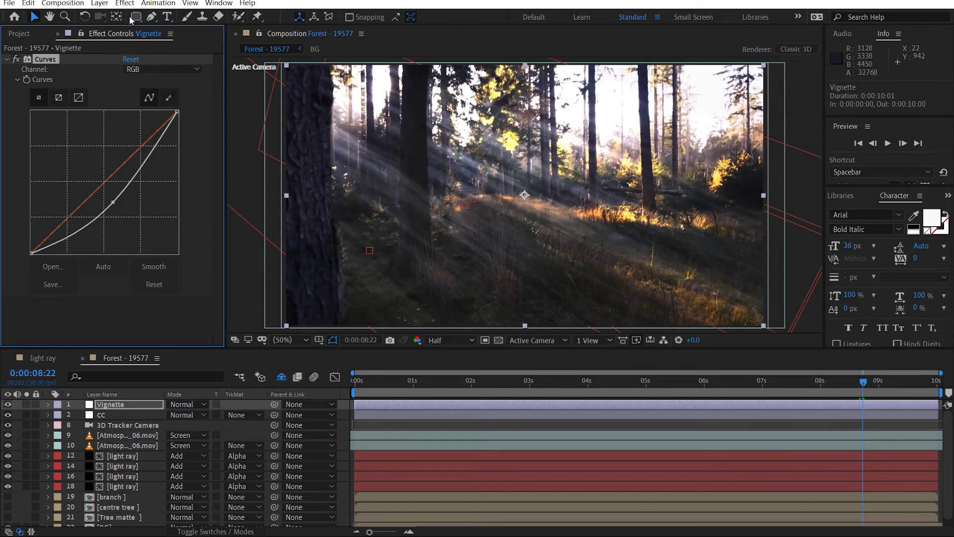
left_click_drag(135, 16, 163, 34)
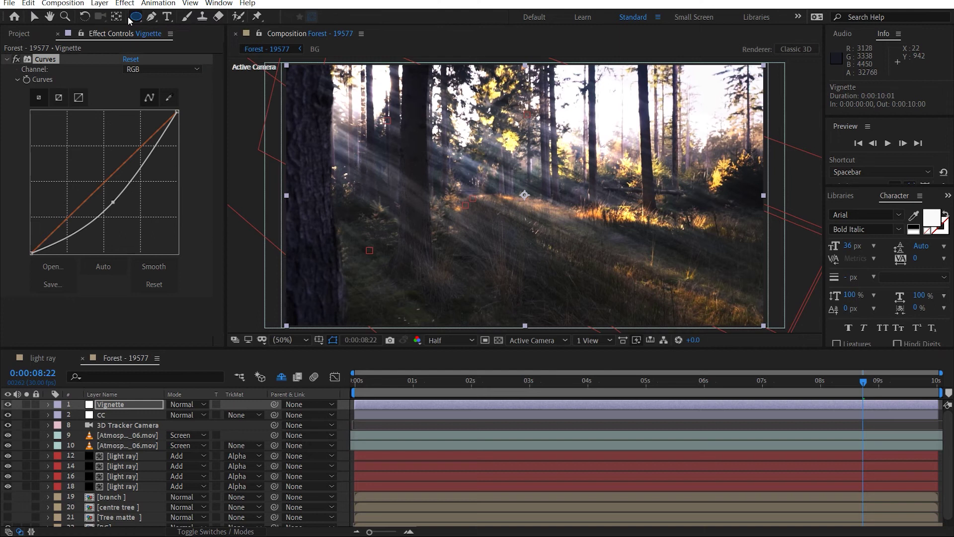
double_click(135, 17)
key("v")
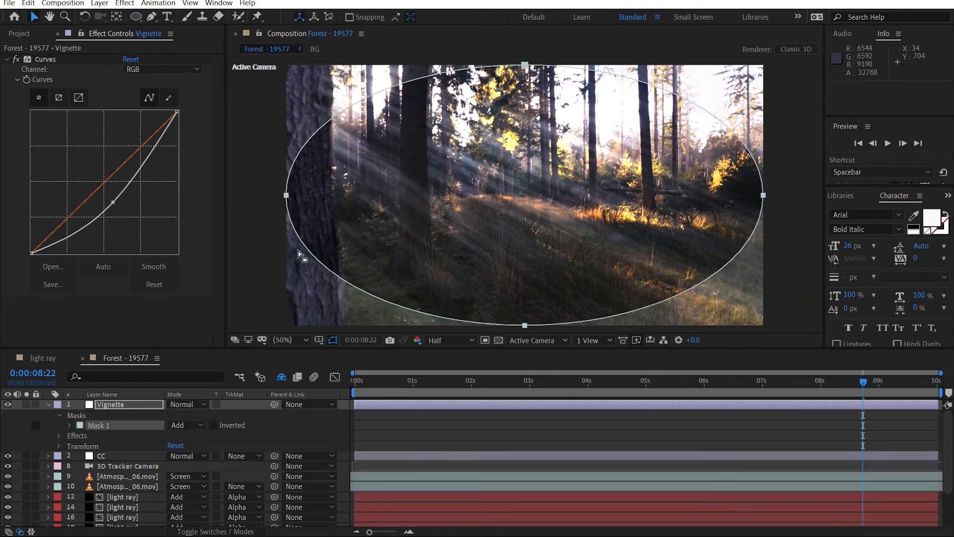
left_click(201, 425)
left_click(220, 459)
Feather the Vignette mask edge by 400 pixels.
key("f")
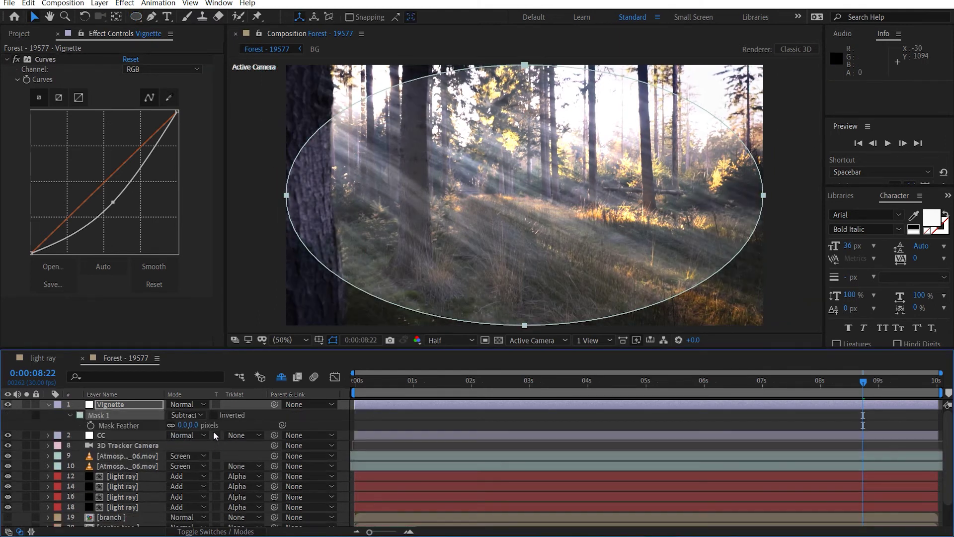
left_click_drag(198, 426, 439, 426)
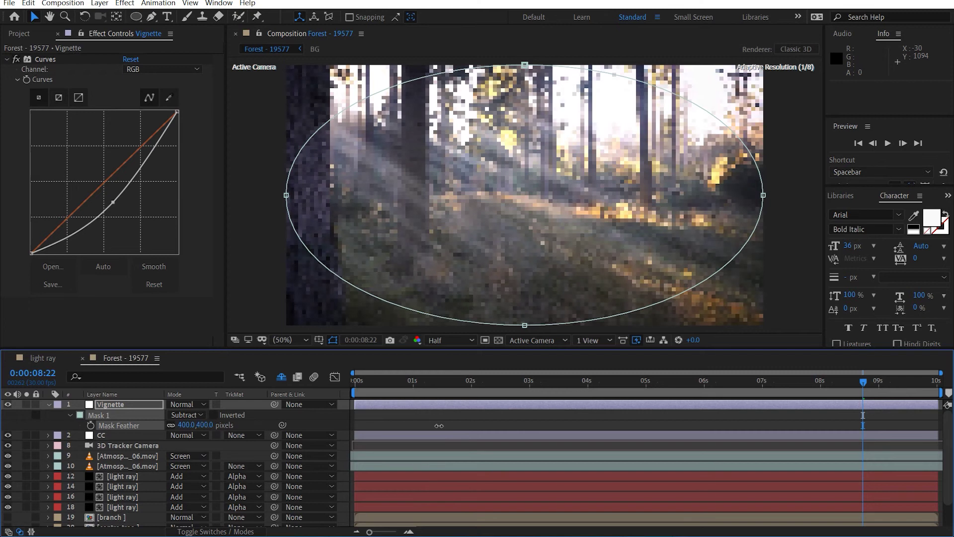
left_click(204, 425)
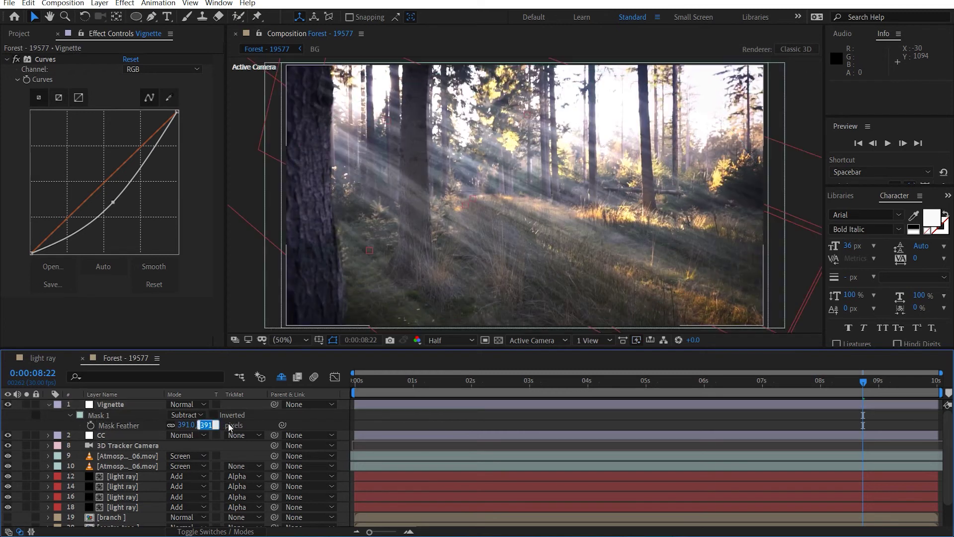
key("Return")
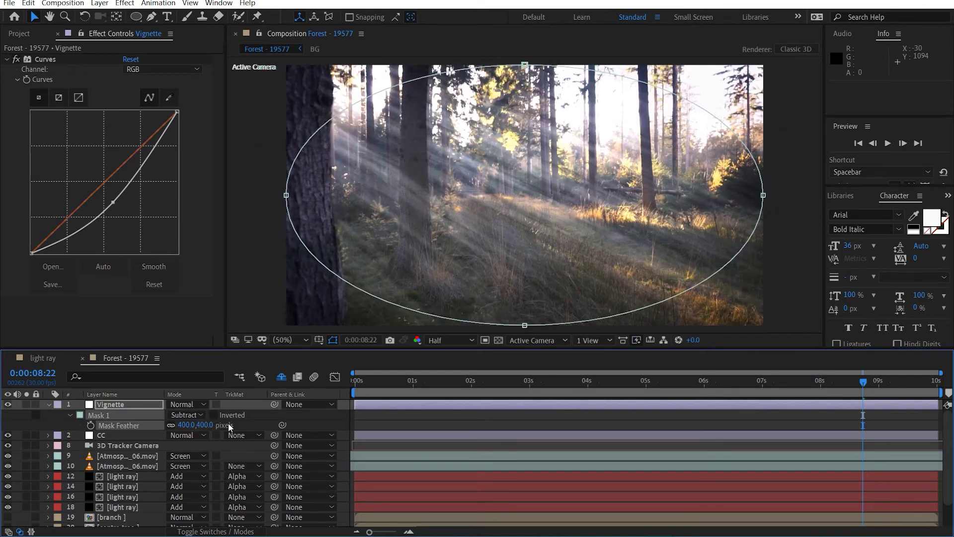
Add Looks, Curves and Tint effects to the cc layer, with Tint disabled.
left_click(134, 436)
key("ctrl+space")
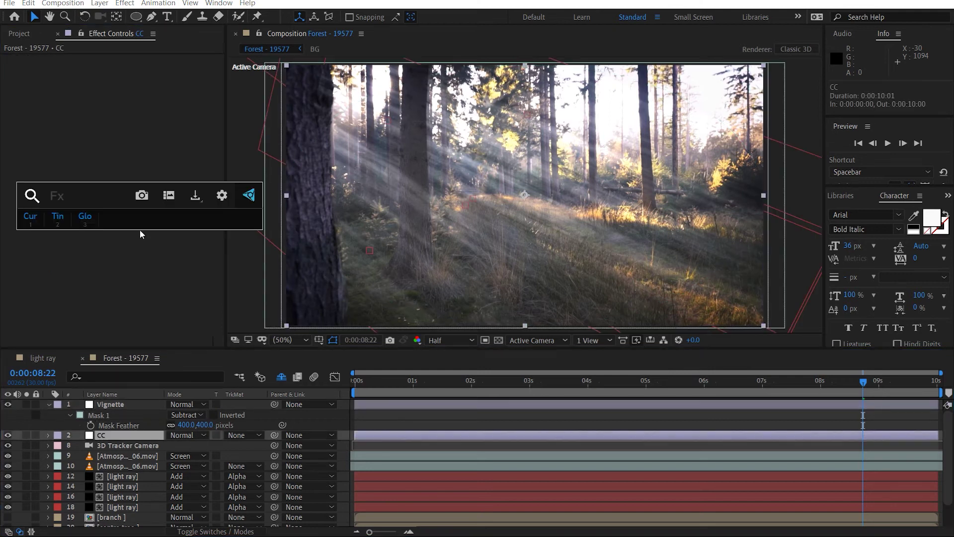
type("look")
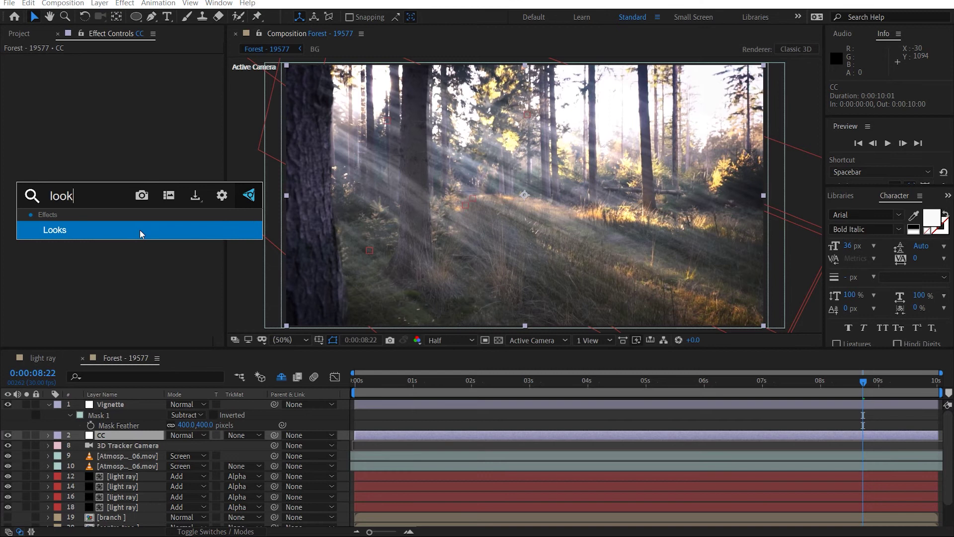
key("Return")
key("ctrl+space")
type("curves")
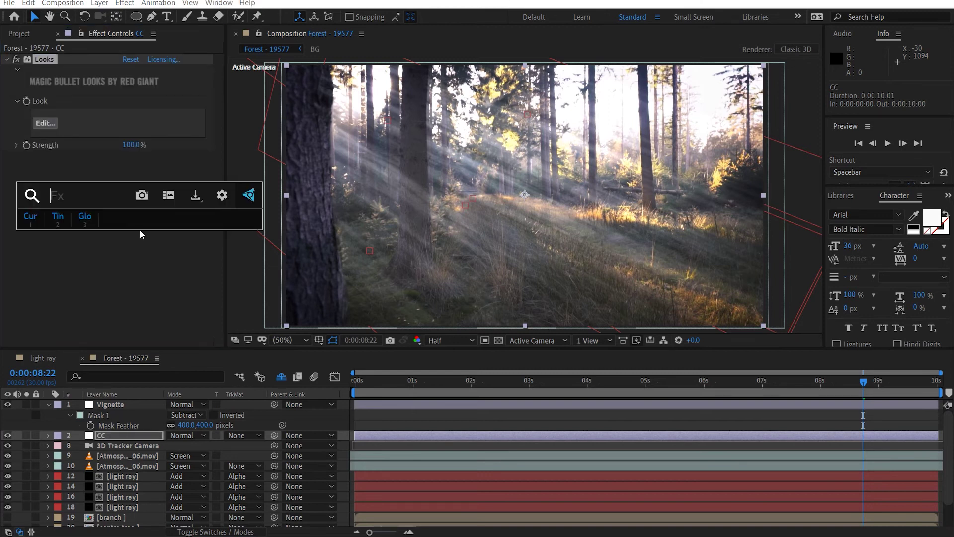
key("Return")
key("ctrl+space")
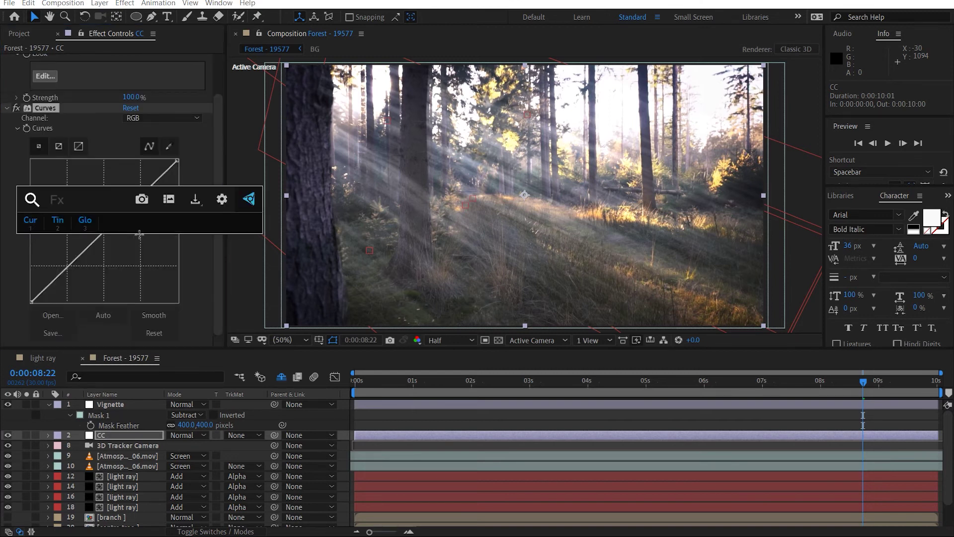
key("2")
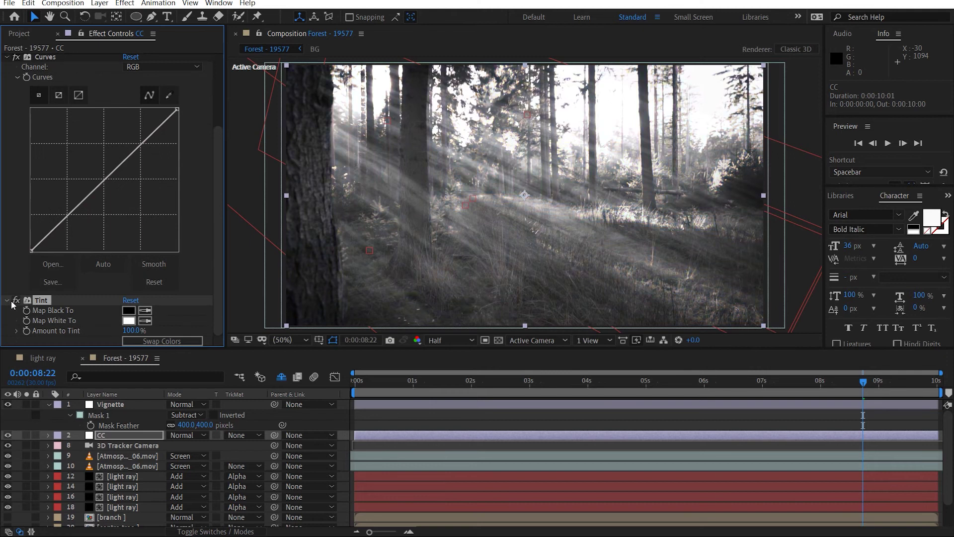
left_click(15, 300)
scroll(24, 274, "up", 3)
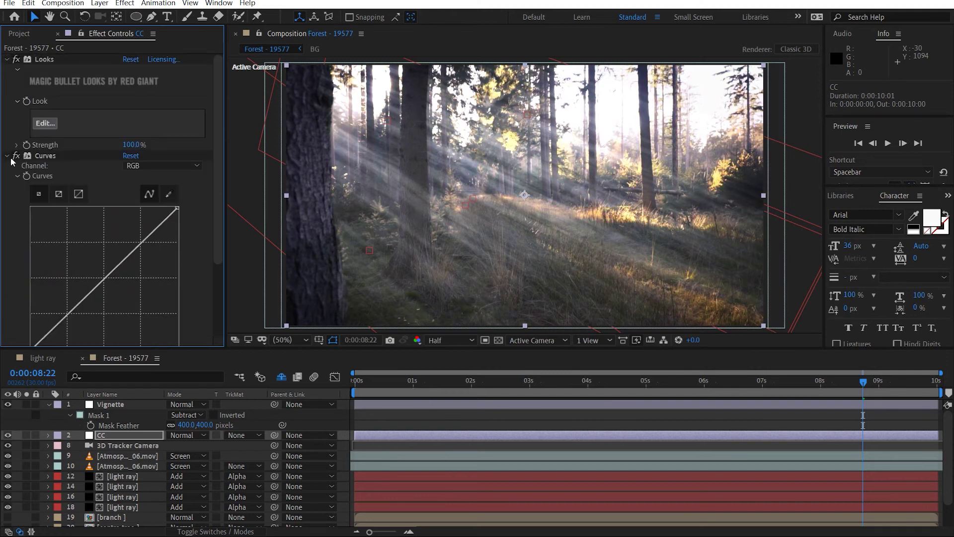
Grade the cc layer with the Classic Warm and Fuzzy look in Magic Bullet Looks and apply it.
left_click(46, 124)
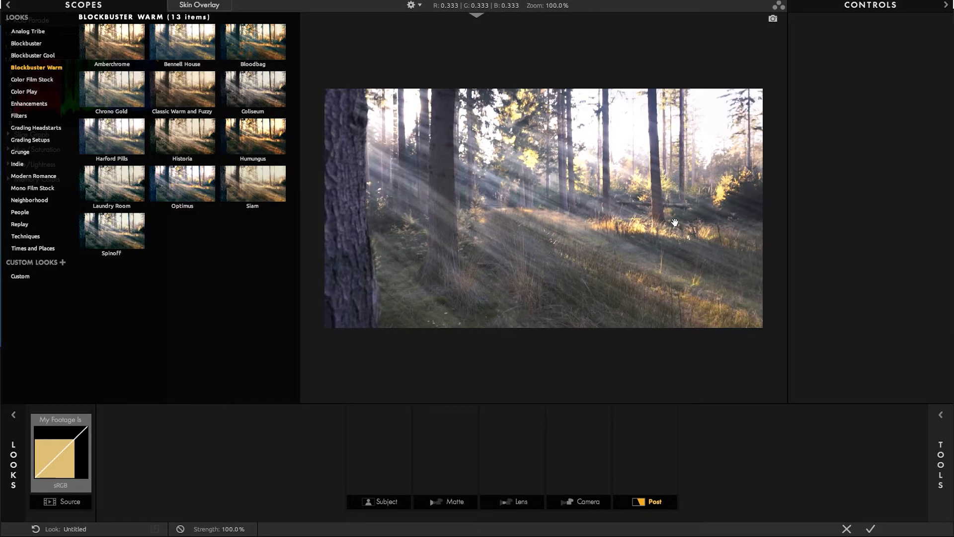
left_click(253, 42)
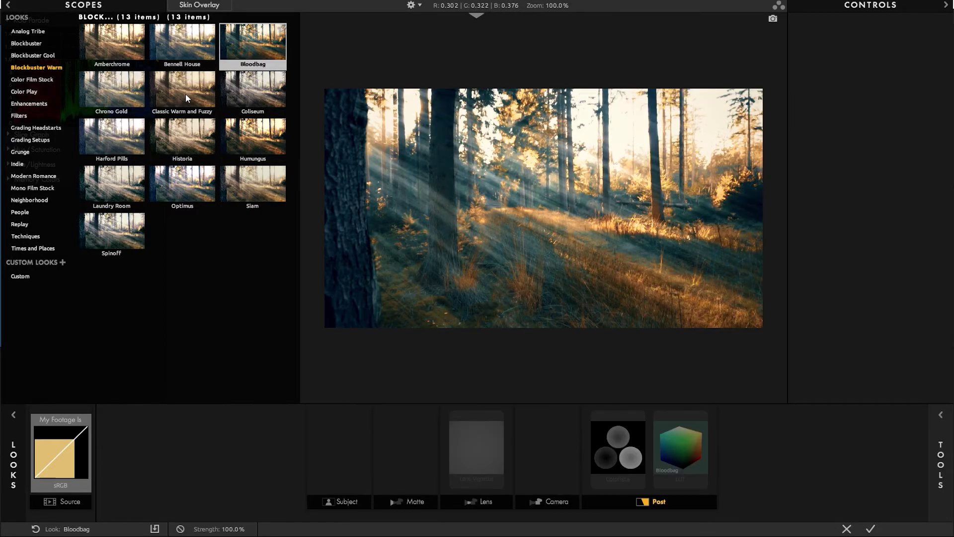
left_click(183, 97)
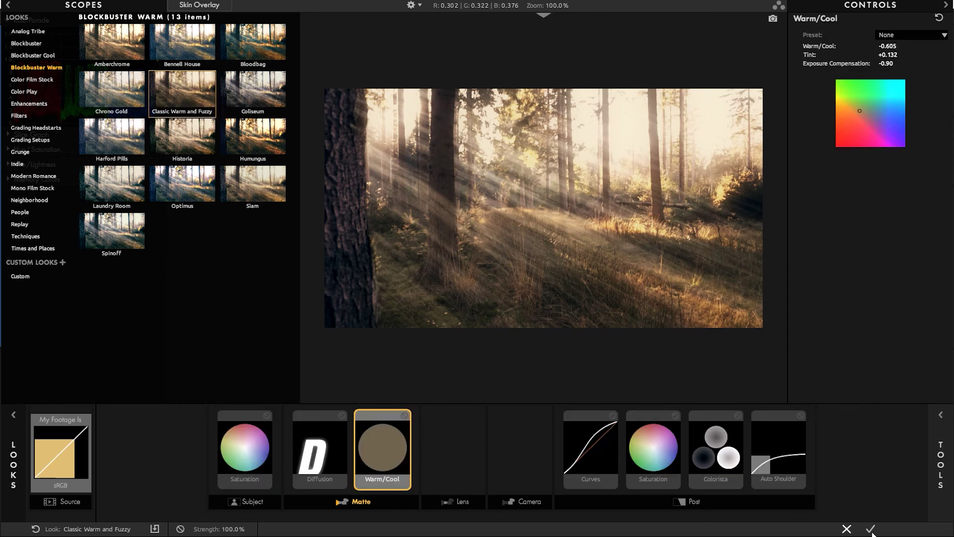
left_click(870, 529)
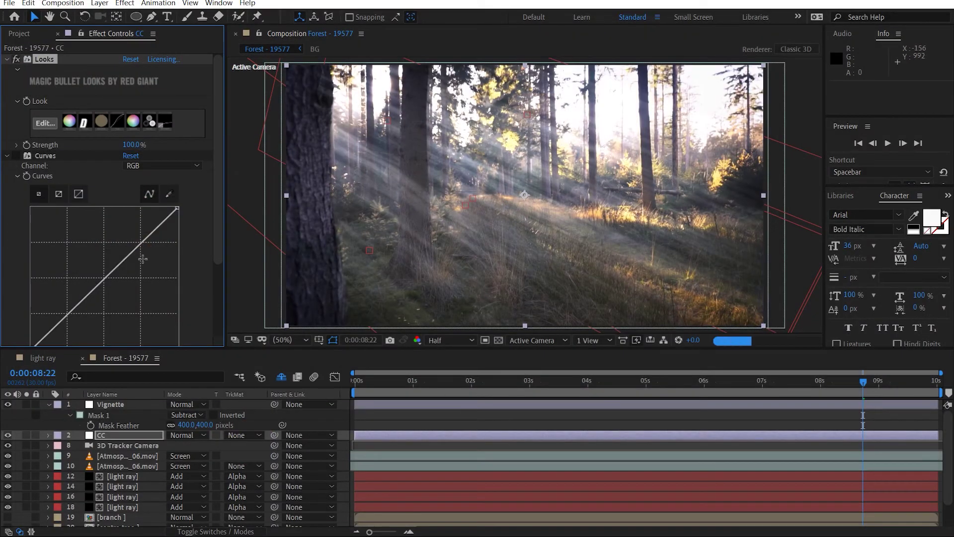
Lower the cc layer's RGB curve slightly to darken the grade.
scroll(70, 176, "down", 3)
key("h")
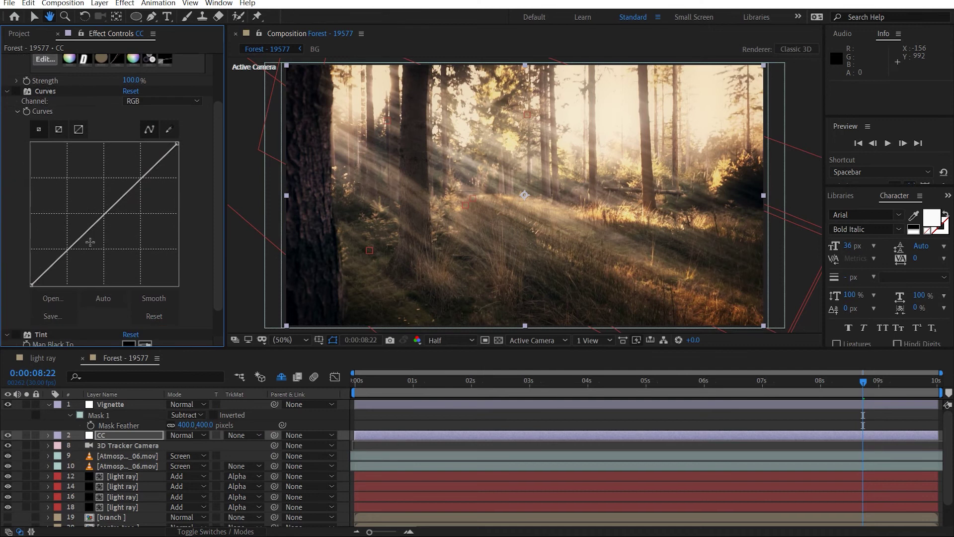
key("v")
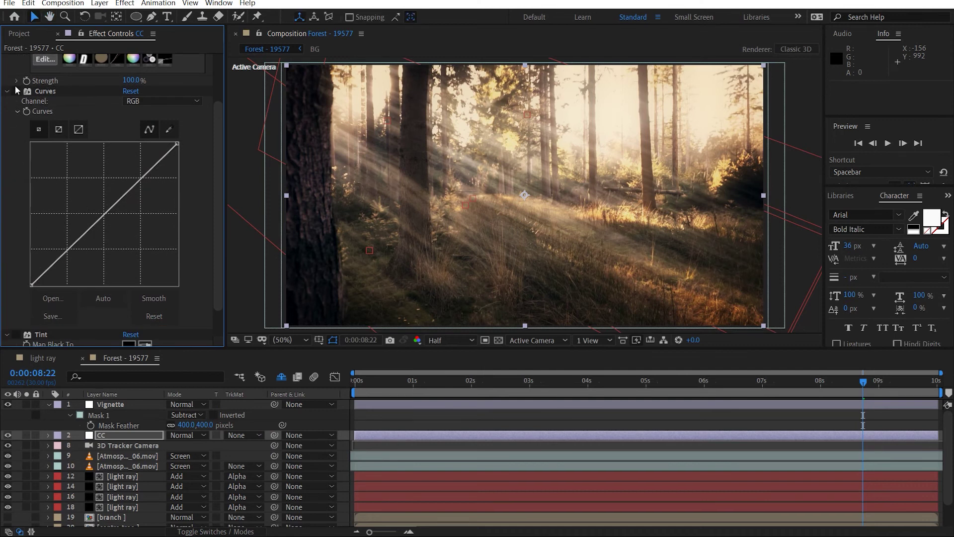
left_click(74, 252)
left_click_drag(74, 251, 70, 255)
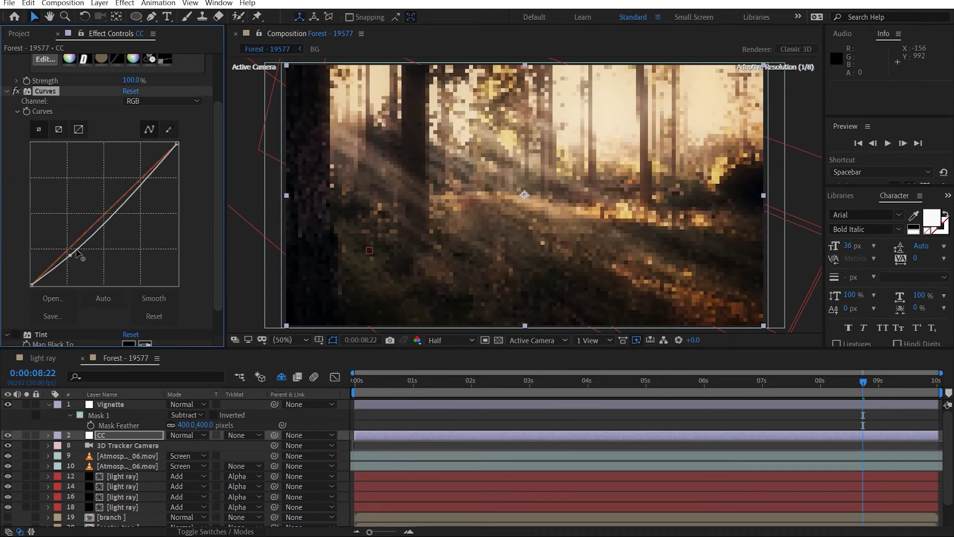
key("alt+3")
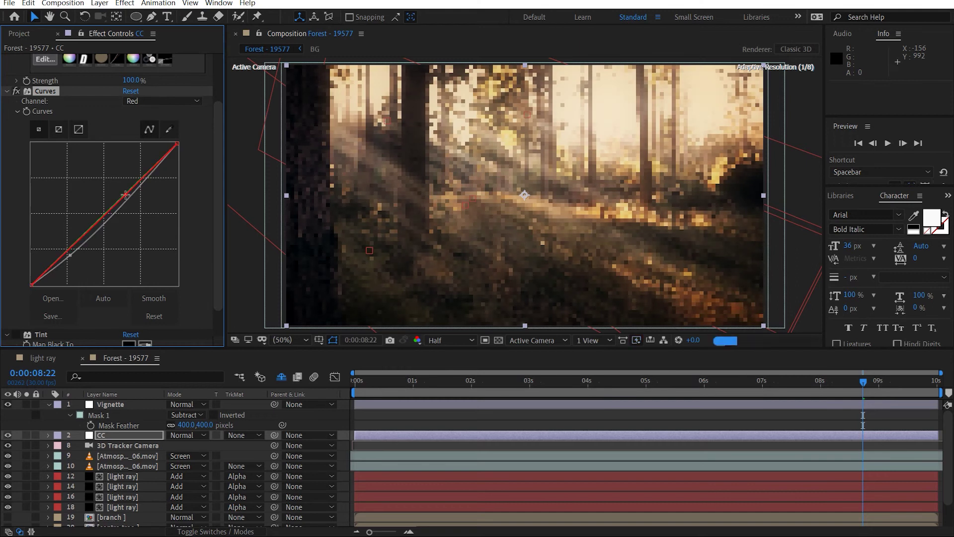
key("alt+2")
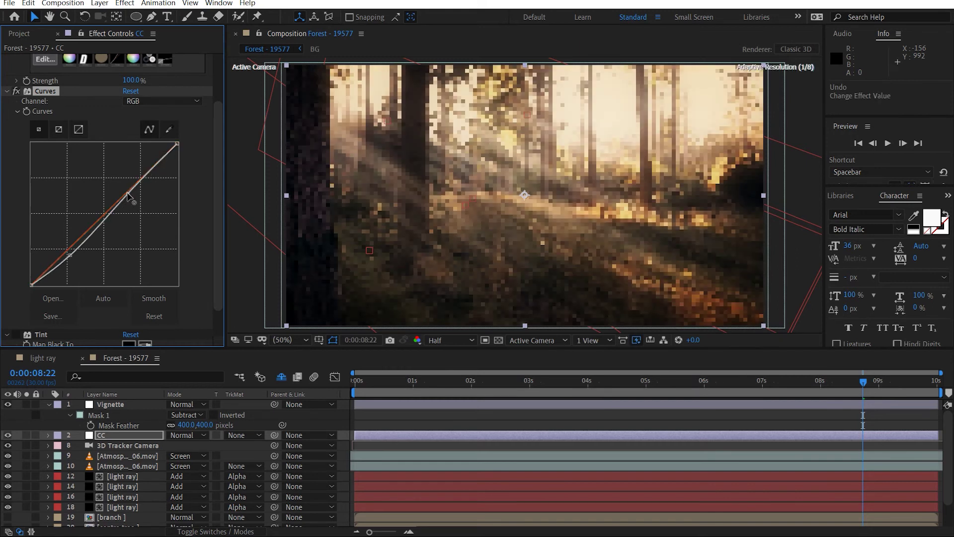
Raise the red channel curve slightly and nudge the blue channel curve.
left_click(158, 101)
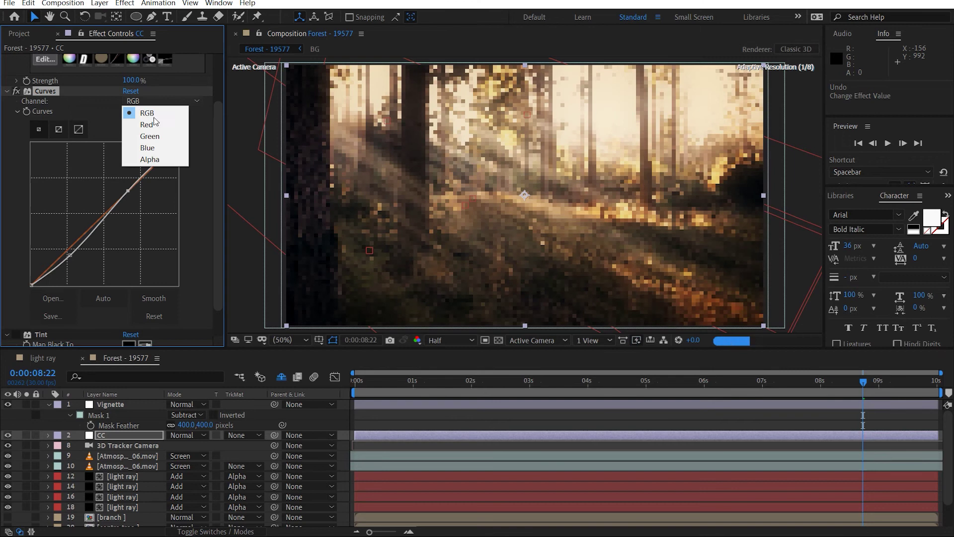
left_click(149, 125)
left_click_drag(102, 217, 101, 215)
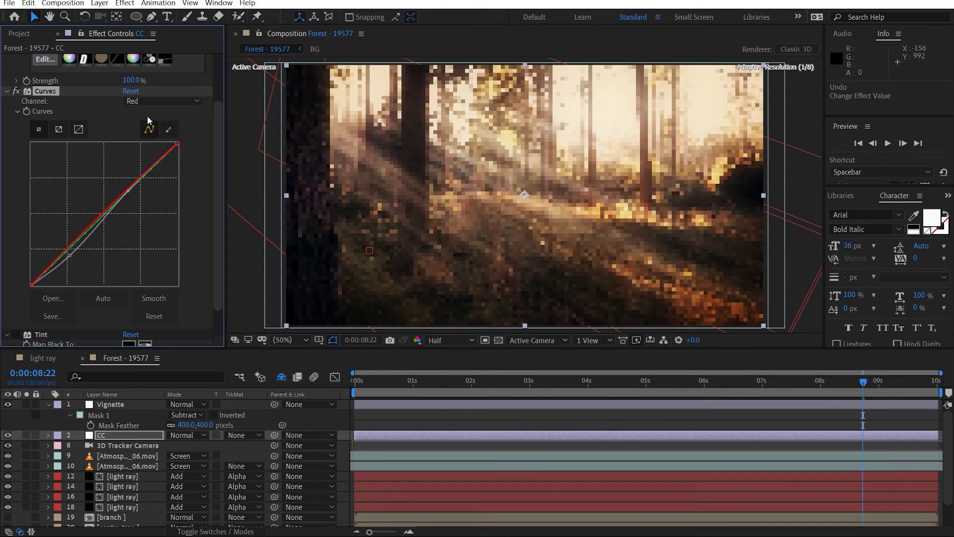
left_click(158, 101)
left_click(156, 147)
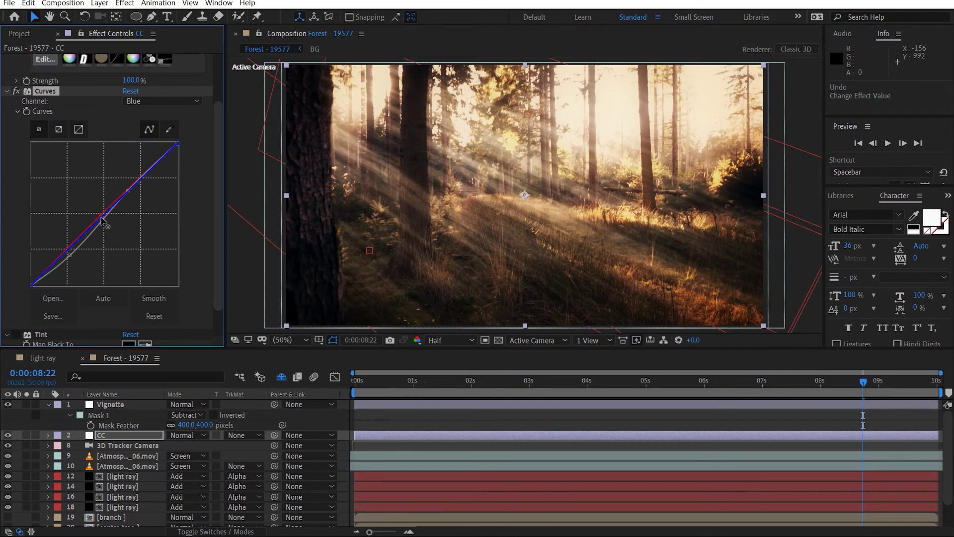
left_click_drag(102, 217, 103, 220)
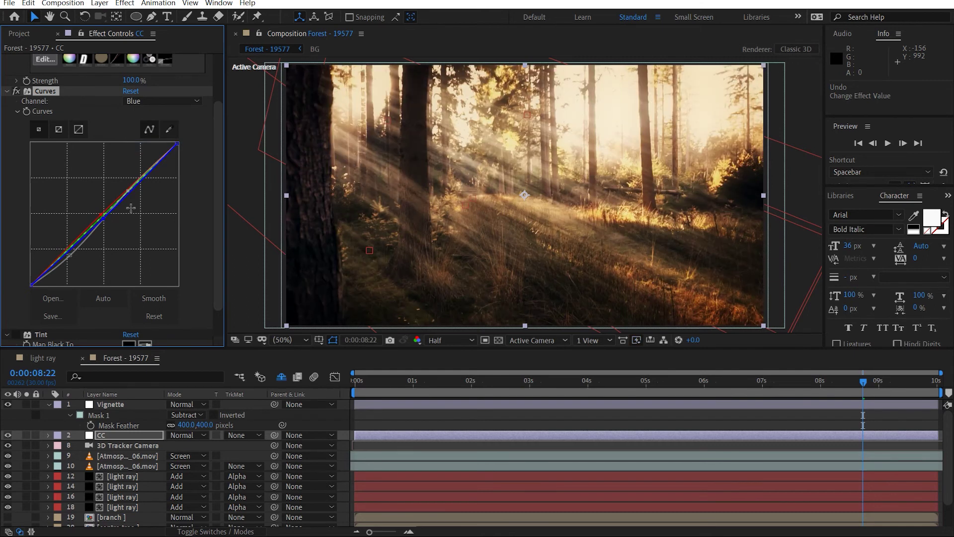
Turn Tint on with Amount to Tint at 20%.
scroll(117, 228, "down", 3)
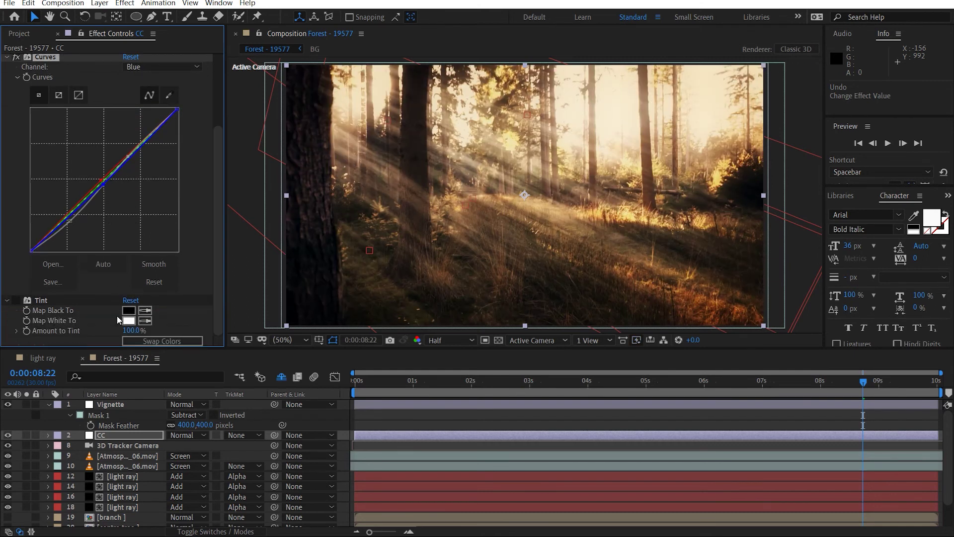
left_click(127, 330)
key("Return")
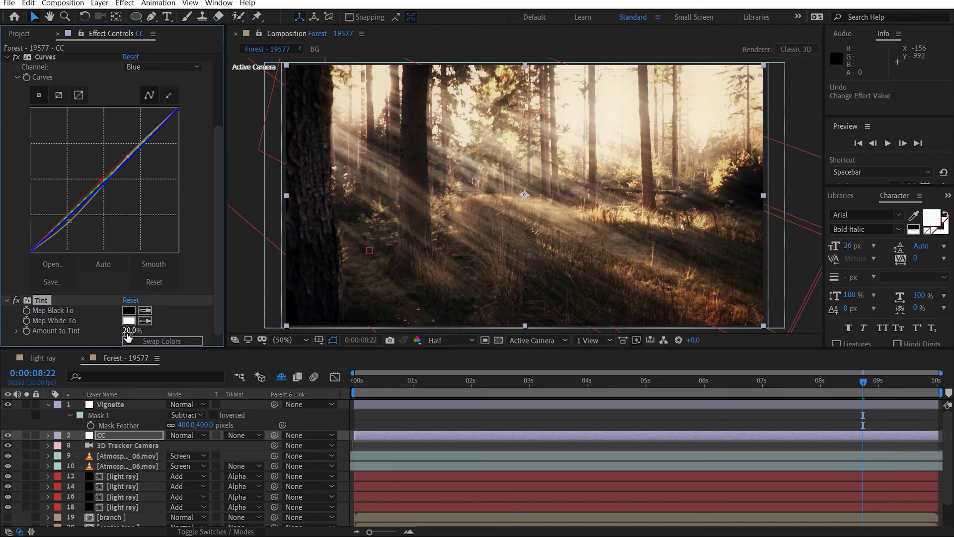
scroll(17, 293, "up", 5)
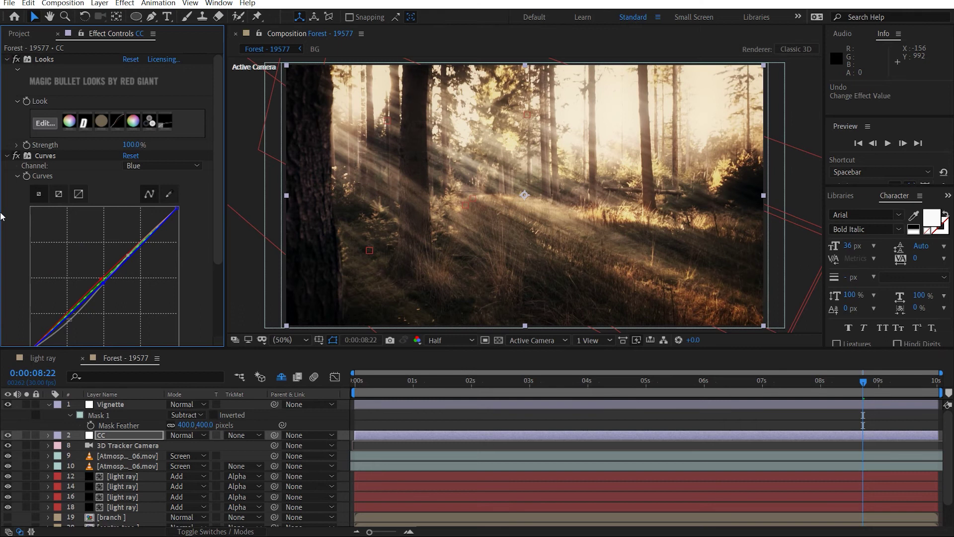
Add a new adjustment layer and place it just above the BG footage layer.
left_click(5, 59)
left_click(6, 69)
left_click(6, 79)
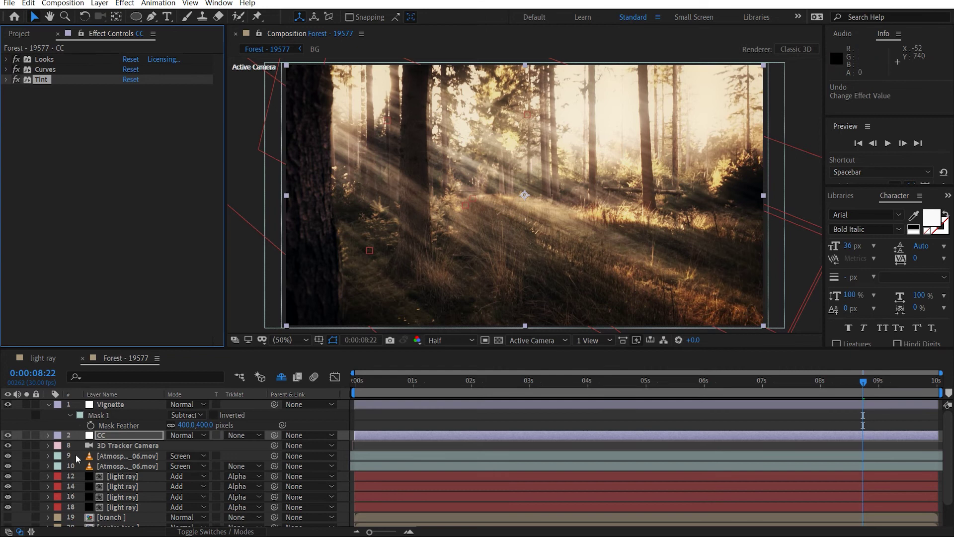
scroll(121, 486, "down", 2)
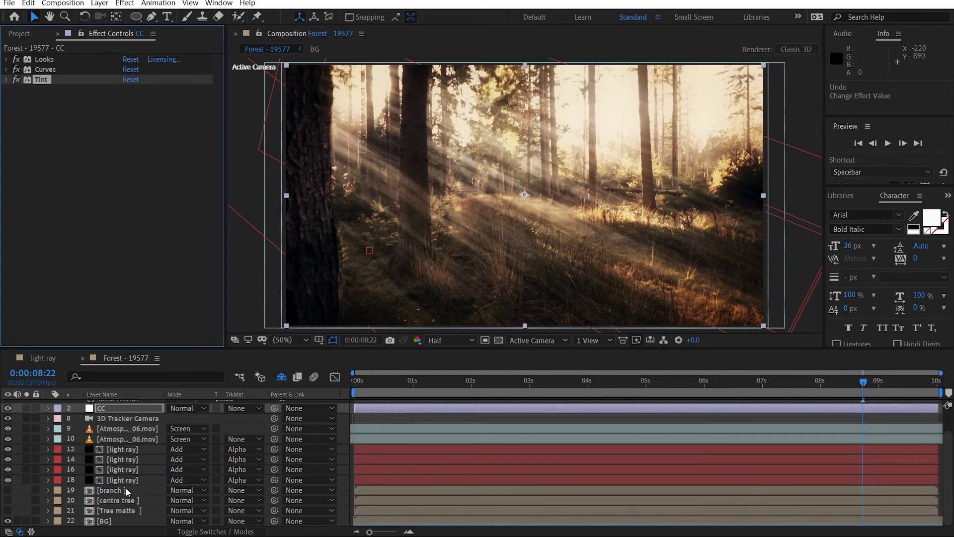
key("ctrl+alt+y")
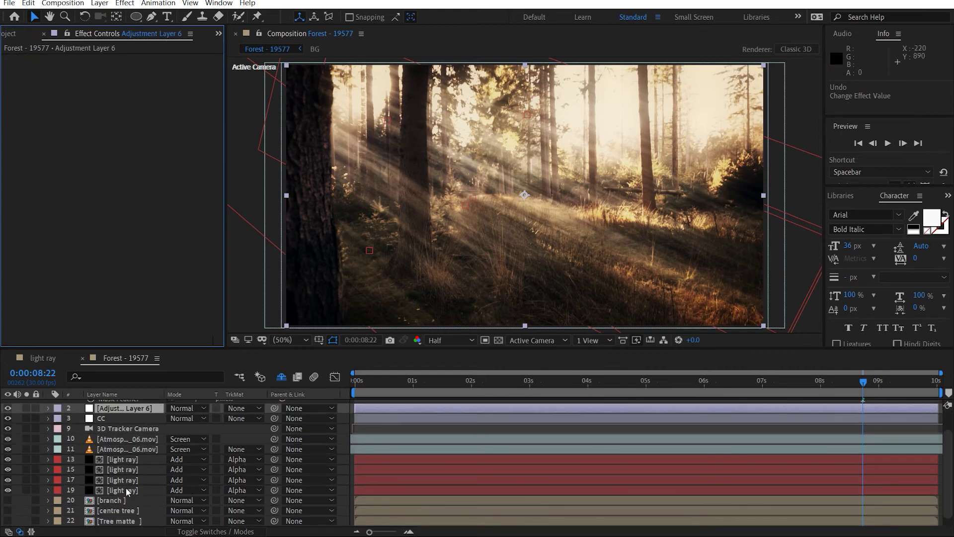
left_click_drag(134, 429, 138, 513)
Apply Levels to the new adjustment layer, lowering Output White to dim the highlights.
key("ctrl+space")
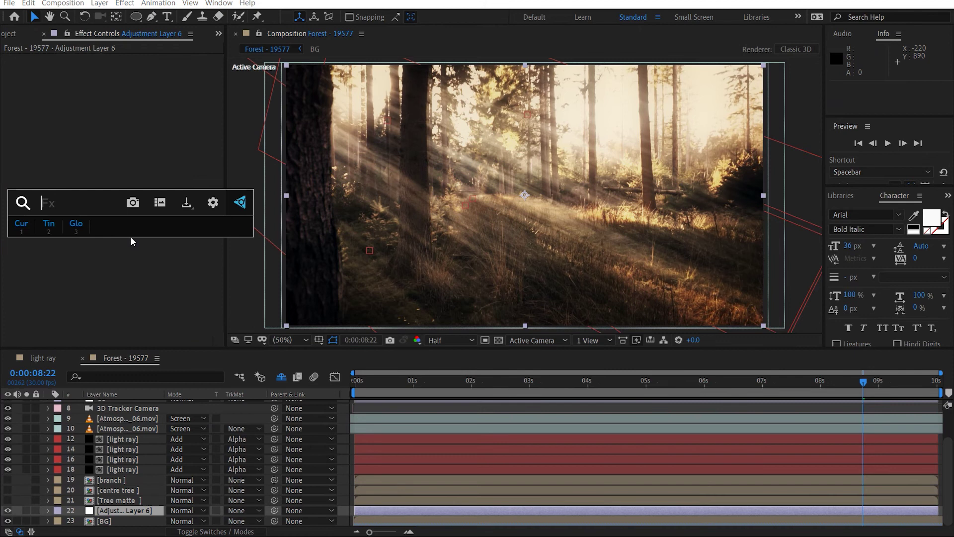
type("level")
key("Return")
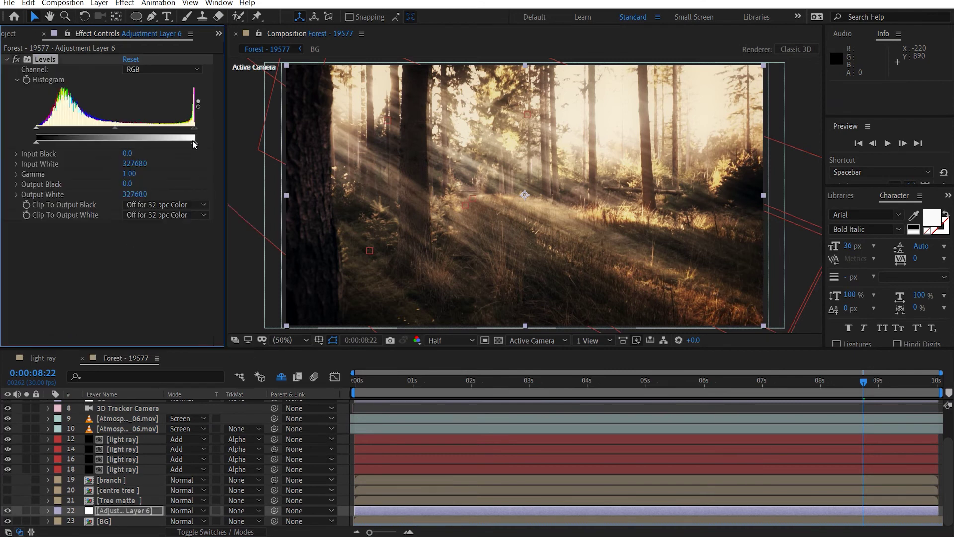
left_click_drag(195, 143, 167, 142)
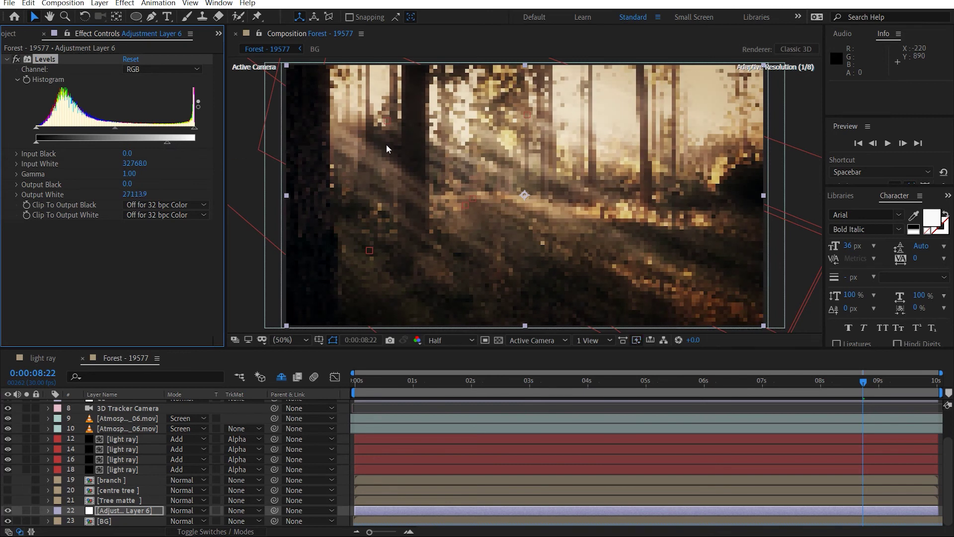
scroll(438, 339, "down", 1)
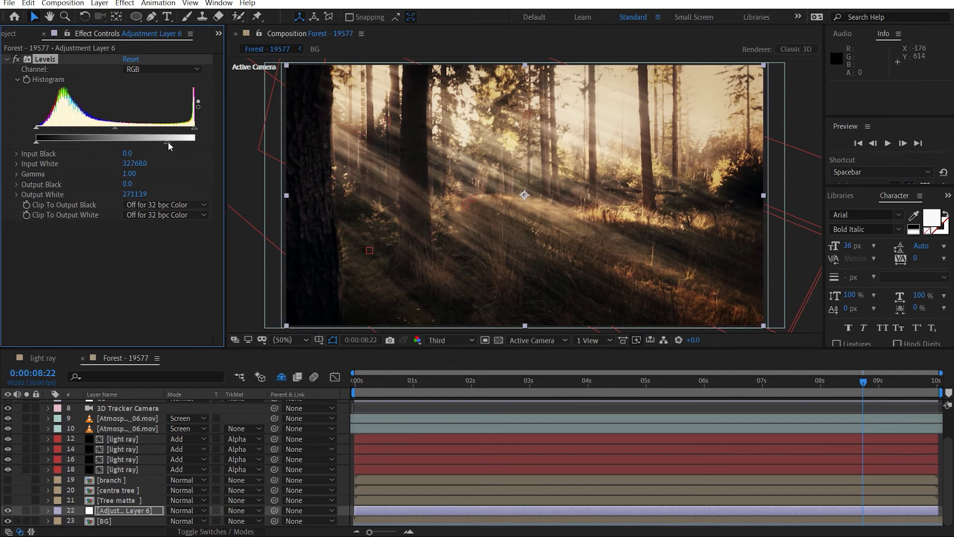
left_click_drag(168, 142, 178, 145)
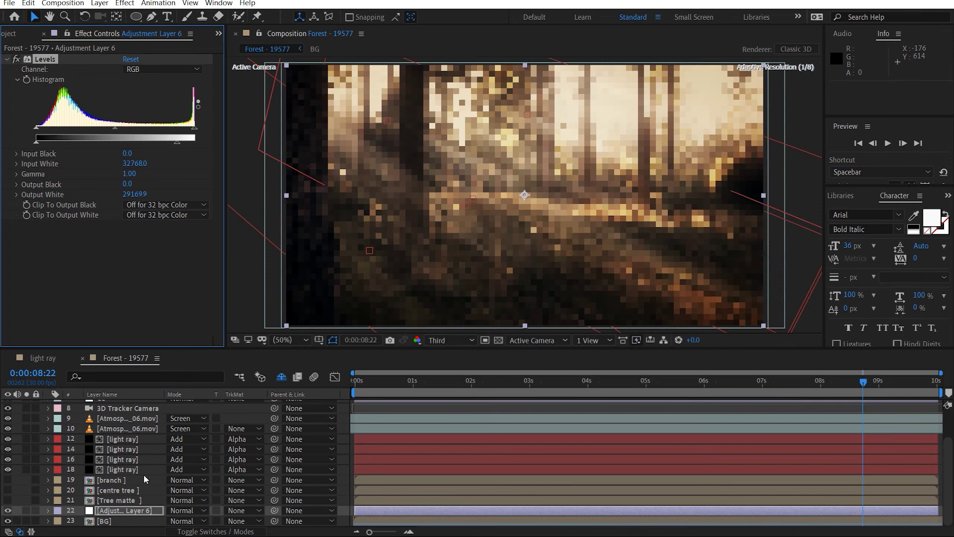
left_click(128, 521)
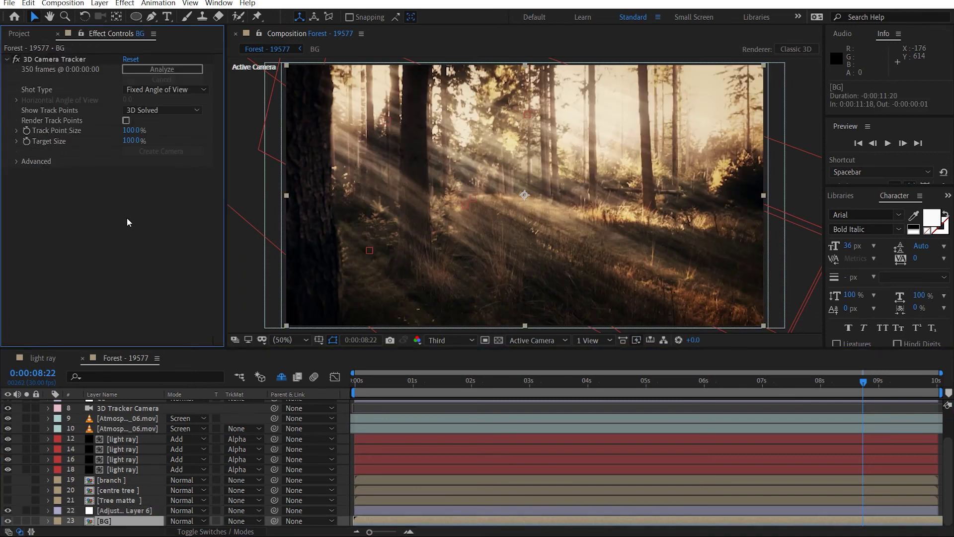
Add Curves to BG, lifting the highlights and pulling a lower point down for deeper shadows.
key("ctrl+space")
type("curves")
key("Return")
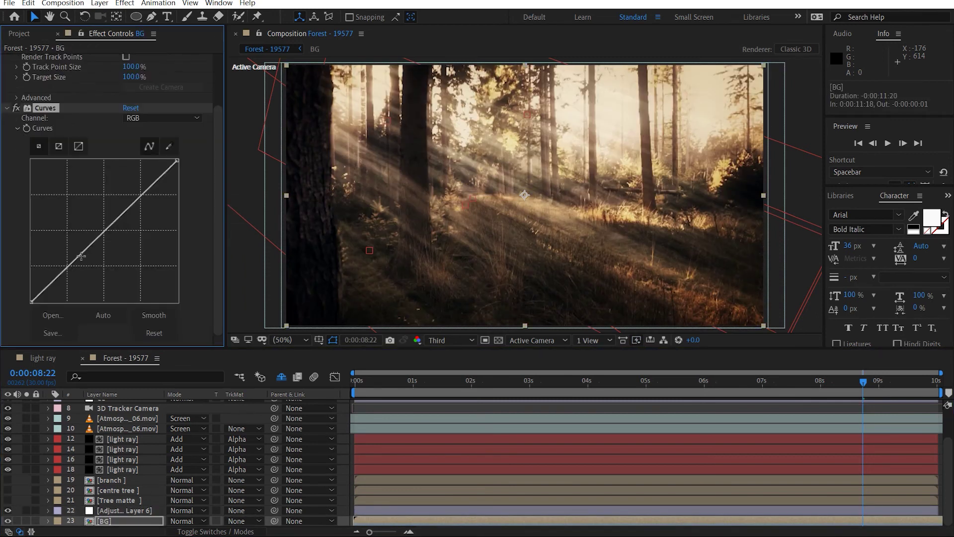
left_click_drag(81, 257, 116, 206)
left_click(106, 232)
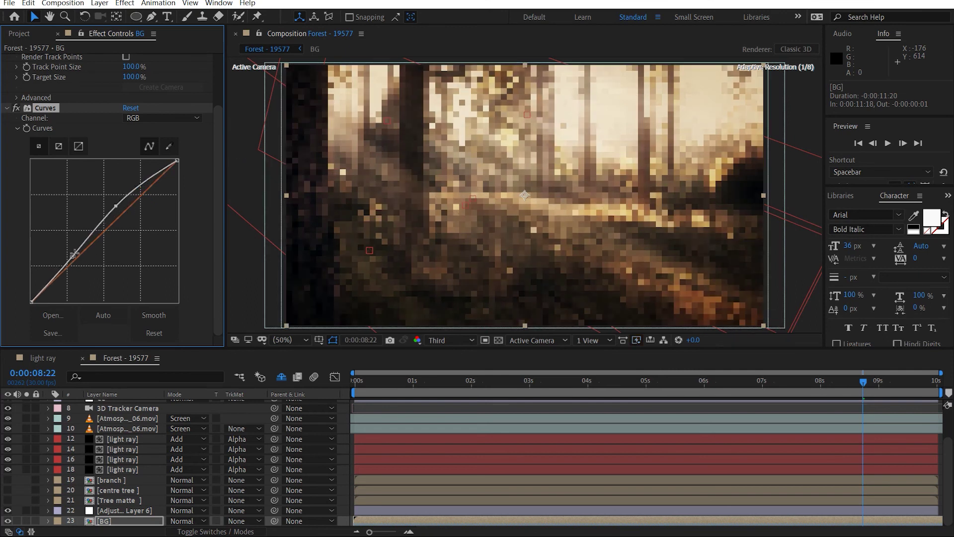
left_click_drag(73, 255, 70, 259)
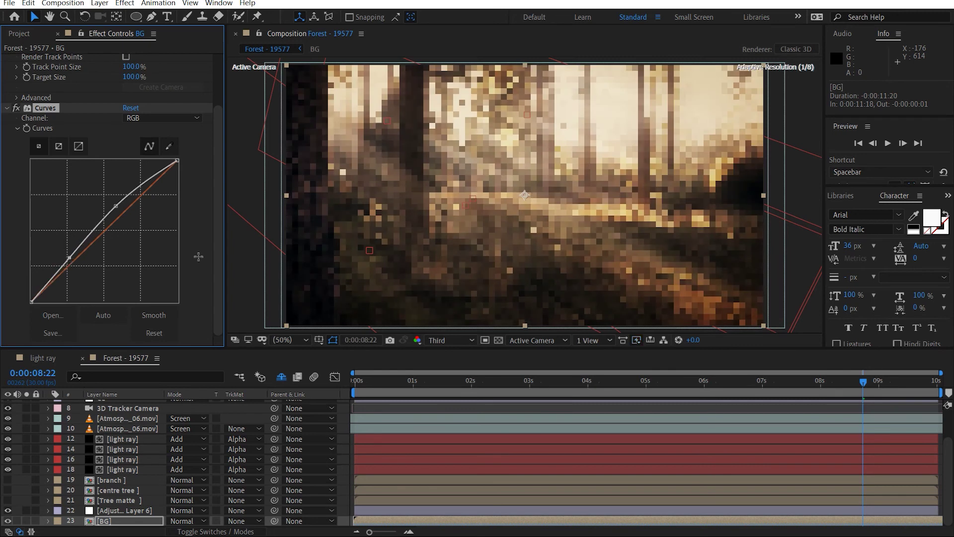
Preview the shot from the first frame.
left_click(122, 368)
key("Home")
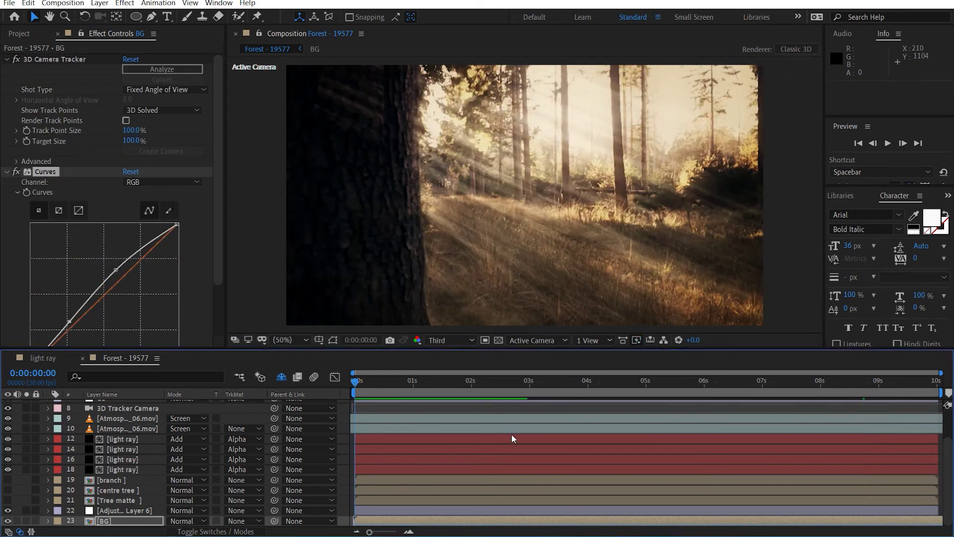
key("space")
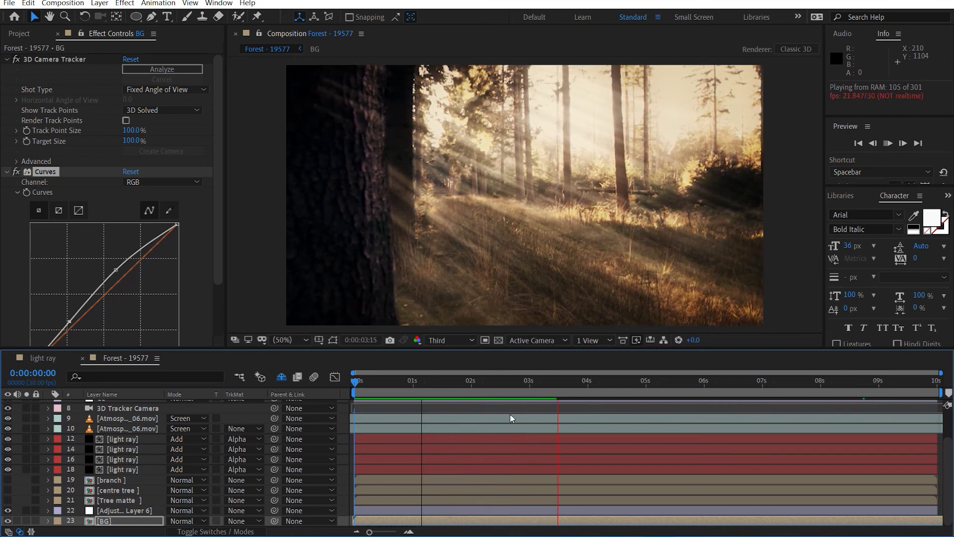
Stop the preview, move the current time to 0:00:07:25 and collapse the Vignette mask.
left_click(508, 418)
left_click_drag(625, 386, 811, 386)
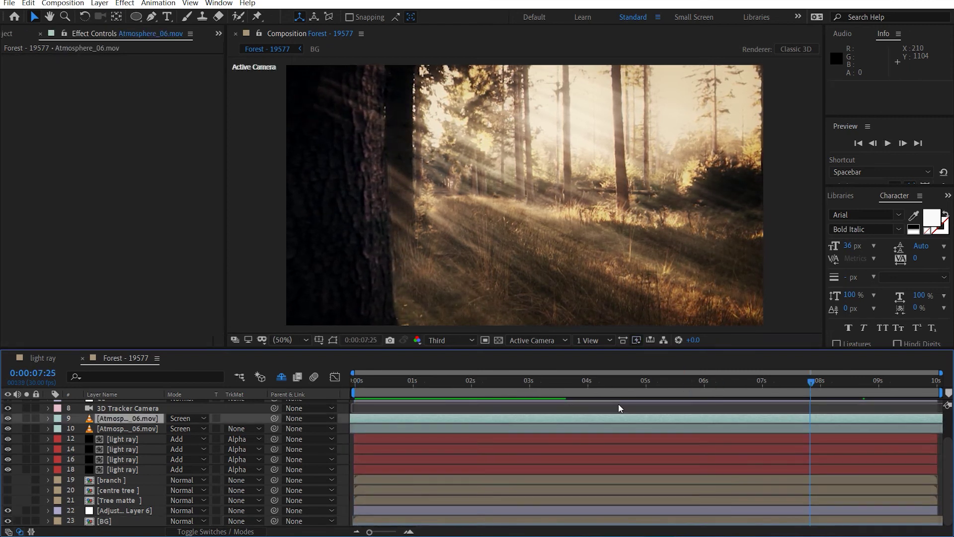
scroll(178, 458, "up", 3)
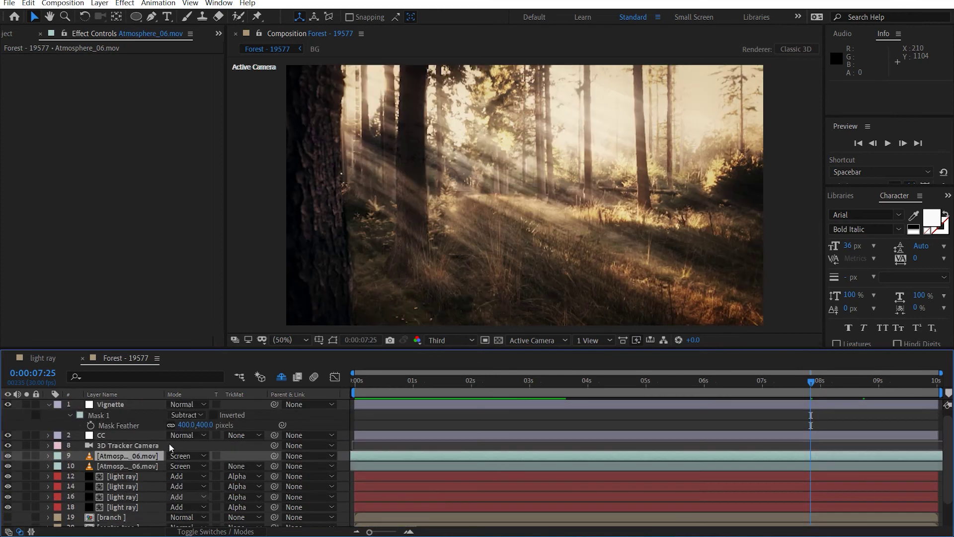
left_click(50, 405)
Set the cc layer's Looks Strength to 65%.
left_click(118, 416)
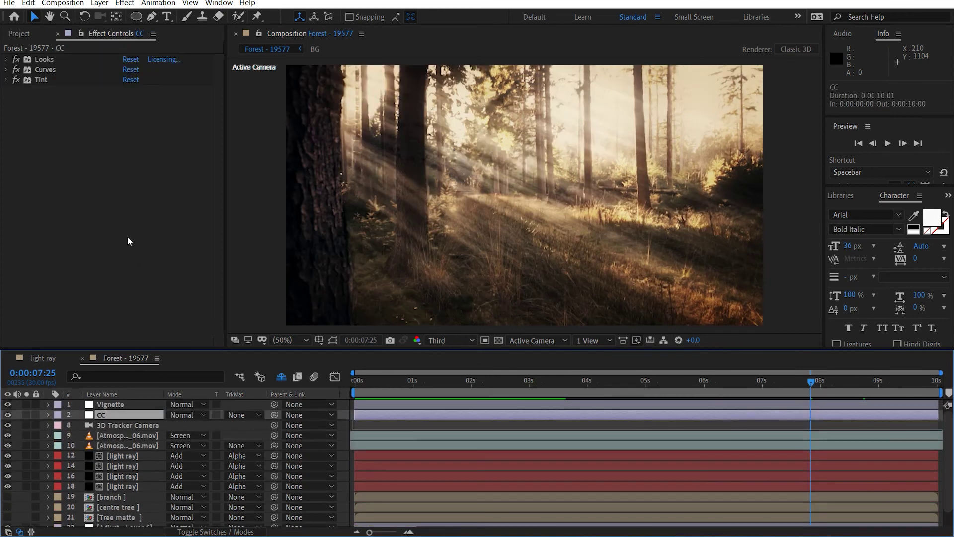
left_click(6, 60)
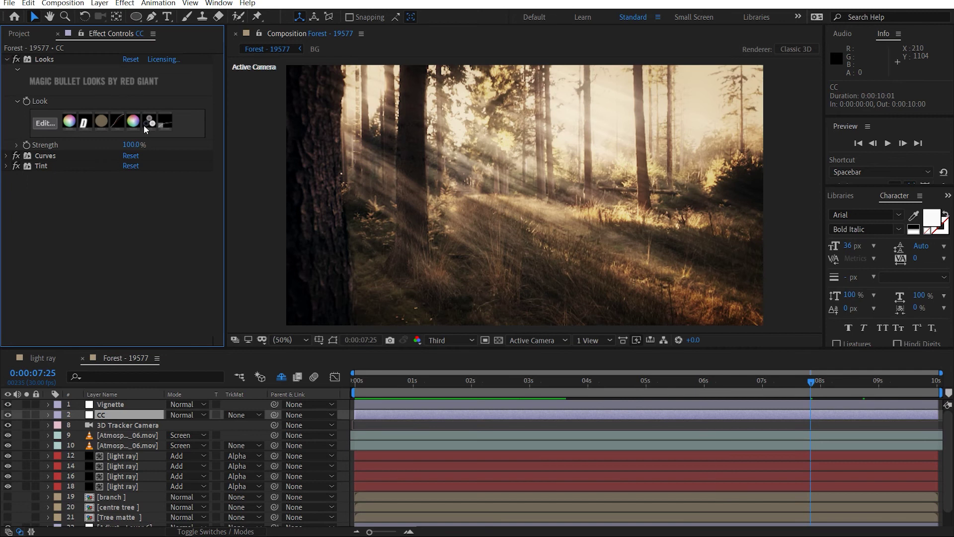
left_click(132, 144)
type("50")
key("Return")
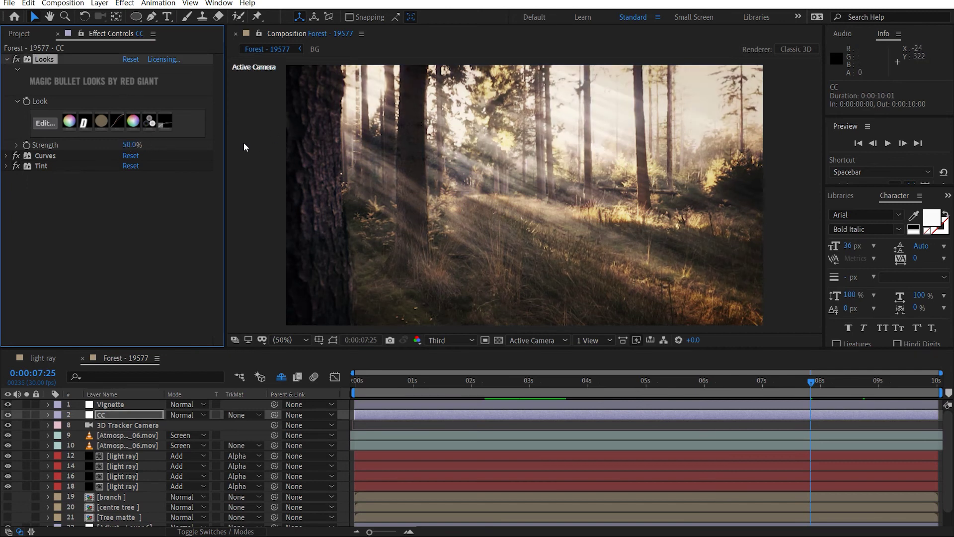
left_click(131, 145)
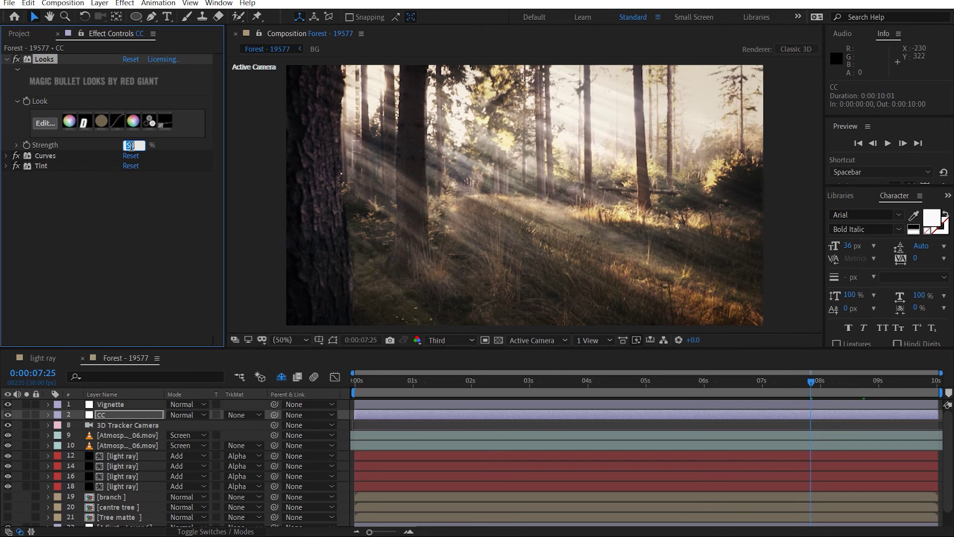
type("65")
key("Return")
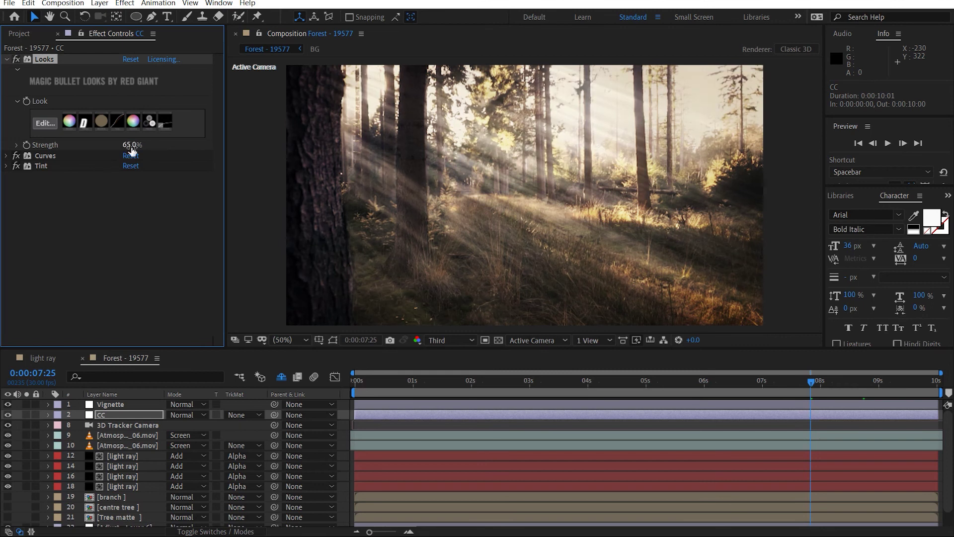
Set the cc layer's Tint Amount to Tint to 15%.
left_click(8, 166)
left_click(129, 197)
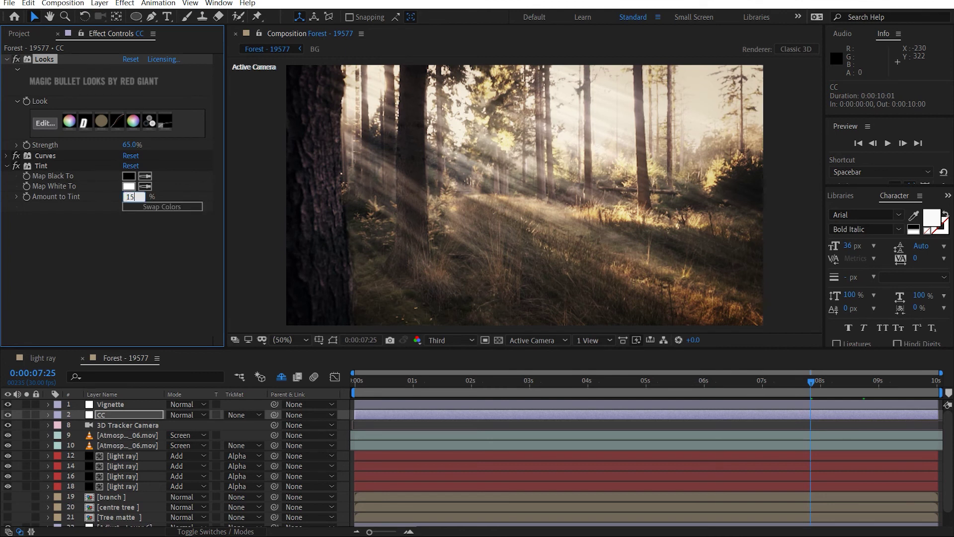
type("15")
key("Return")
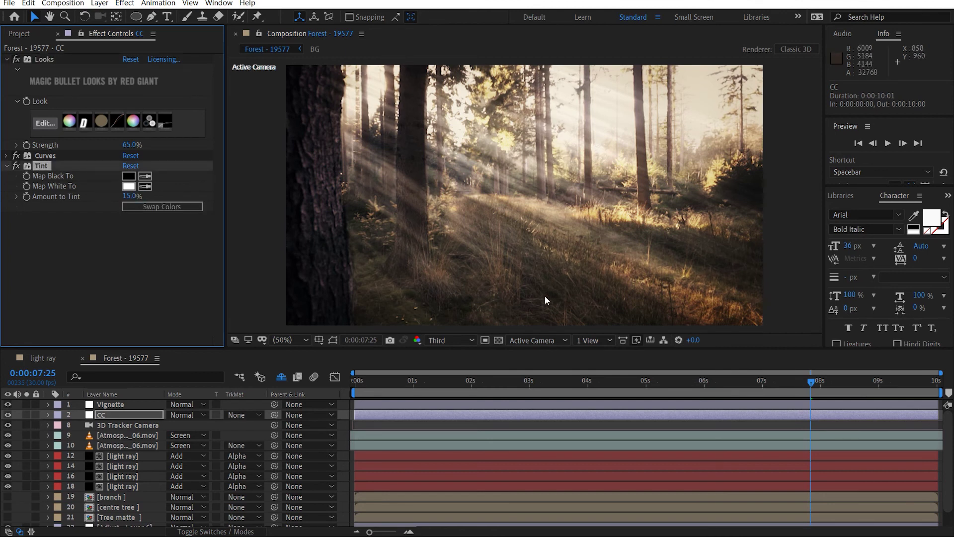
key("h")
left_click_drag(575, 222, 555, 231)
key("v")
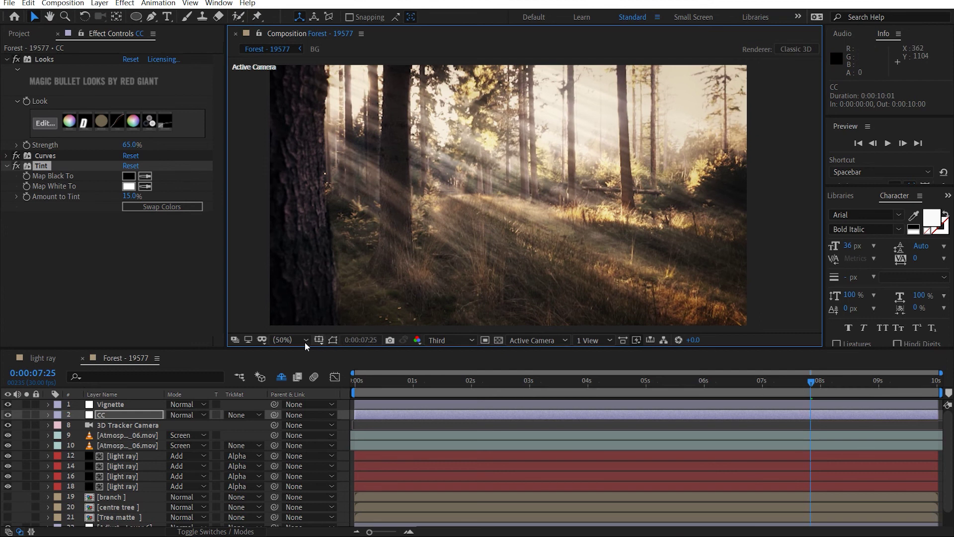
left_click(286, 340)
key("Escape")
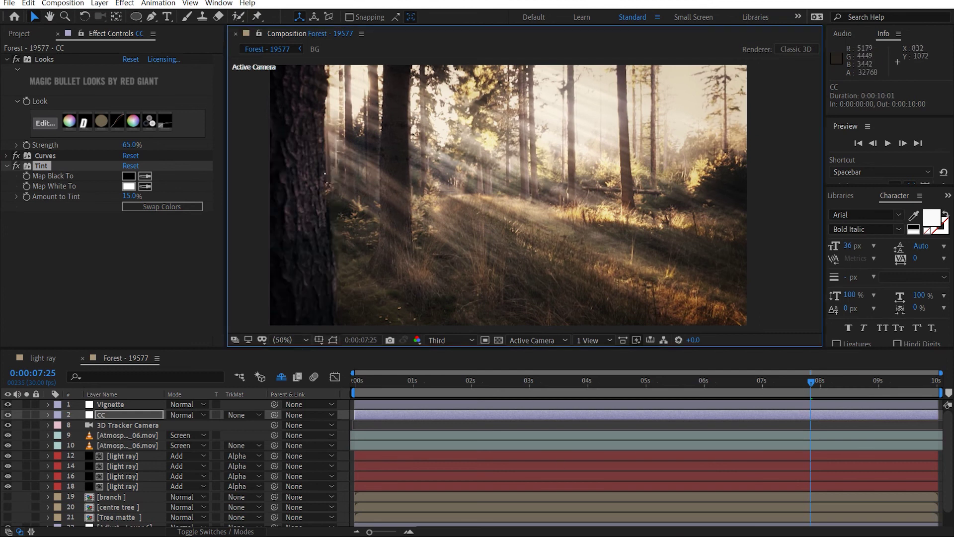
Set all four light ray layers to 15% opacity.
scroll(108, 459, "down", 2)
left_click(127, 440)
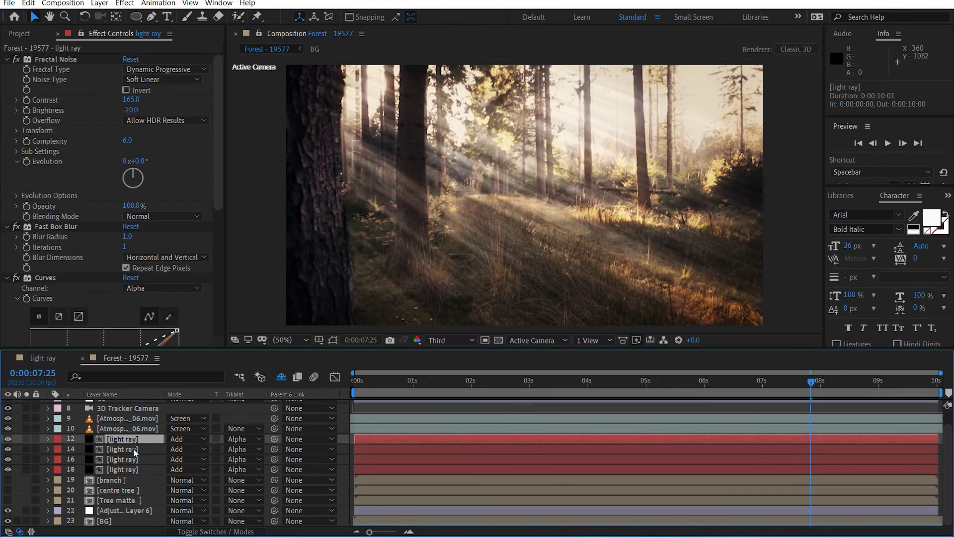
left_click(132, 468, "shift")
key("t")
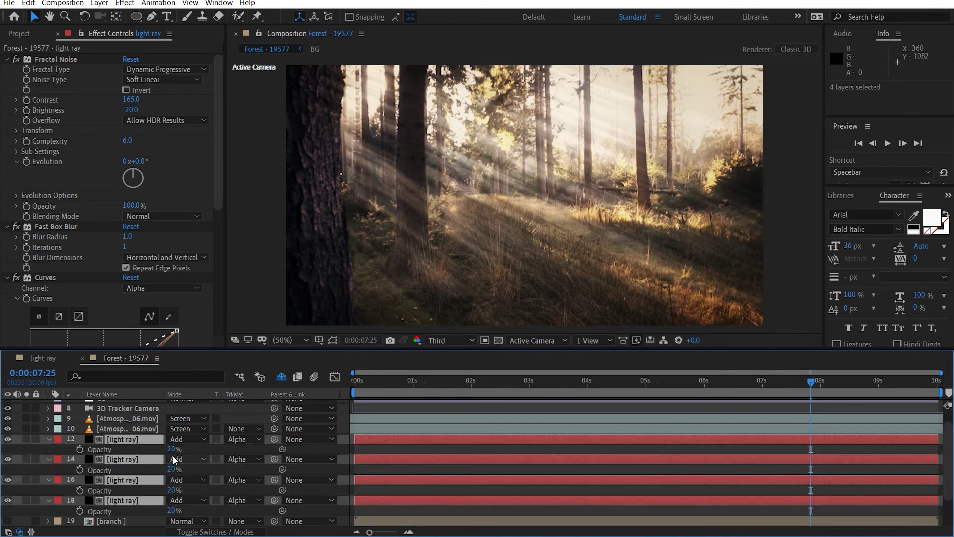
left_click(173, 449)
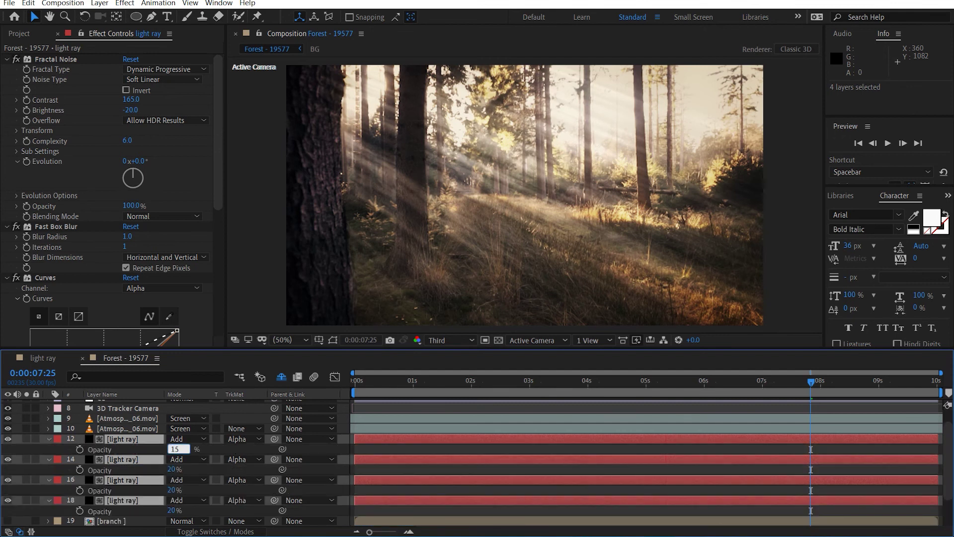
type("15")
key("Return")
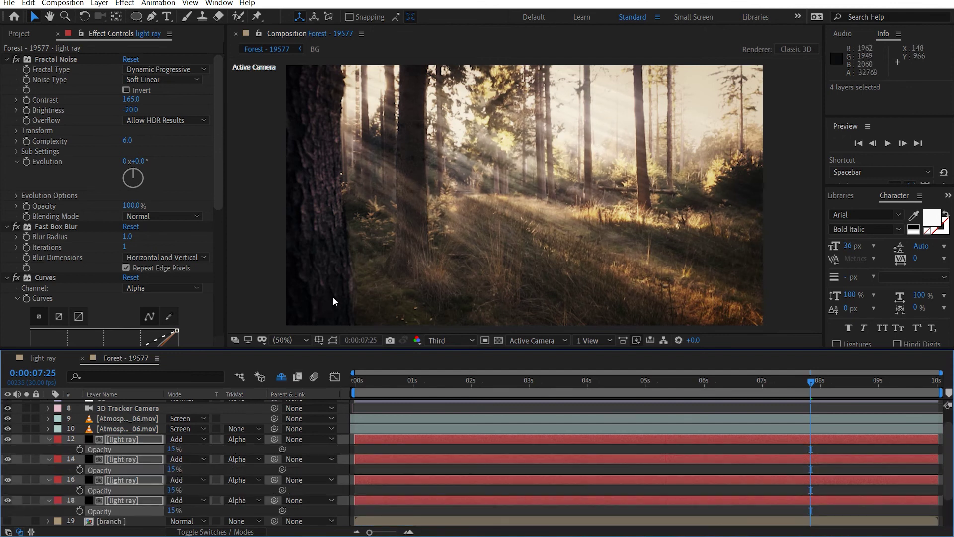
Reshape the RGB curve in the light ray's Curves effect.
left_click_drag(507, 229, 468, 223)
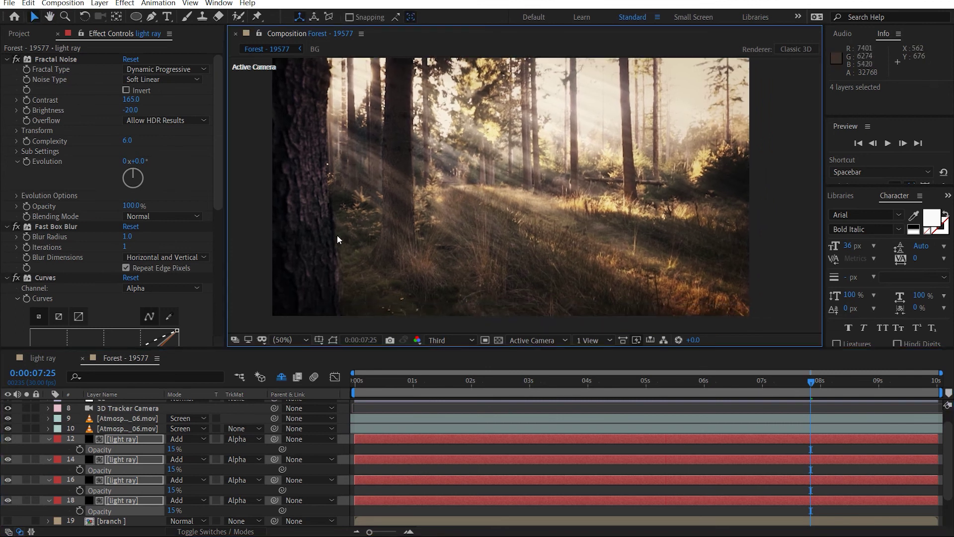
scroll(104, 227, "down", 5)
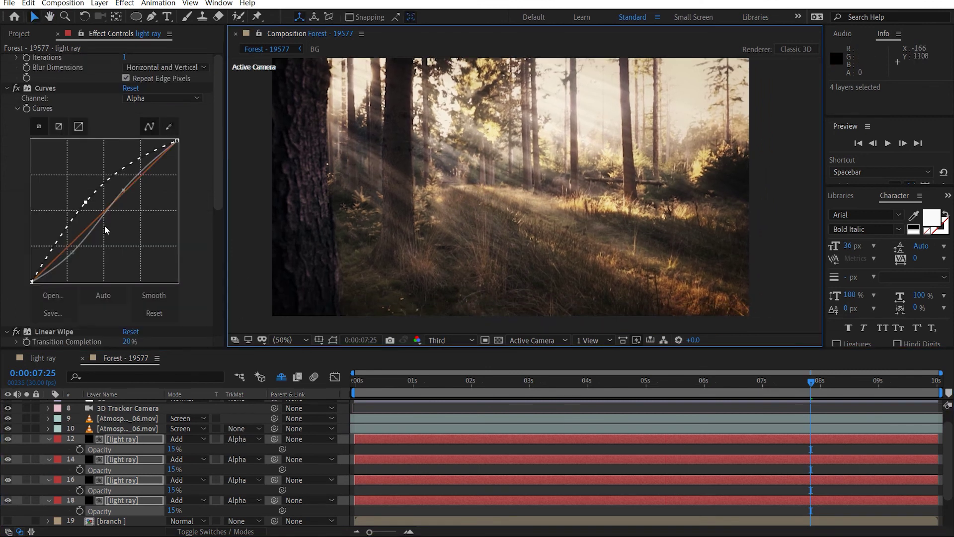
left_click_drag(122, 189, 121, 191)
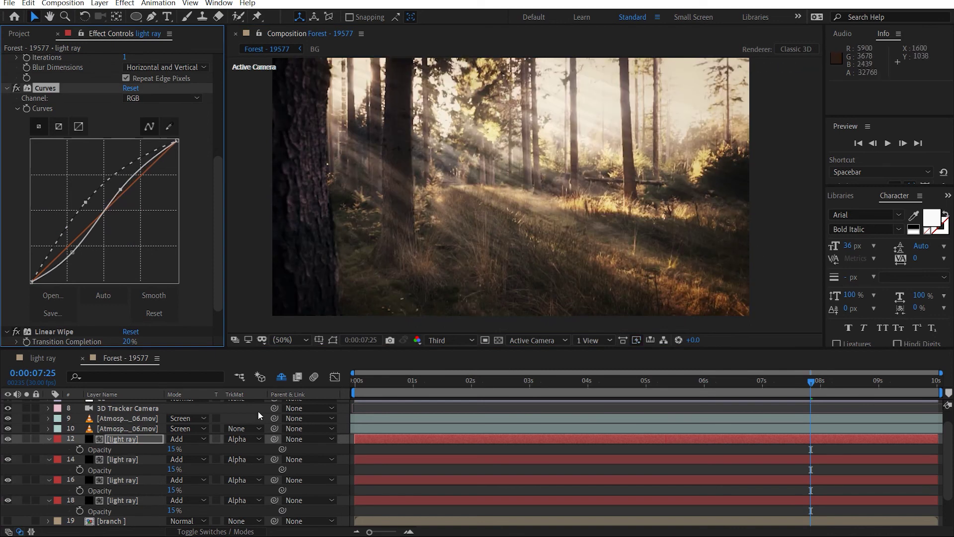
Switch the cc layer's Curves to the RGB channel and raise a midpoint on the curve.
scroll(88, 472, "up", 2)
left_click(105, 415)
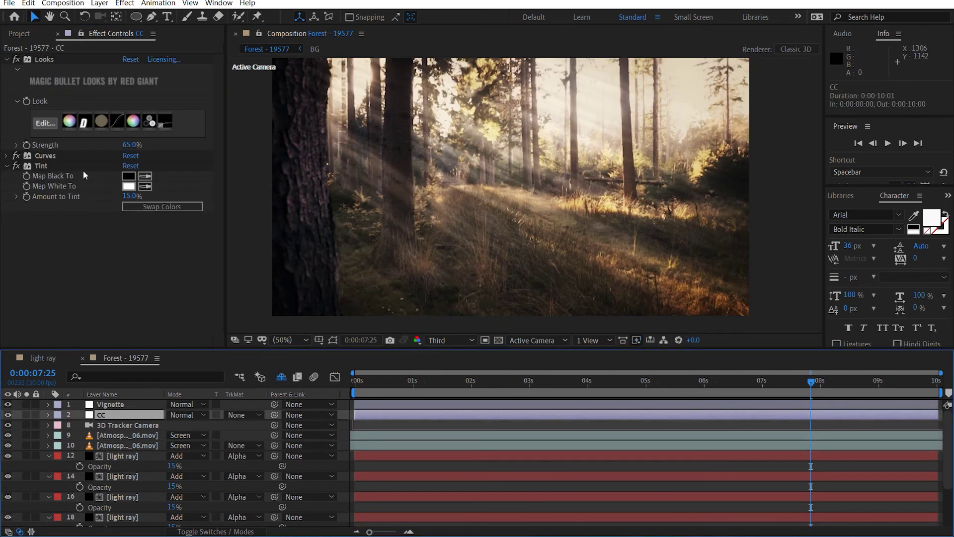
left_click(7, 156)
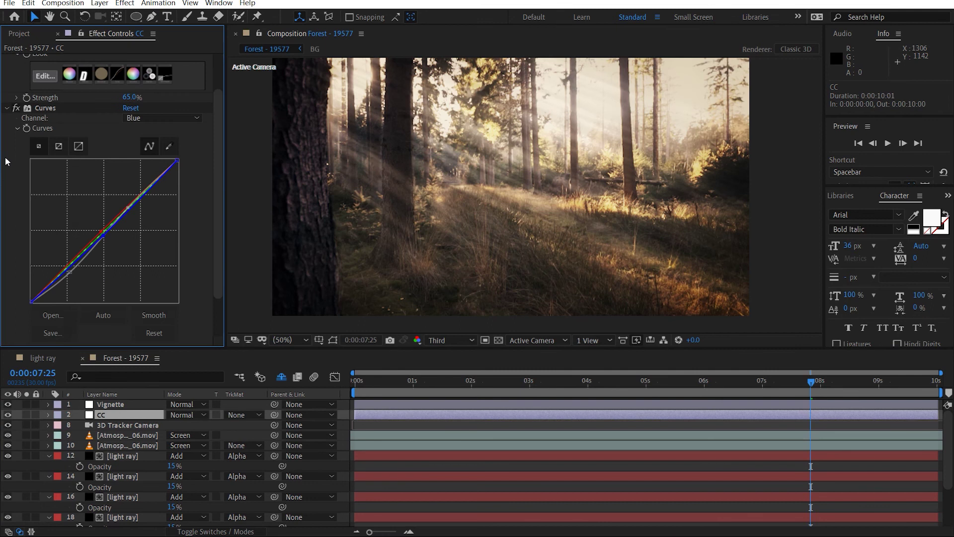
left_click(164, 119)
left_click(171, 128)
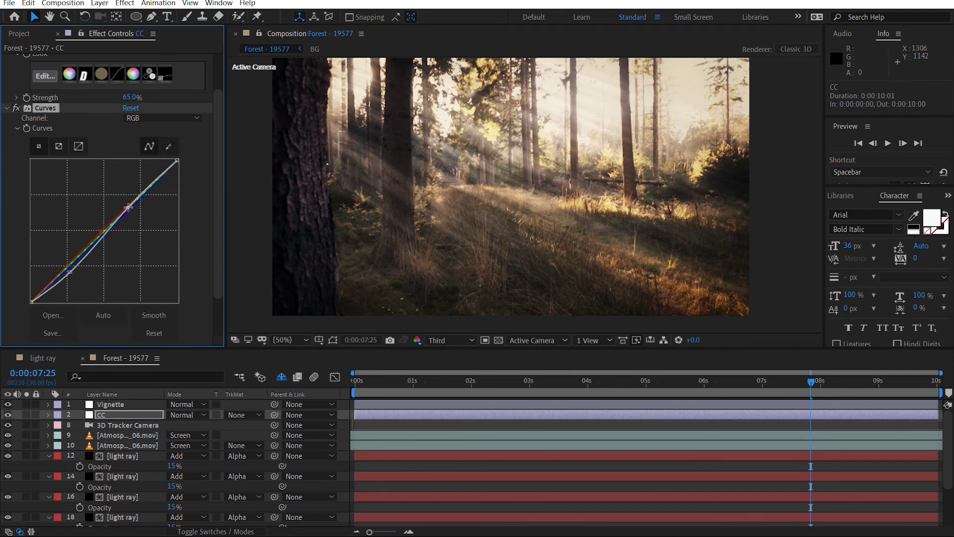
left_click_drag(127, 208, 129, 196)
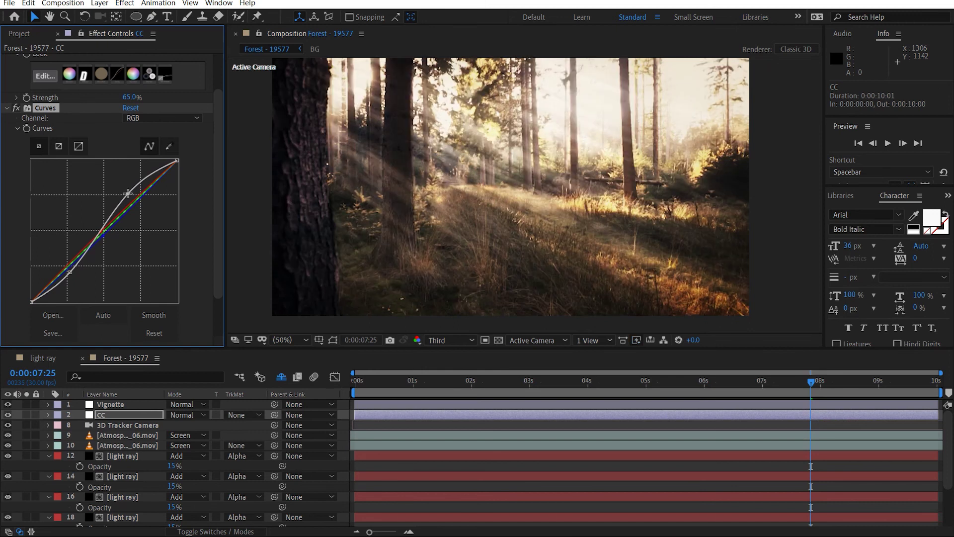
left_click(304, 340)
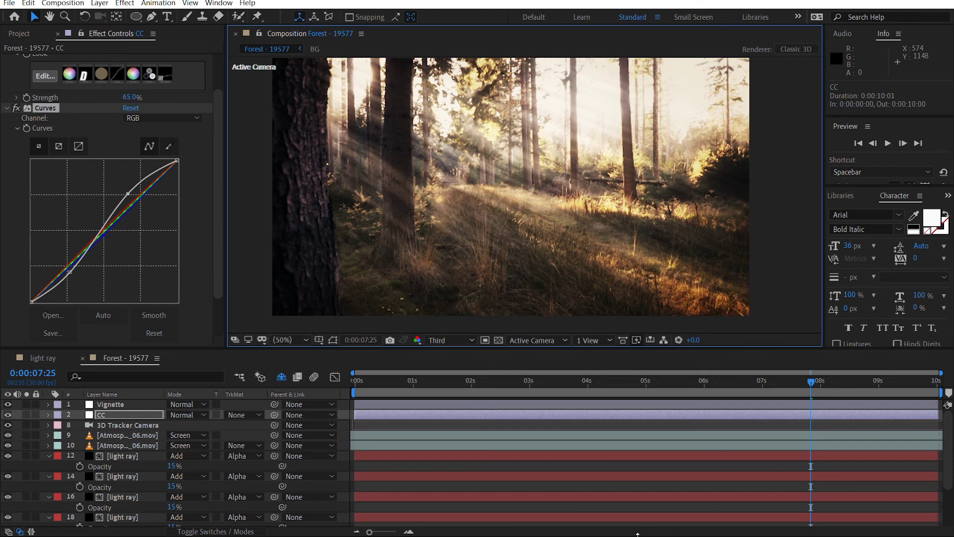
Play back the graded forest shot, stop it, and move the playhead to about 6 seconds.
key("space")
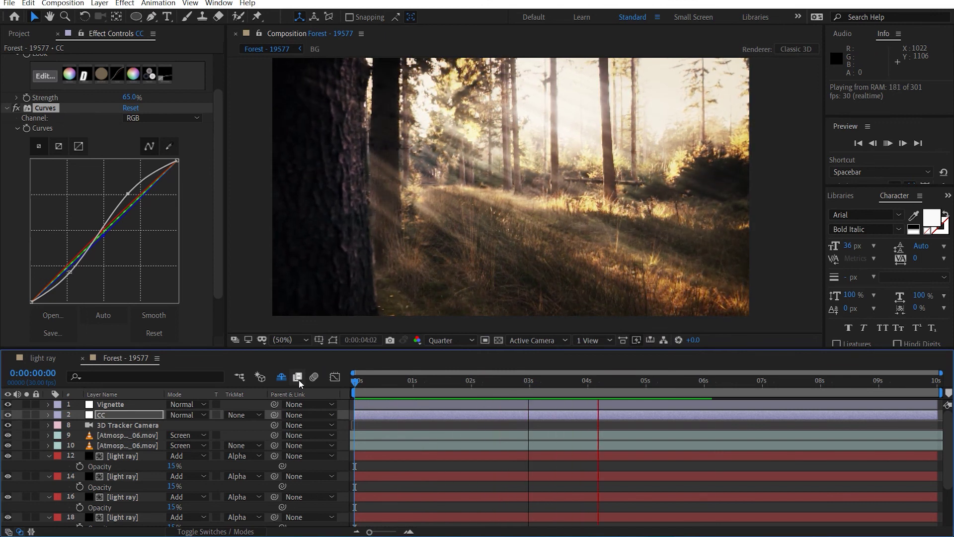
left_click(570, 405)
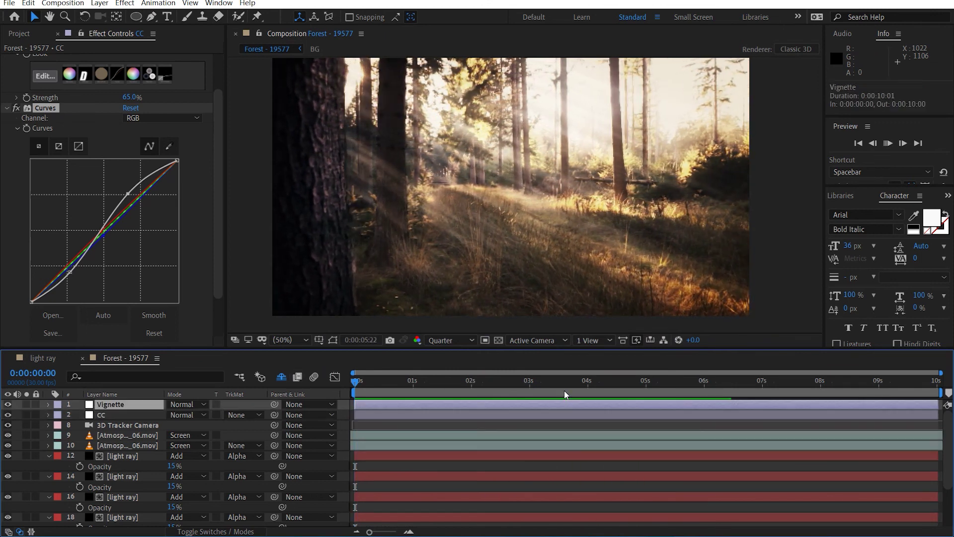
left_click_drag(565, 391, 709, 388)
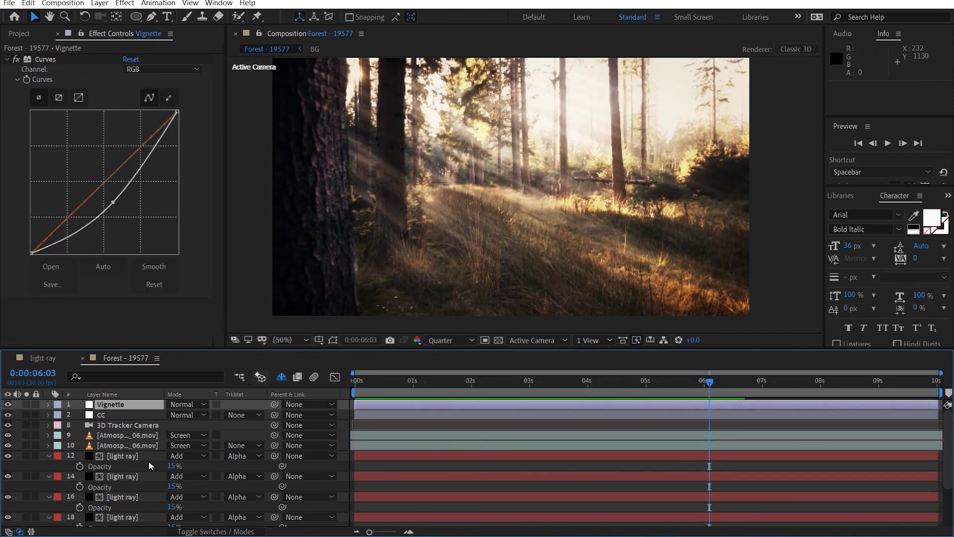
scroll(148, 461, "down", 3)
Lower Levels Output White on Adjustment Layer 6 and draw a rectangle mask over the sky.
left_click(131, 510)
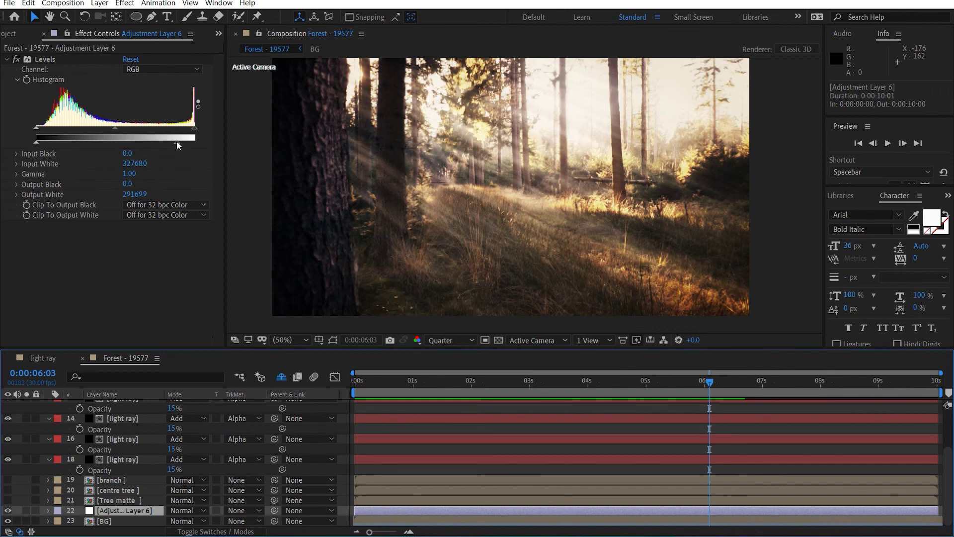
mouse_move(177, 141)
left_mouse_down()
mouse_move(165, 143)
mouse_move(183, 144)
mouse_move(175, 147)
left_mouse_up()
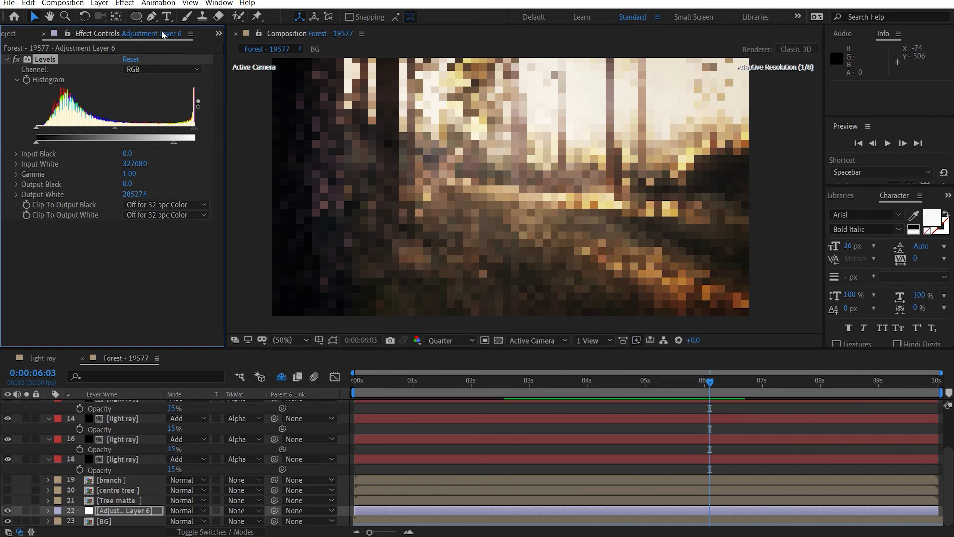
left_click_drag(139, 18, 169, 20)
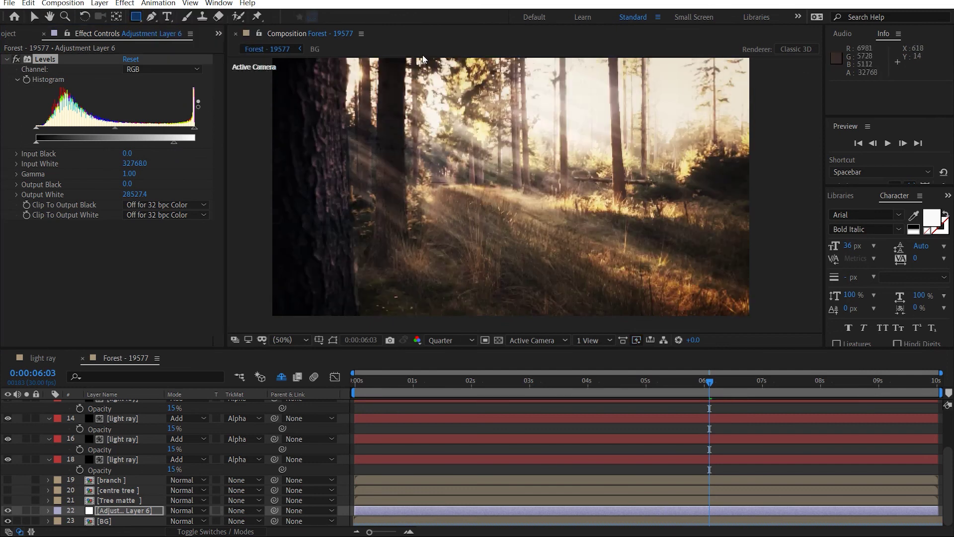
mouse_move(419, 54)
left_mouse_down()
mouse_move(398, 80)
mouse_move(568, 161)
left_mouse_up()
left_click_drag(743, 210, 742, 210)
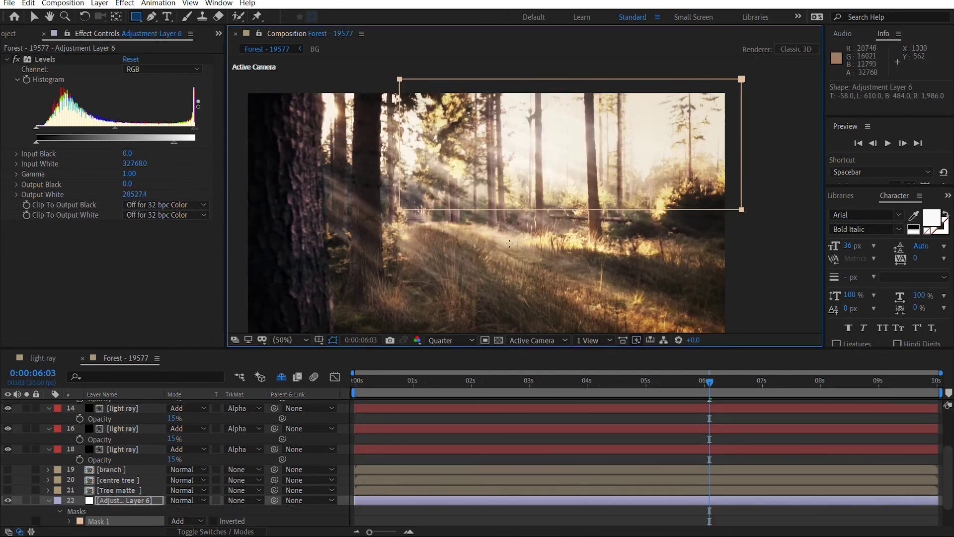
Feather the sky mask by 70 pixels and set Levels Output White to 257004.
key("f")
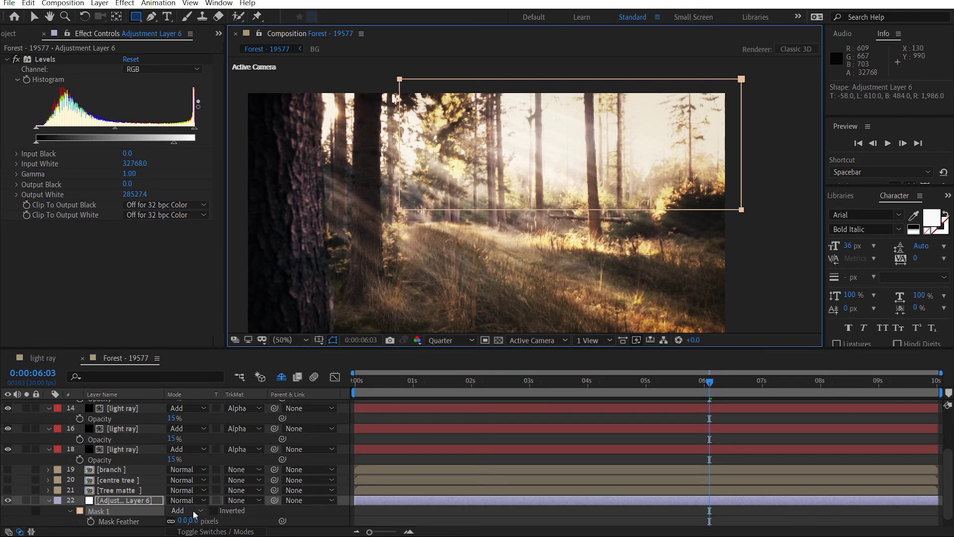
left_click_drag(185, 520, 237, 521)
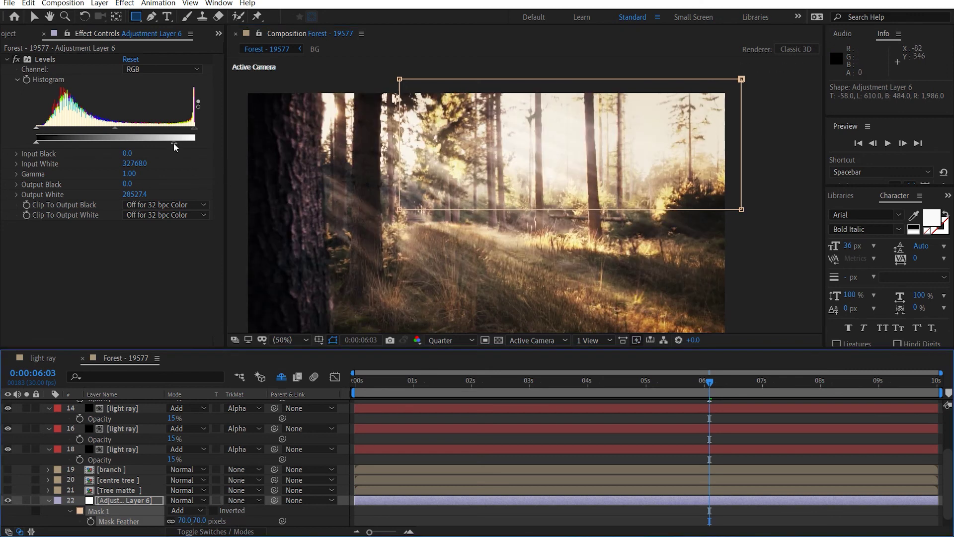
left_click_drag(172, 141, 142, 145)
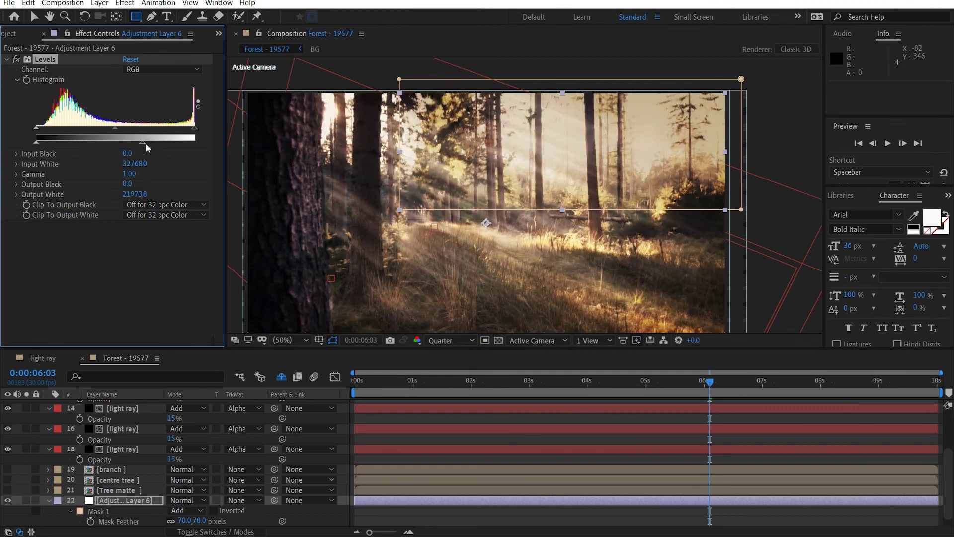
left_click_drag(146, 144, 160, 142)
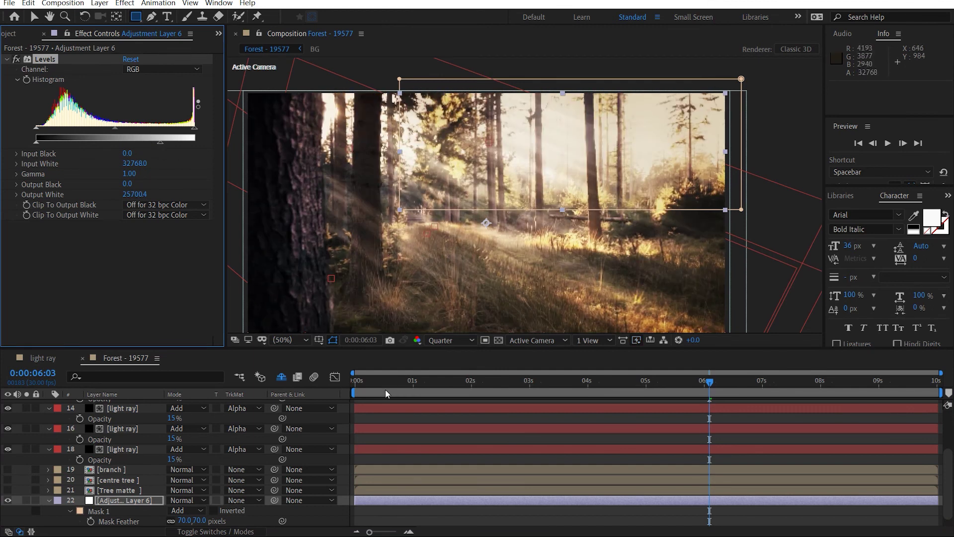
left_click(306, 340)
left_click(288, 131)
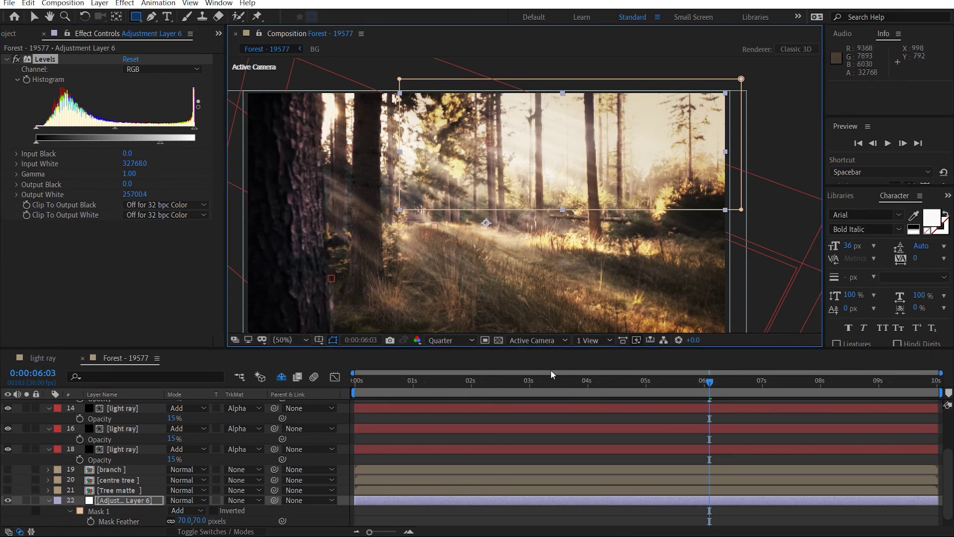
Move to 0:00:09:06 and deselect Adjustment Layer 6 to hide the mask outline.
left_click_drag(729, 378, 891, 382)
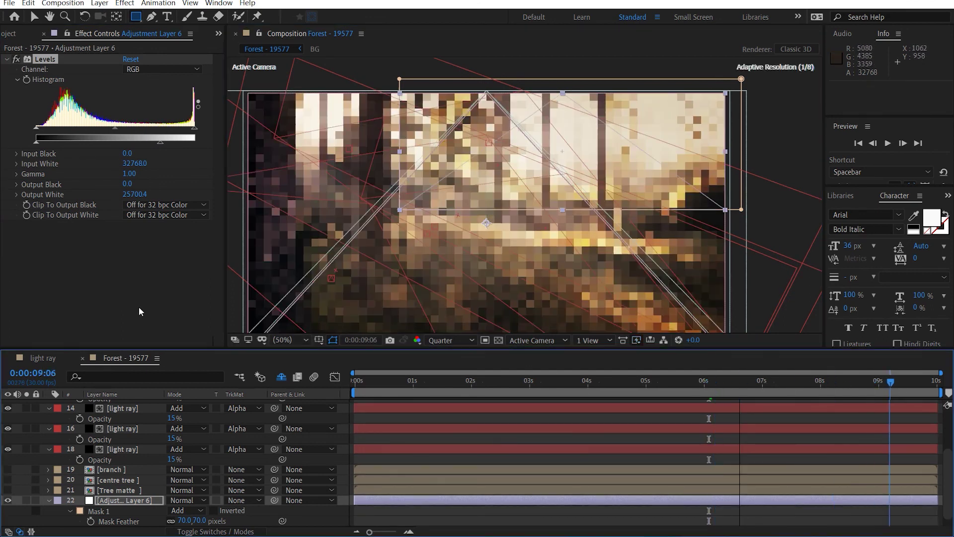
left_click(305, 339)
left_click(301, 130)
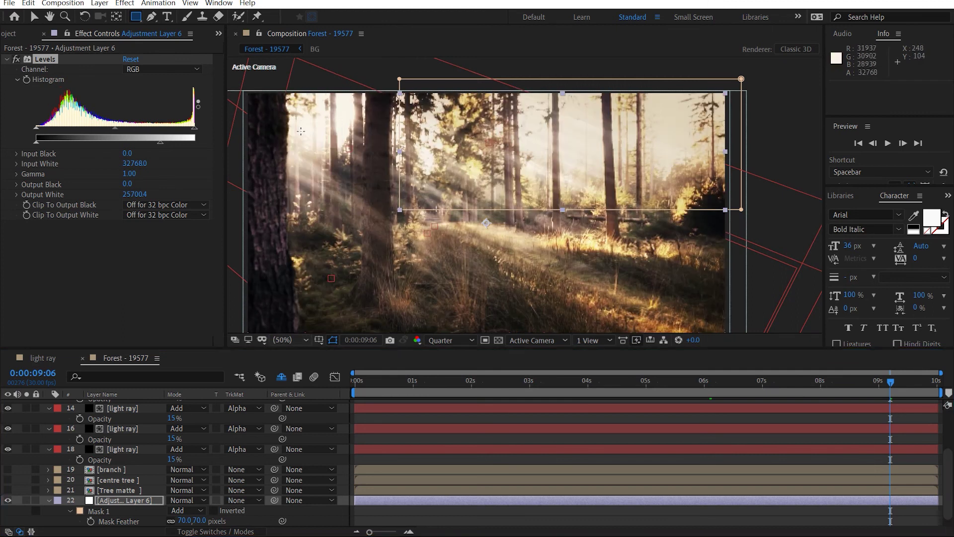
scroll(793, 271, "down", 2)
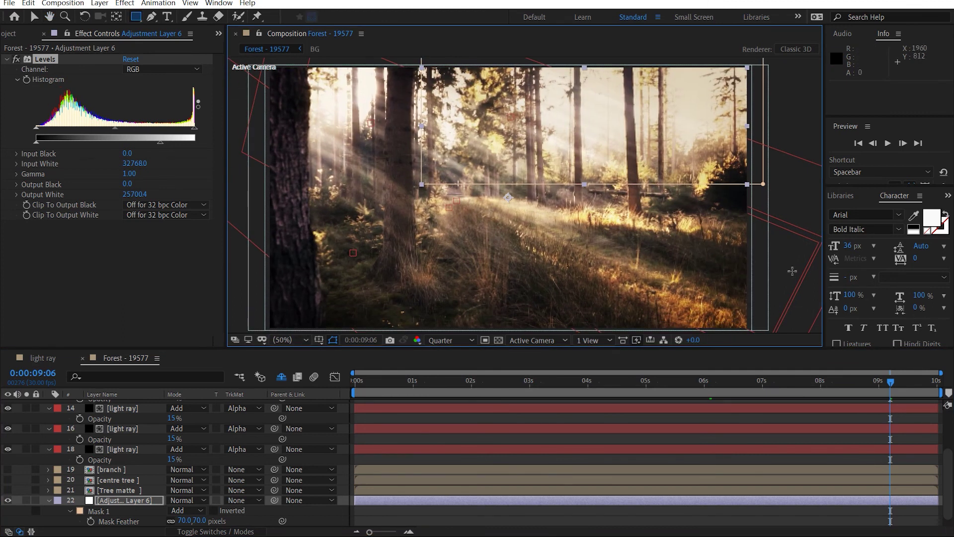
key("v")
key("ctrl+shift+a")
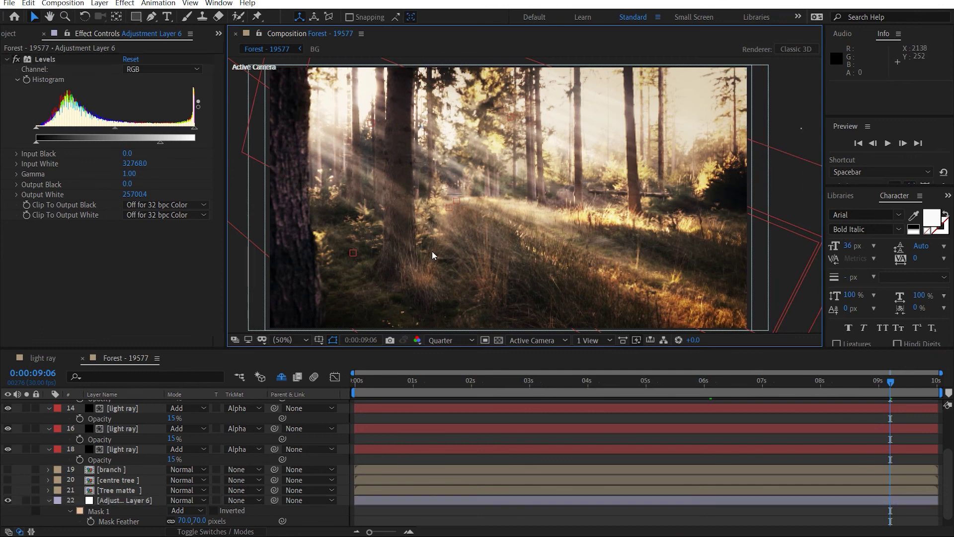